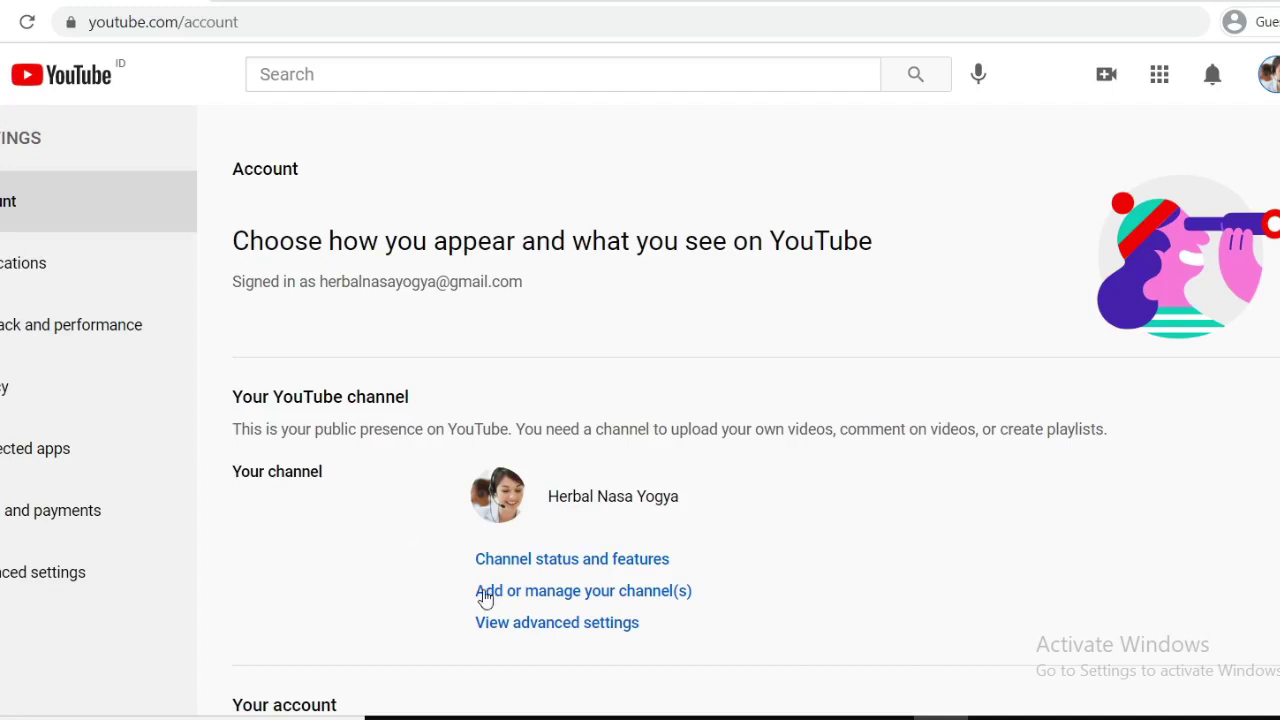
- Open the list of channels belonging to this account
left_click(645, 592)
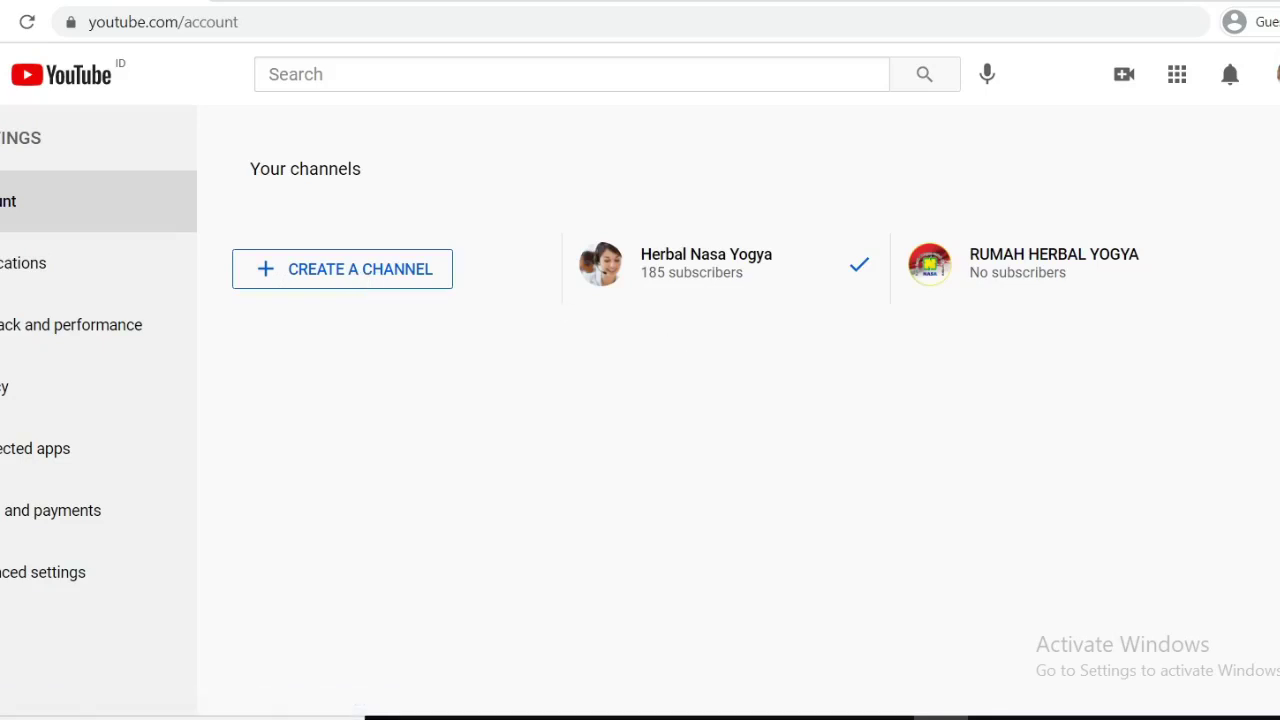
key("alt+f")
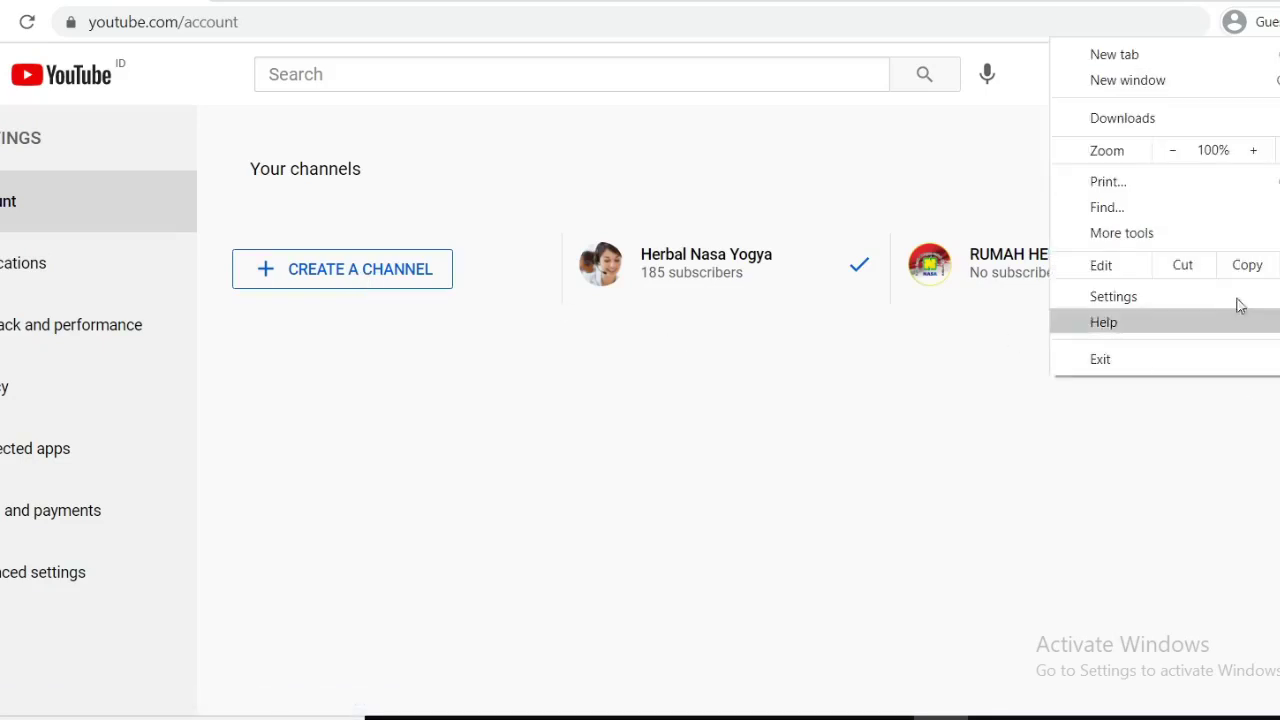
mouse_move(1088, 323)
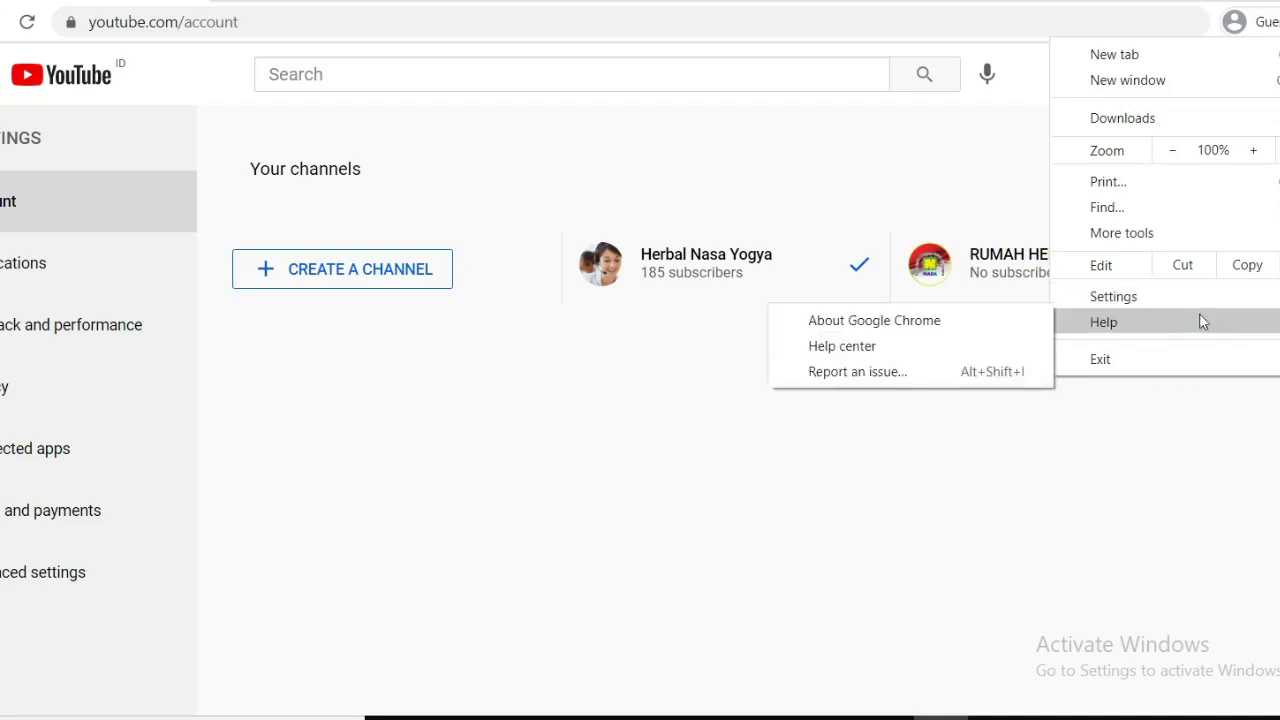
left_click(906, 149)
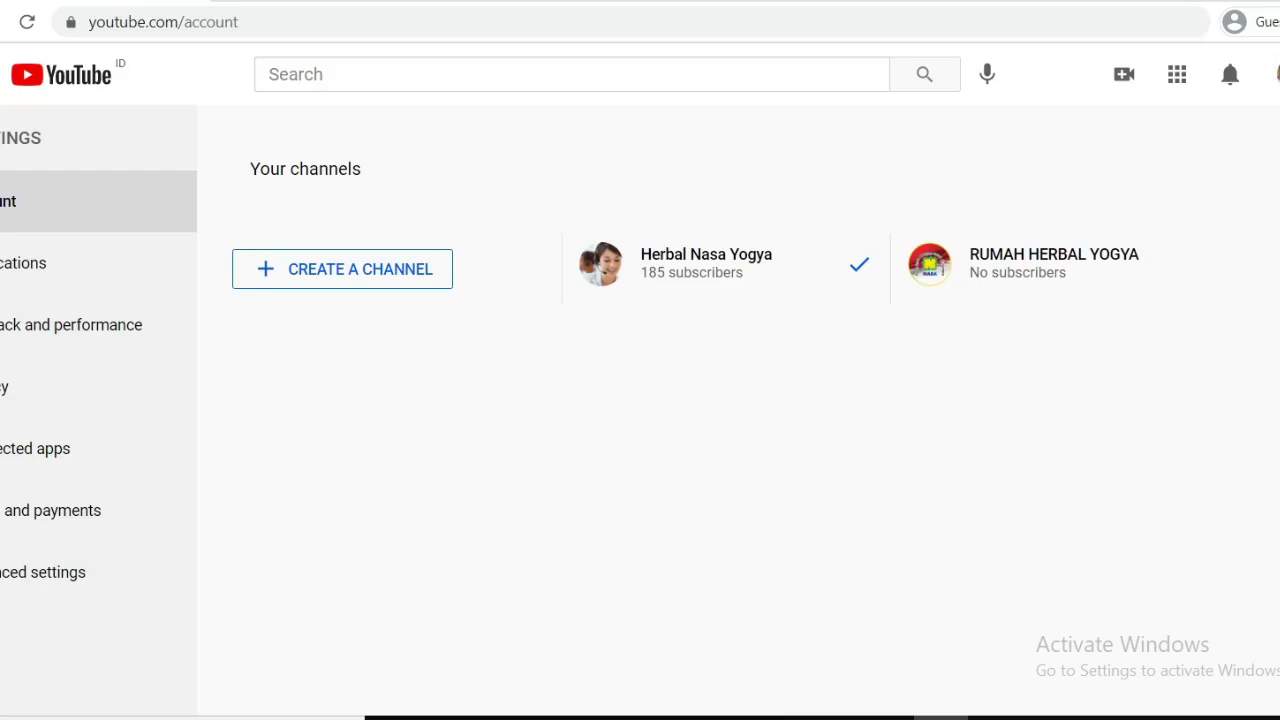
left_click(1275, 22)
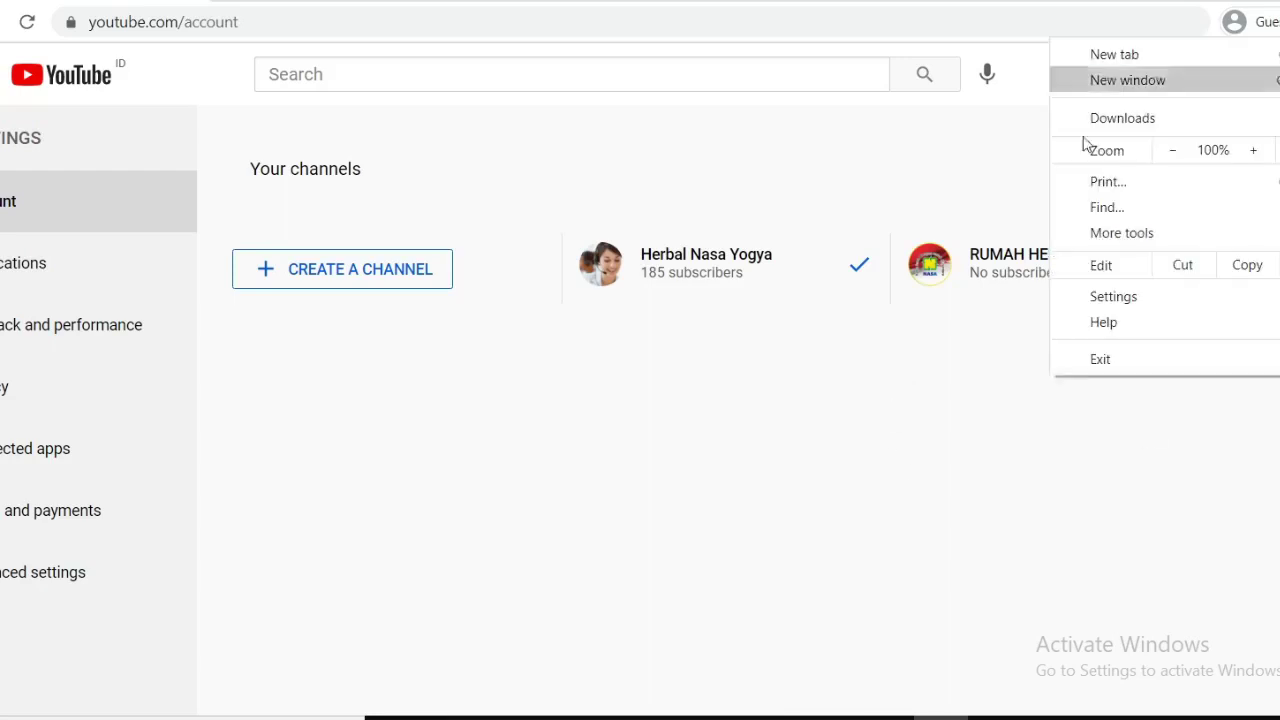
mouse_move(1121, 325)
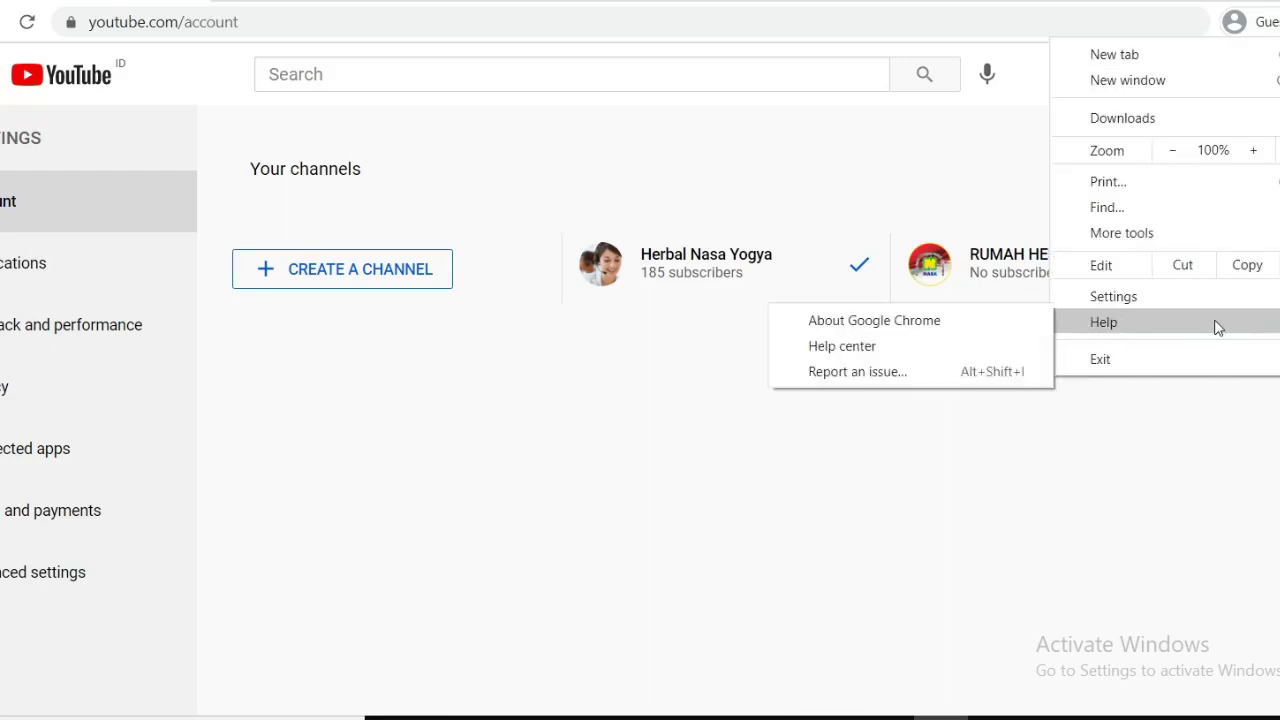
left_click(883, 157)
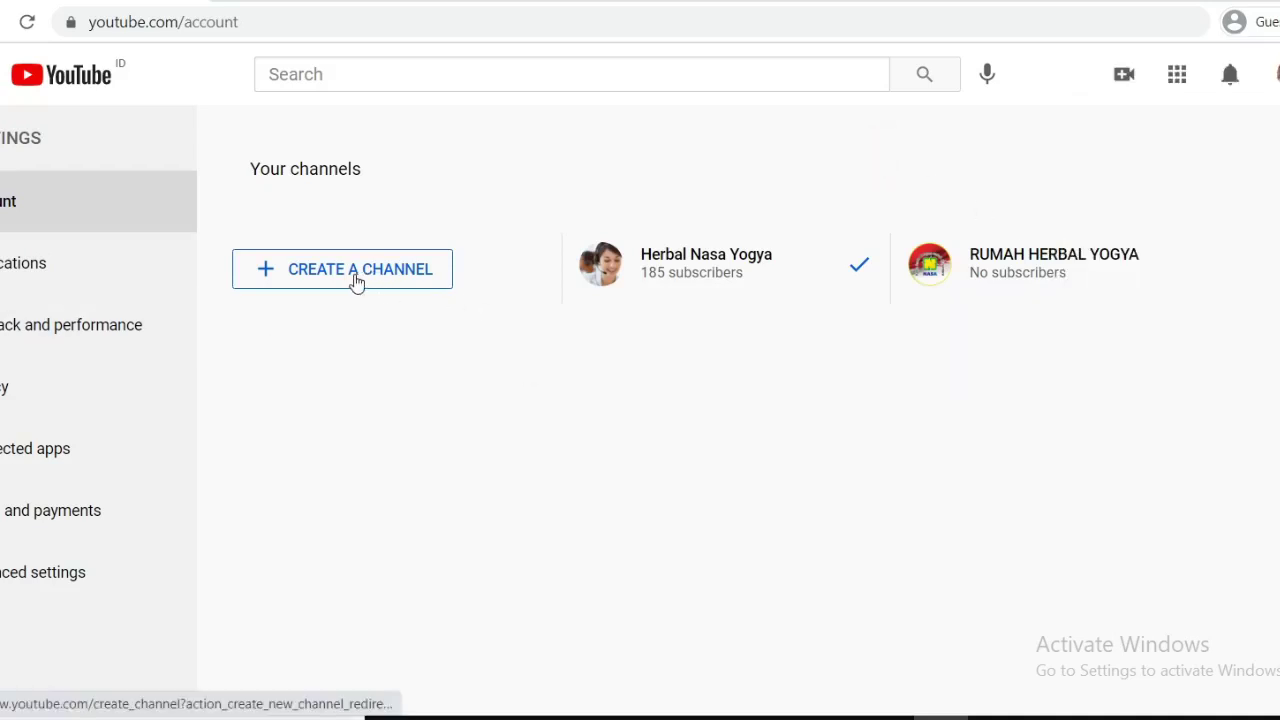
- Switch to the RUMAH HERBAL YOGYA channel and start creating a new channel from the account's channel list
left_click(1007, 279)
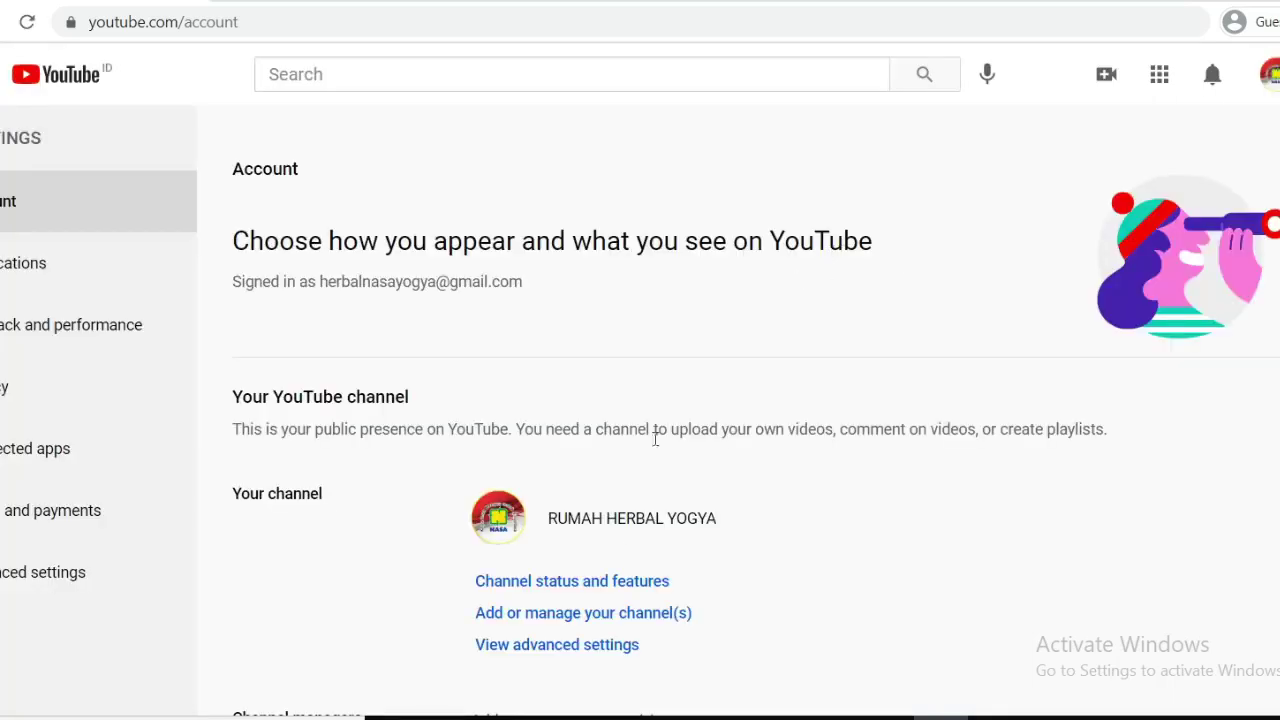
left_click(569, 625)
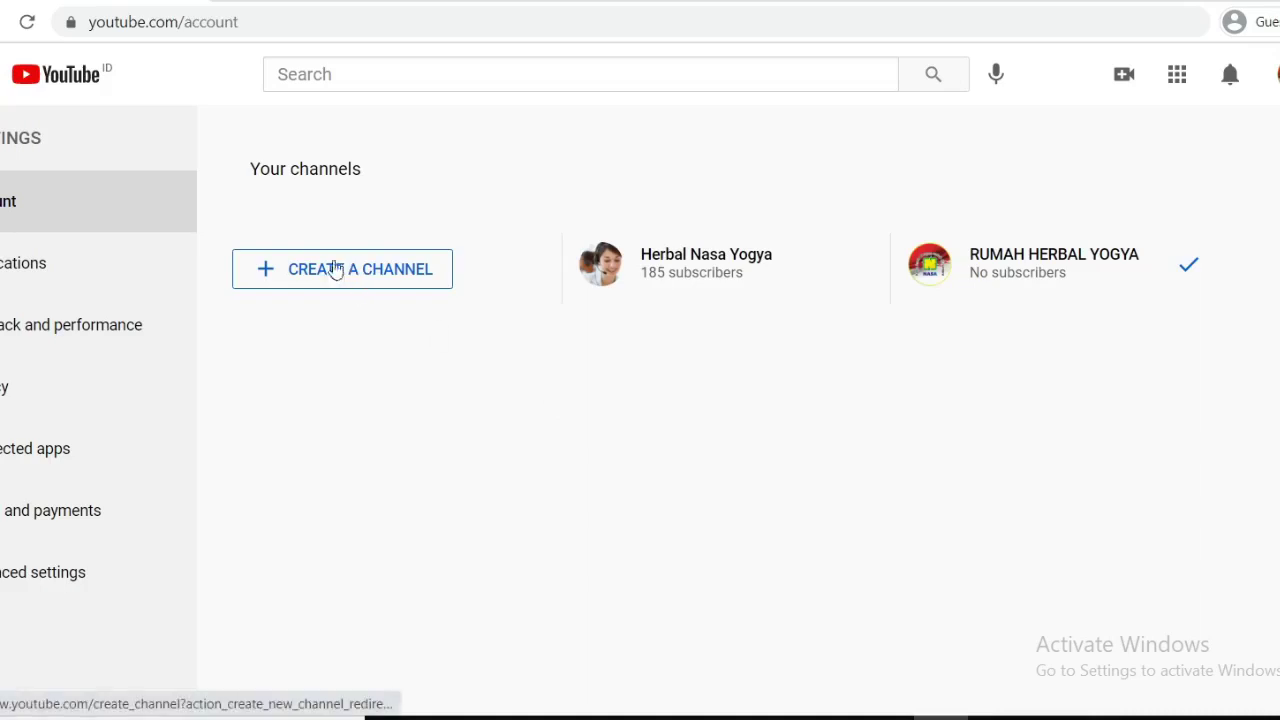
left_click(316, 276)
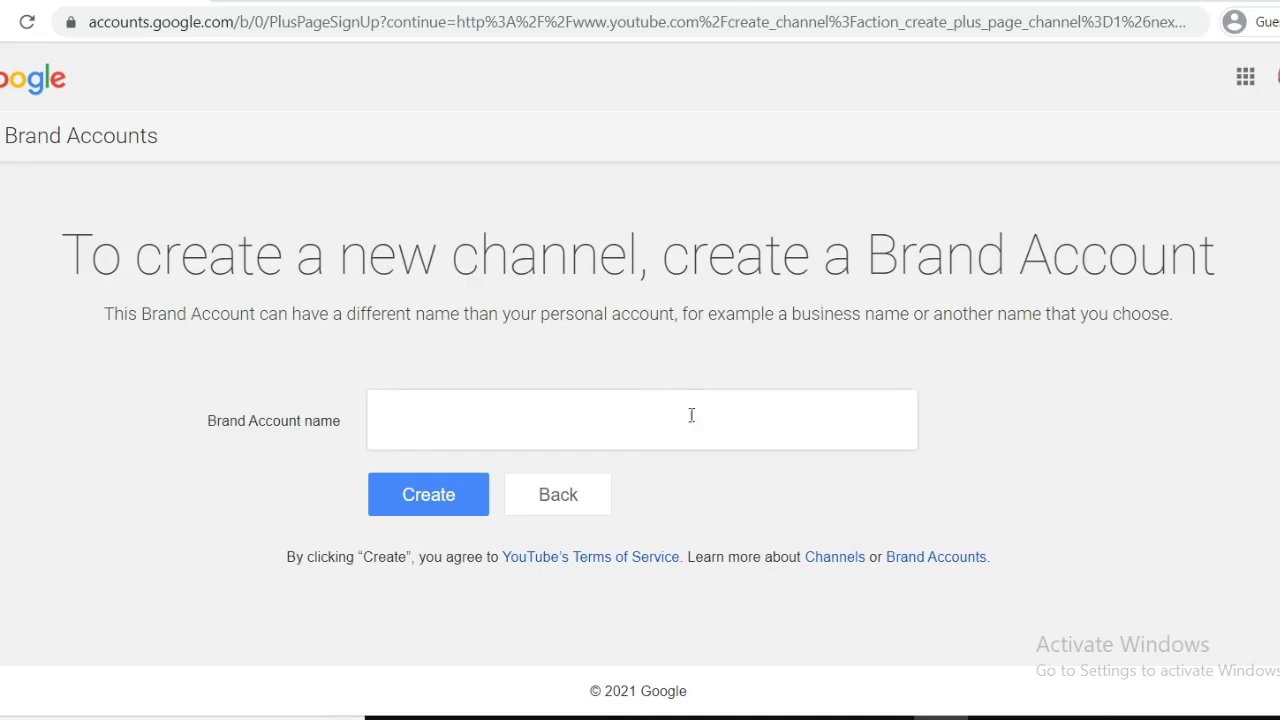
- Check which Google account is signed in on the Brand Account creation page
left_click(1276, 77)
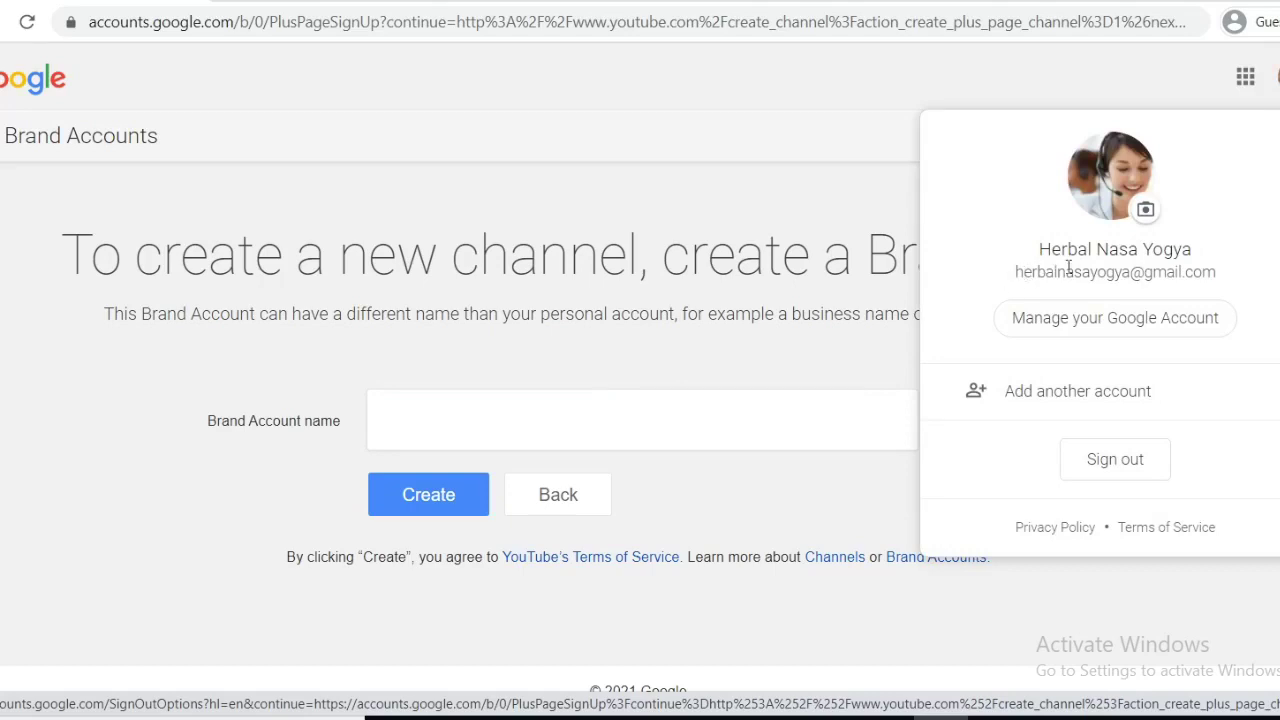
left_click(771, 80)
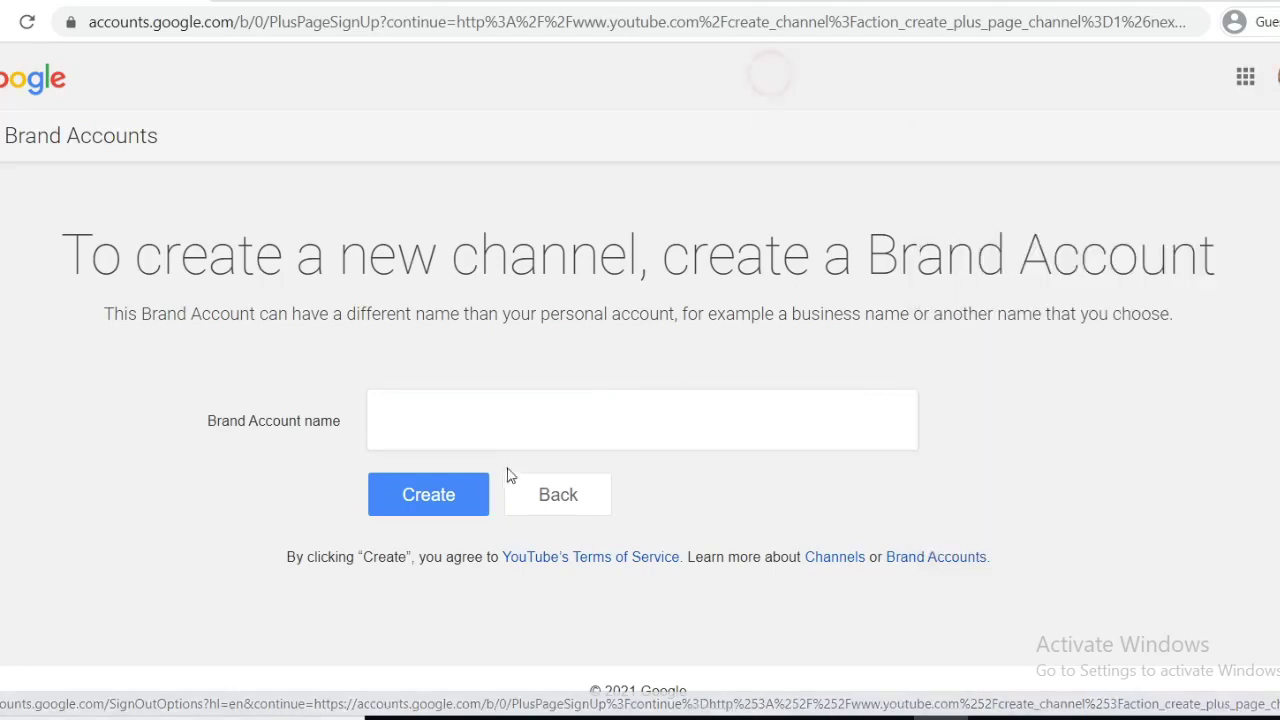
left_click(414, 423)
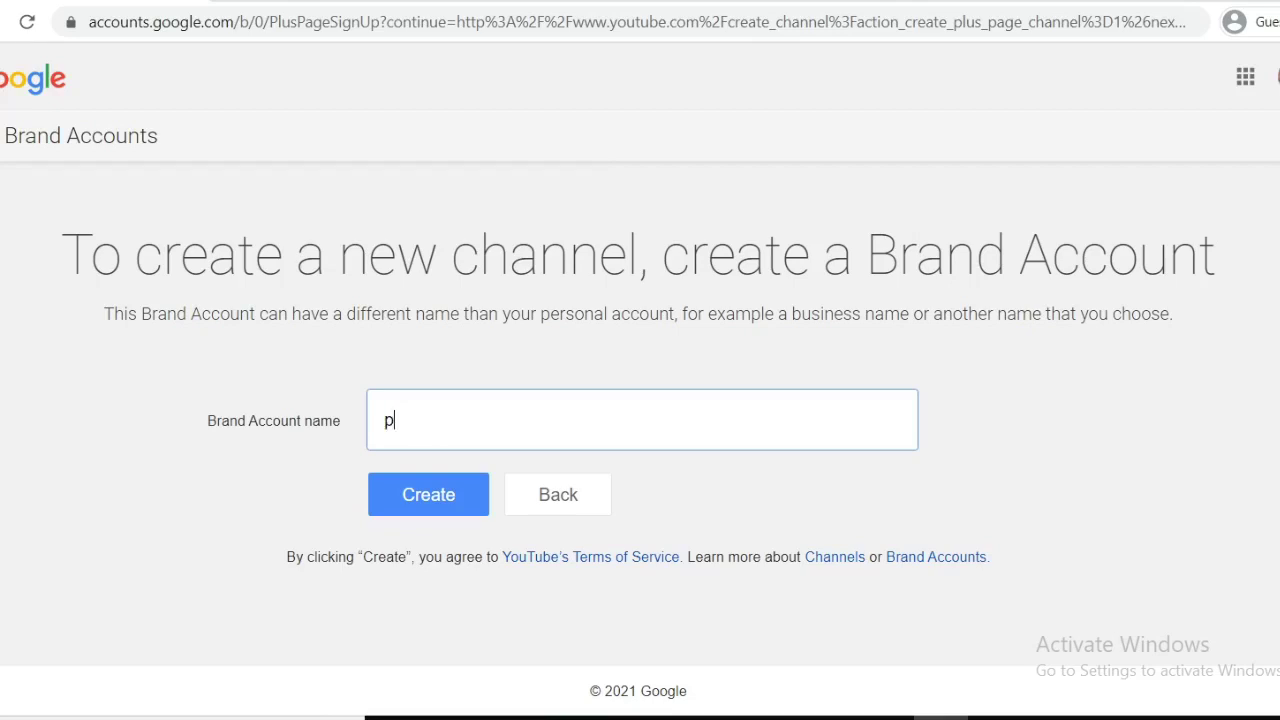
type("puu")
type("puk sawi")
type("t organik")
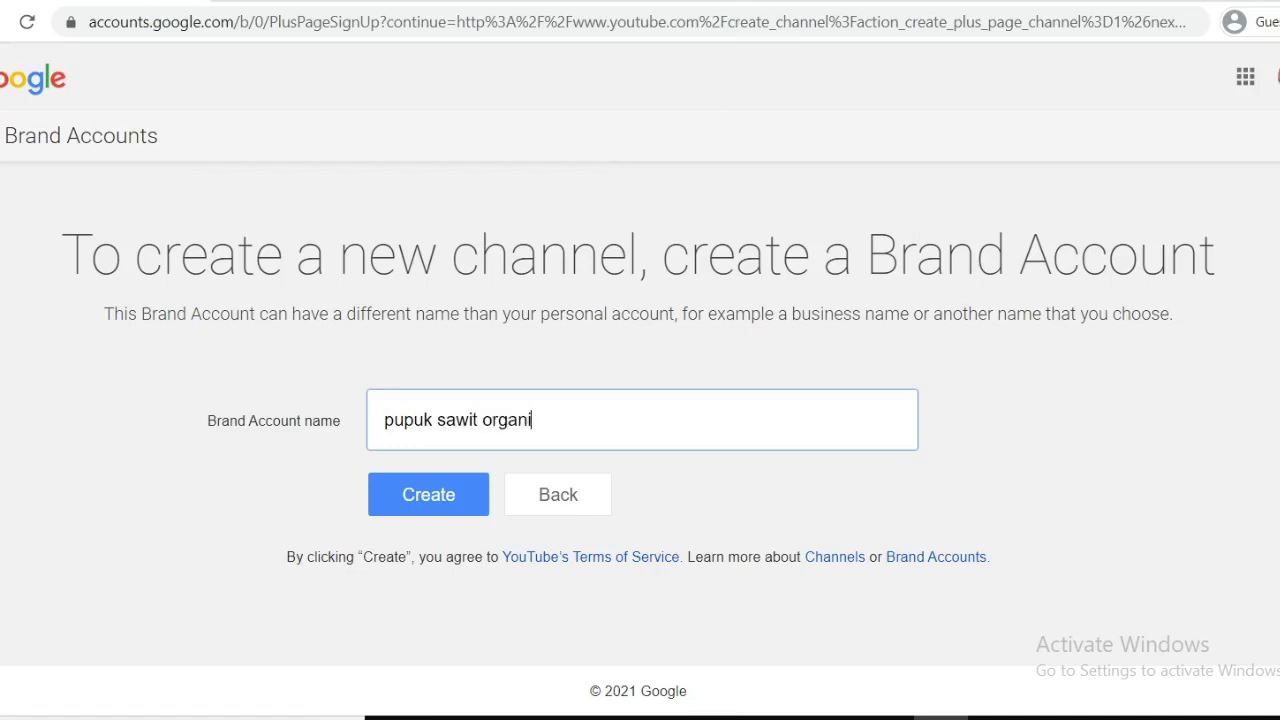
key("BackSpace")
key("BackSpace")
key("BackSpace")
key("BackSpace")
key("BackSpace")
key("BackSpace")
key("BackSpace")
key("BackSpace")
key("BackSpace")
key("BackSpace")
key("BackSpace")
key("BackSpace")
key("BackSpace")
key("BackSpace")
key("BackSpace")
key("BackSpace")
key("BackSpace")
key("BackSpace")
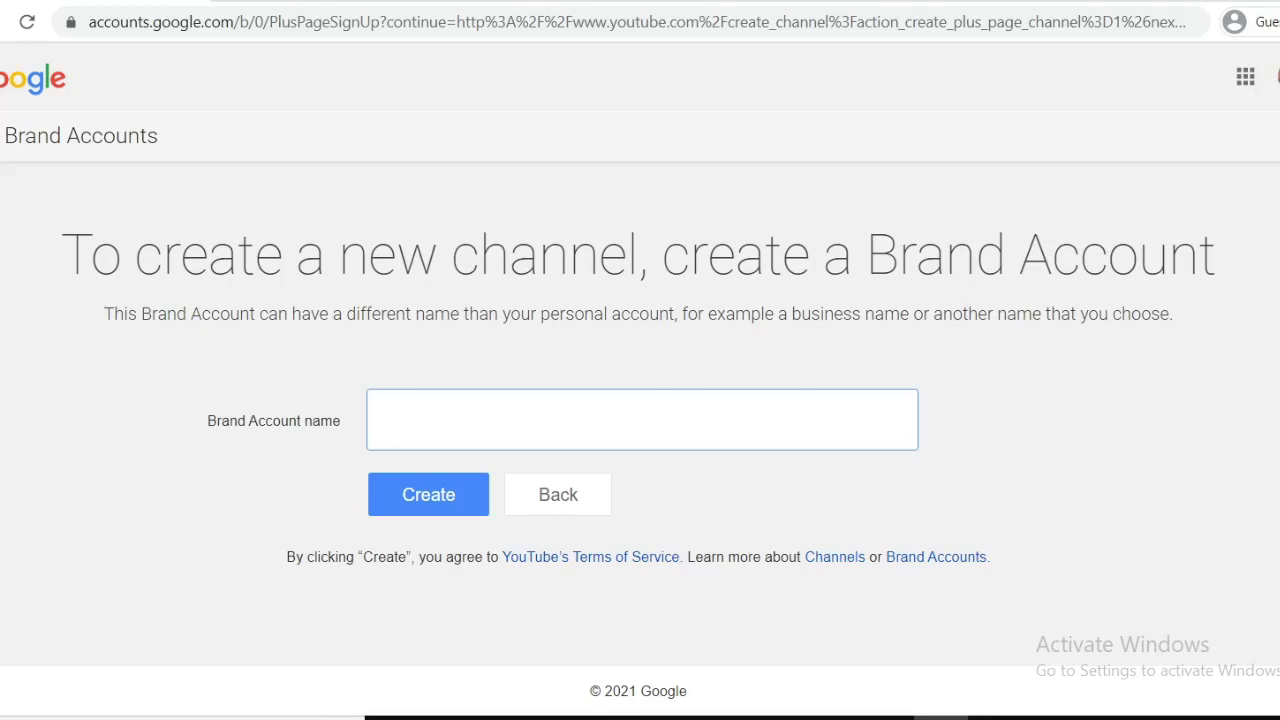
- Name the Brand Account "toko herbal yogya" and create the channel
type("herbal yogya")
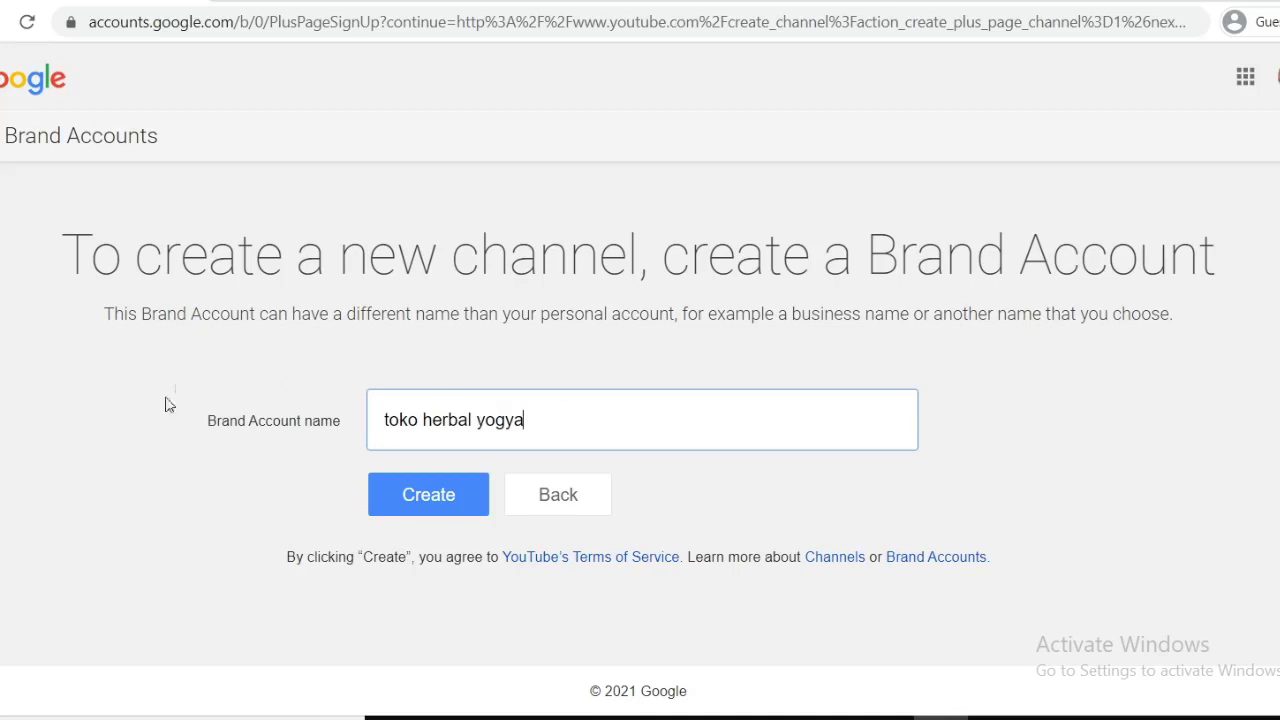
left_click(428, 497)
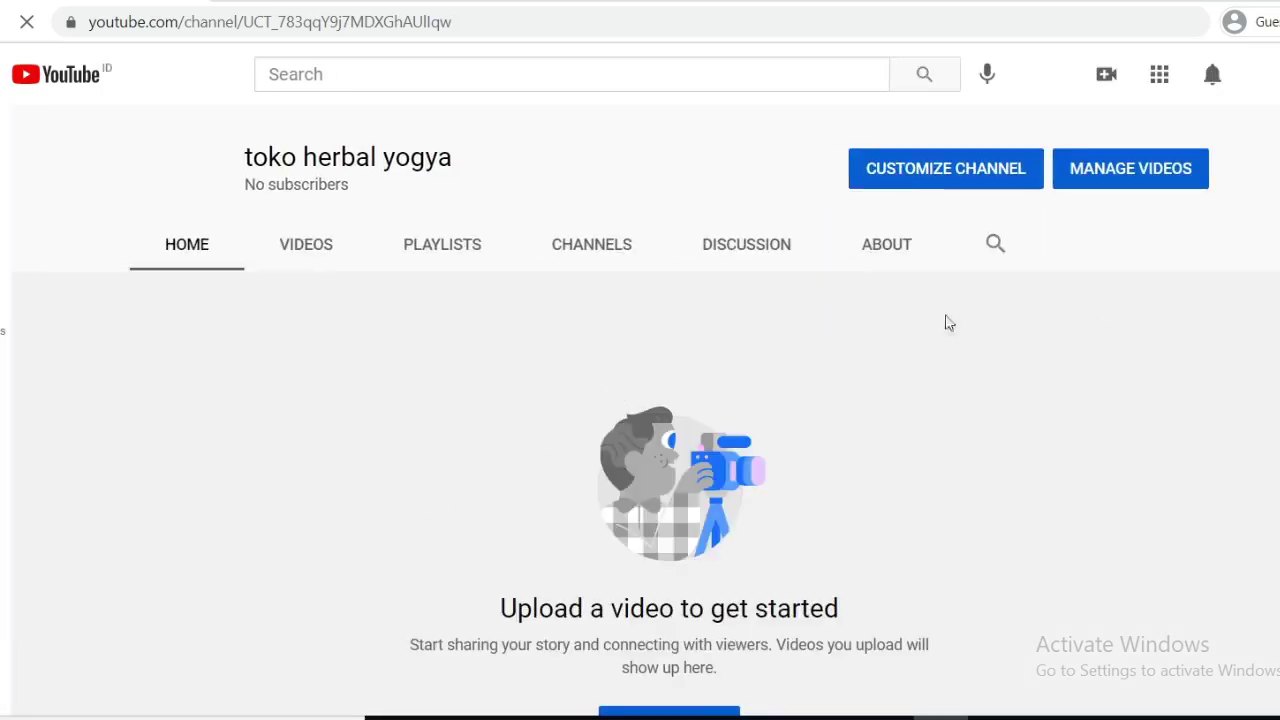
- Open channel customization for the new toko herbal yogya channel and dismiss the new Studio welcome dialog
scroll(648, 360, "down", 1)
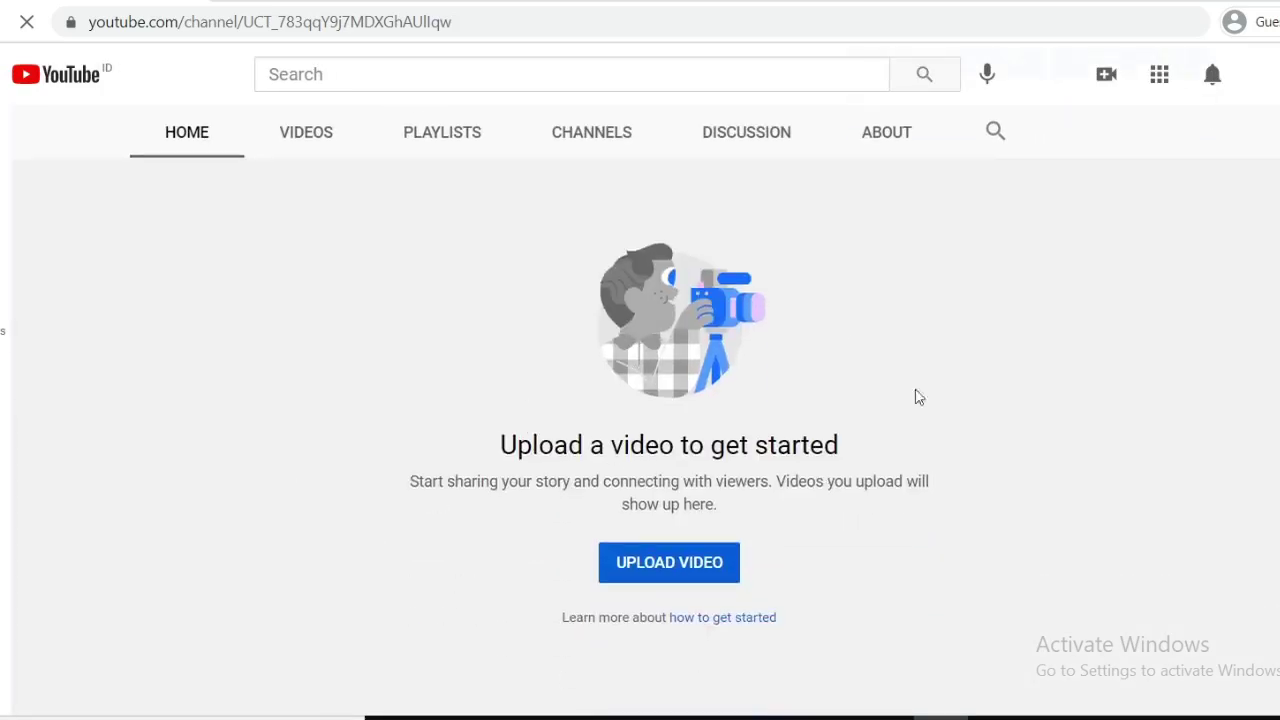
scroll(409, 431, "up", 2)
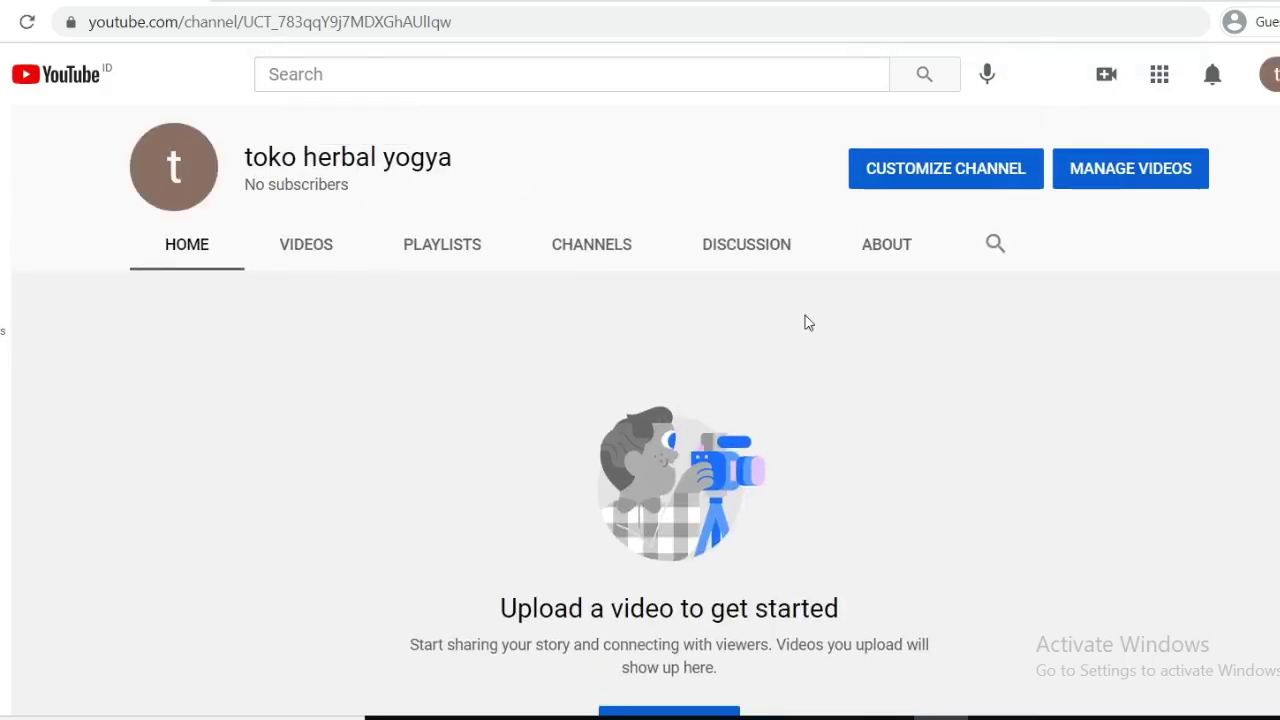
scroll(731, 266, "down", 2)
scroll(500, 317, "up", 2)
left_click(925, 176)
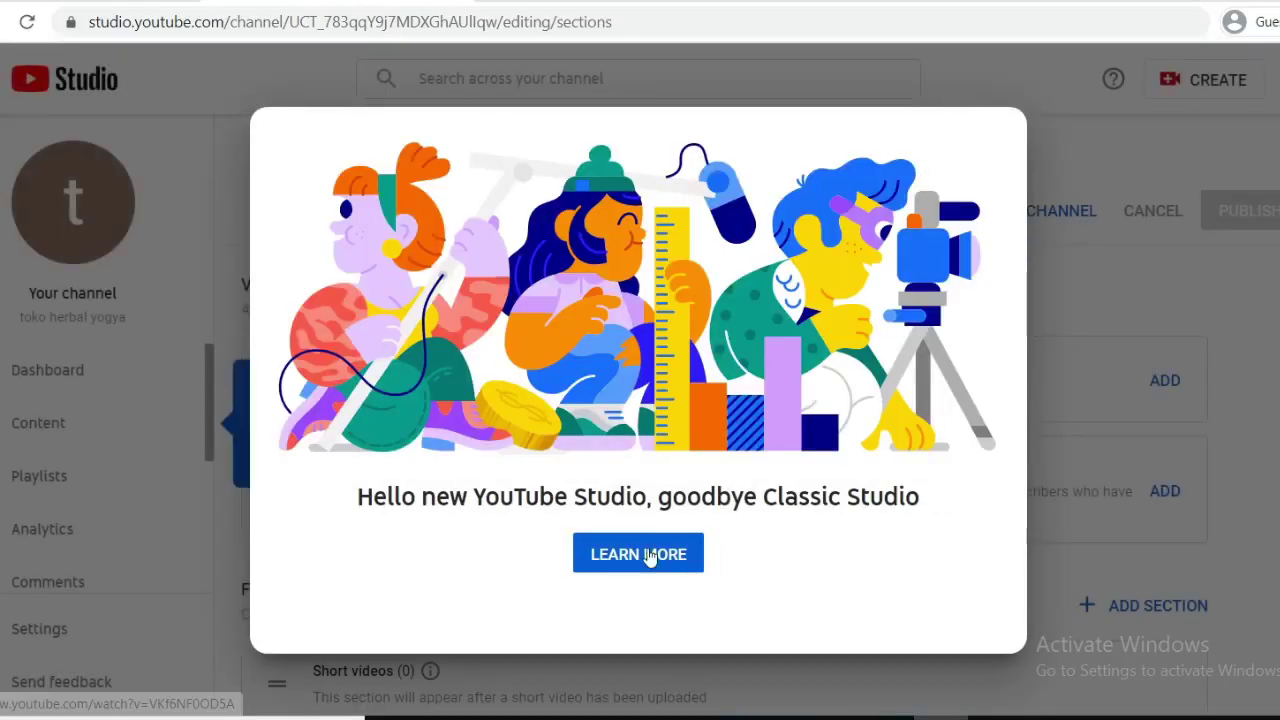
left_click(646, 555)
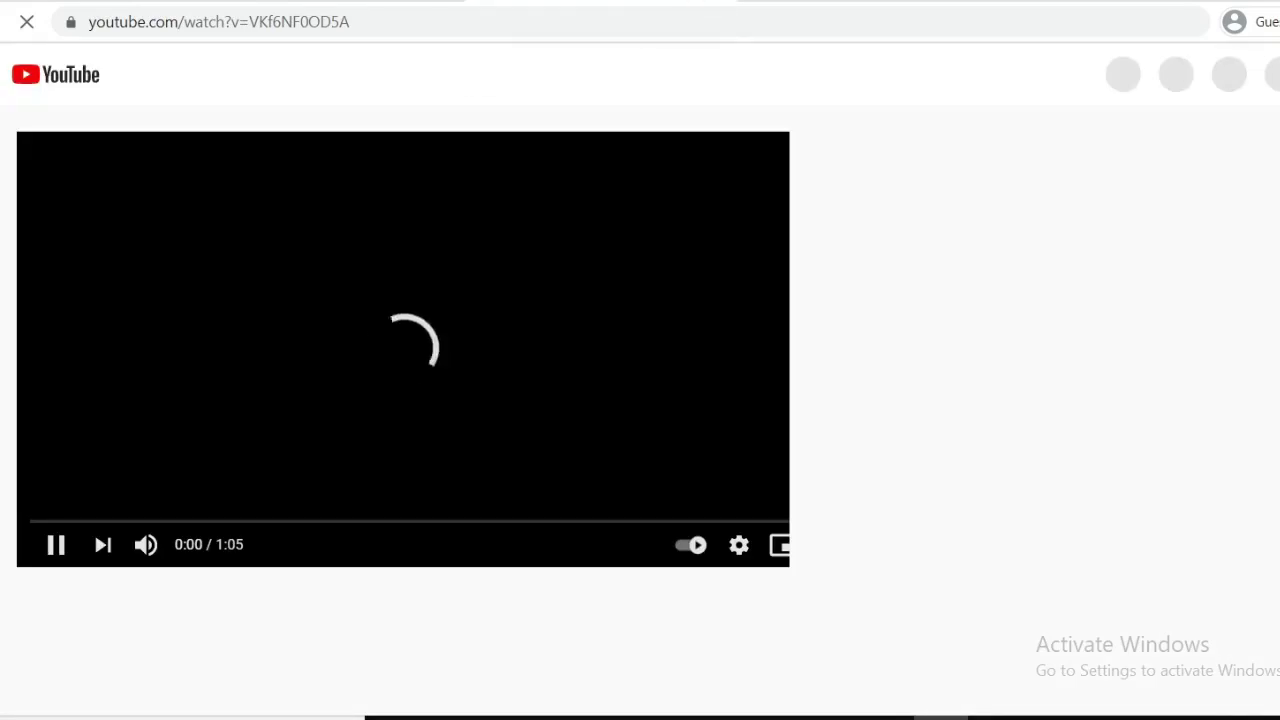
key("alt+Left")
left_click(694, 546)
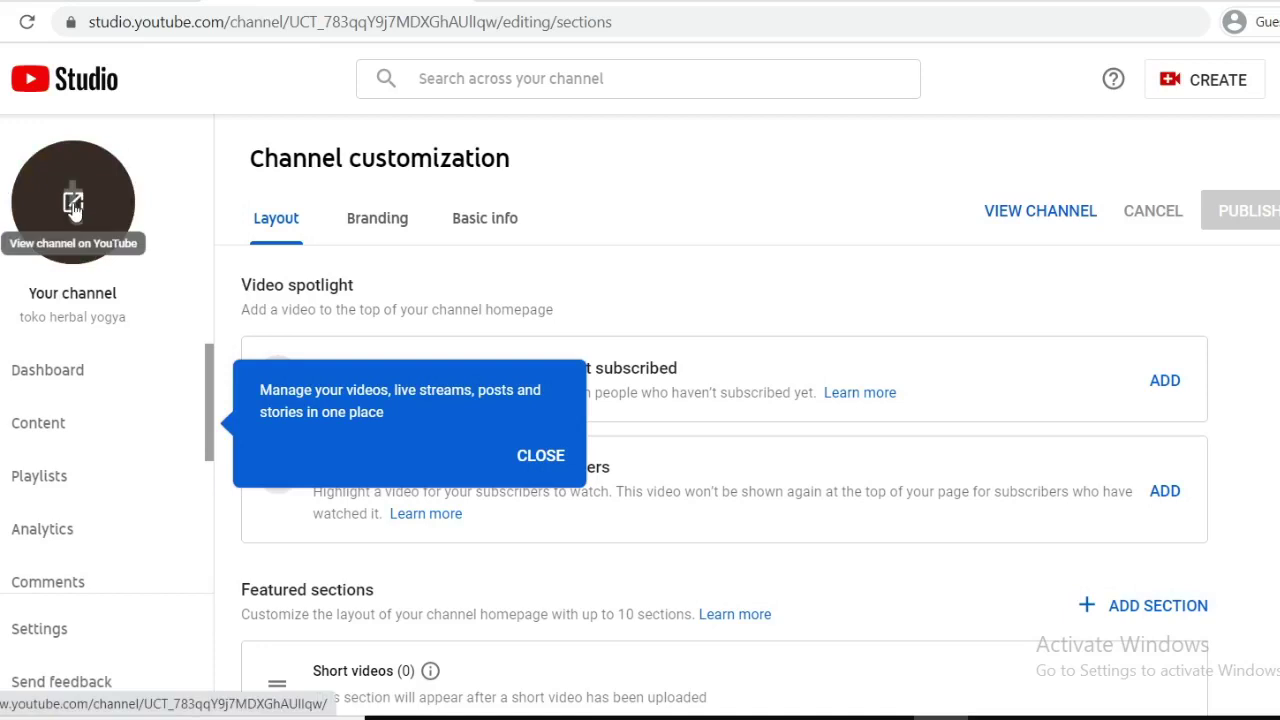
- View the channel's public page and return to channel customization
left_click(75, 203)
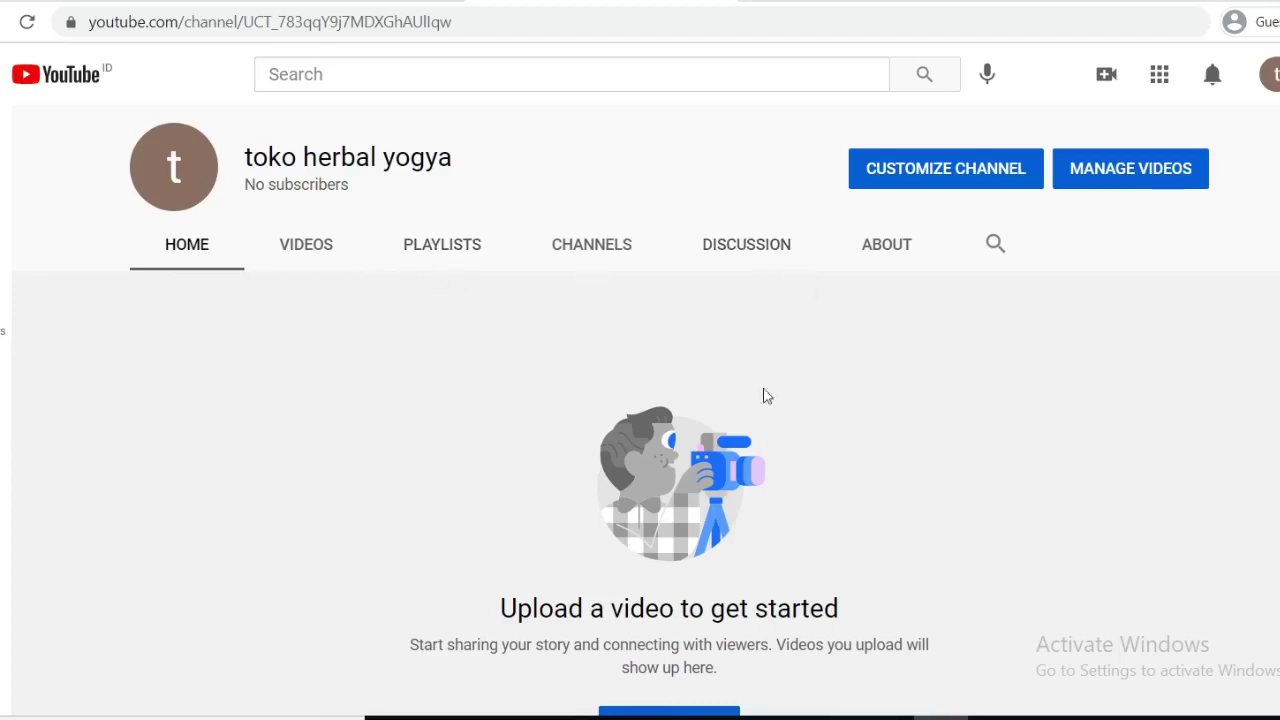
left_click(945, 168)
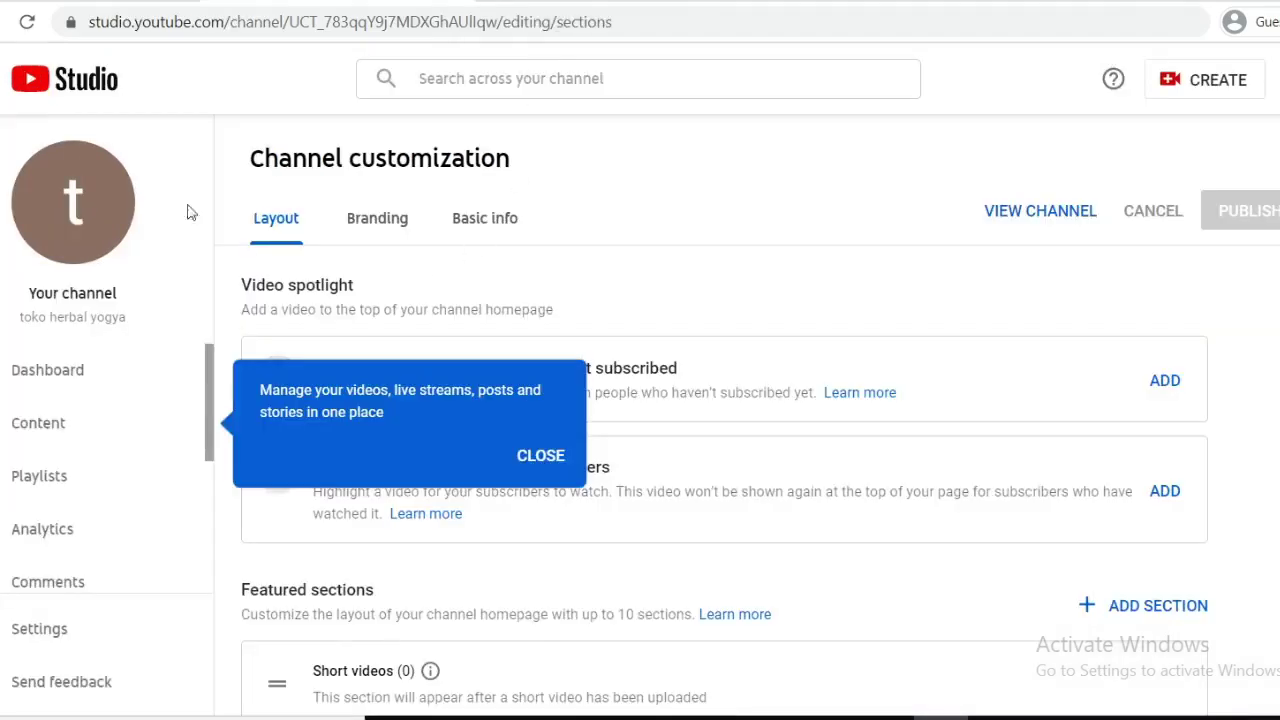
- Upload the "data" image from the Pictures folder as the channel's profile picture and accept its crop
left_click(401, 225)
scroll(766, 285, "down", 4)
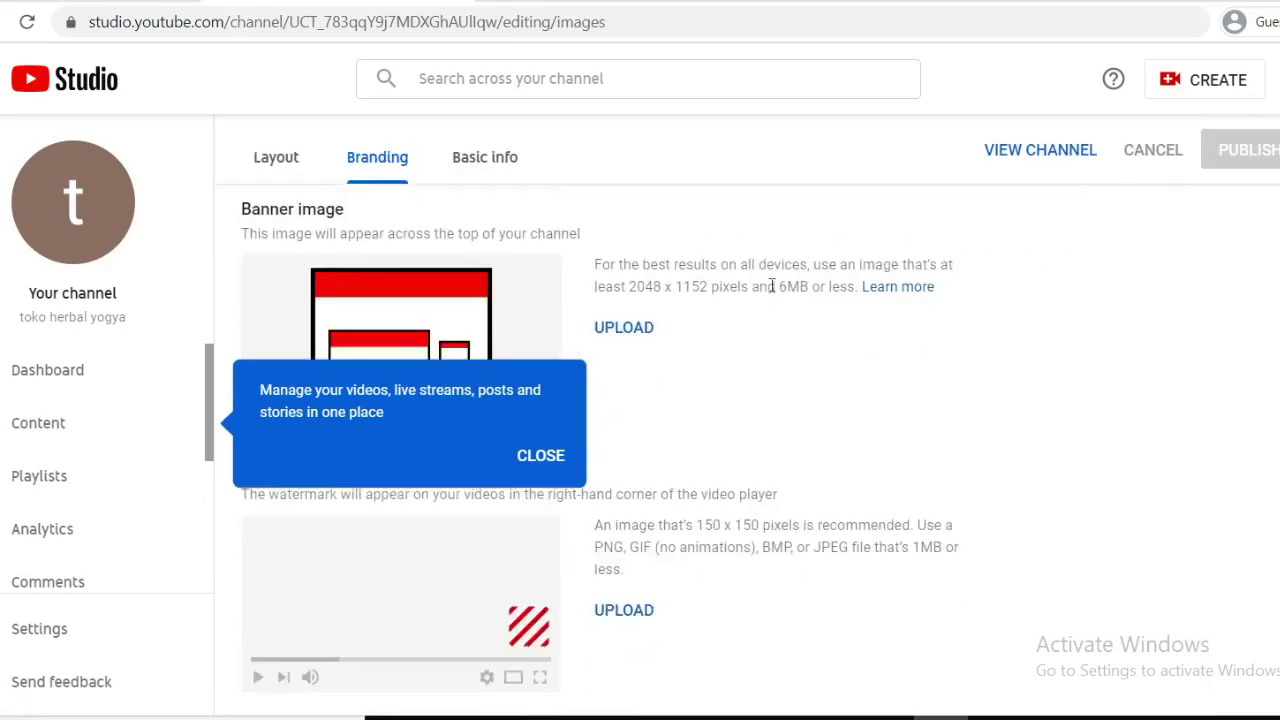
scroll(766, 285, "up", 2)
left_click(640, 332)
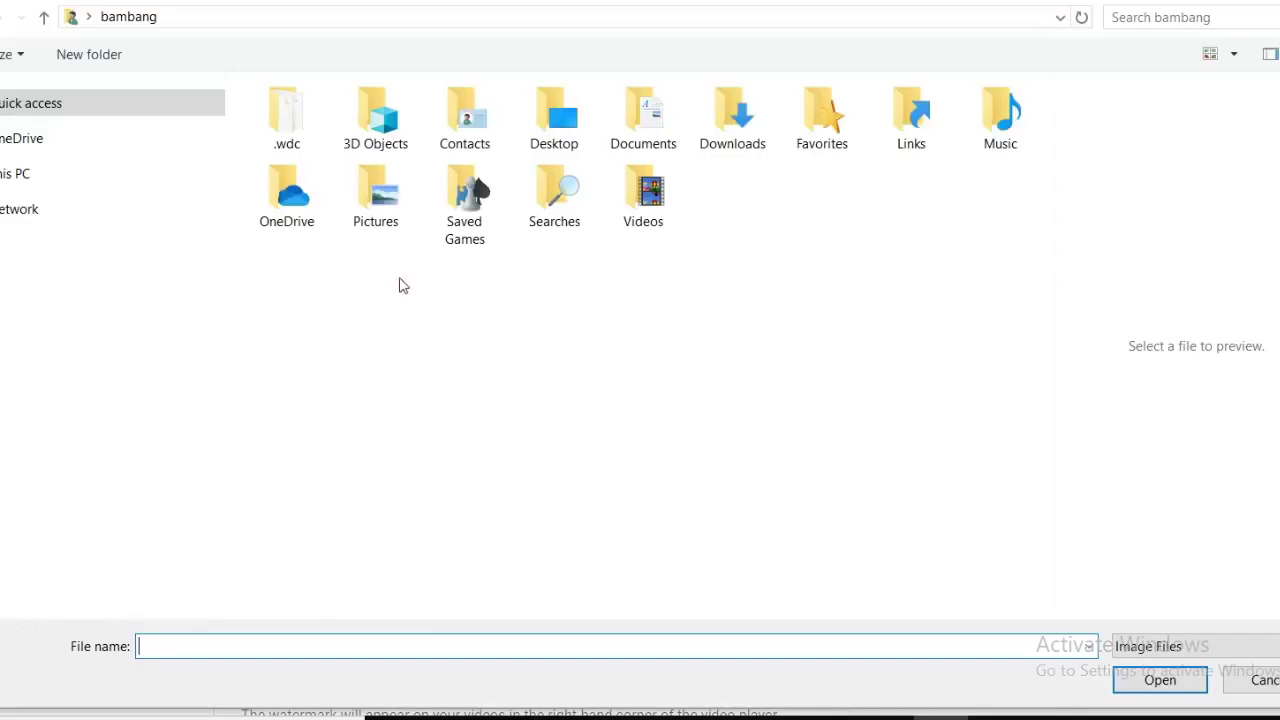
left_click(58, 332)
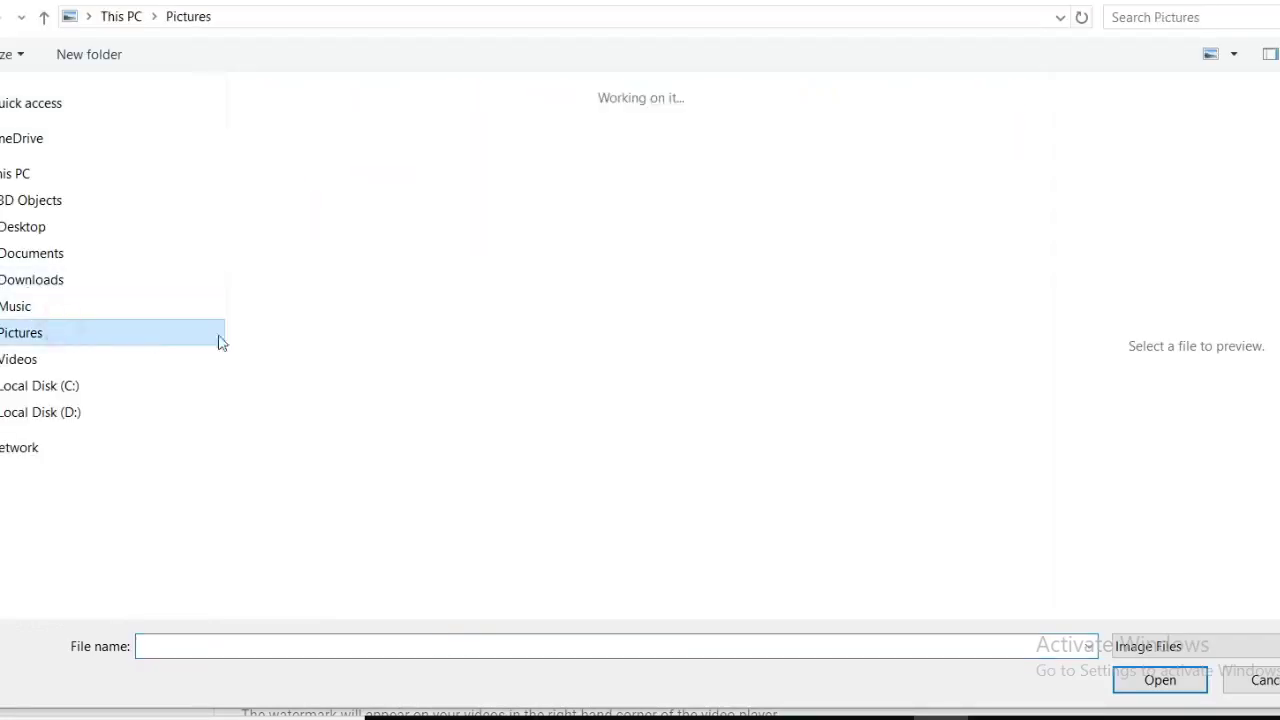
scroll(563, 343, "down", 4)
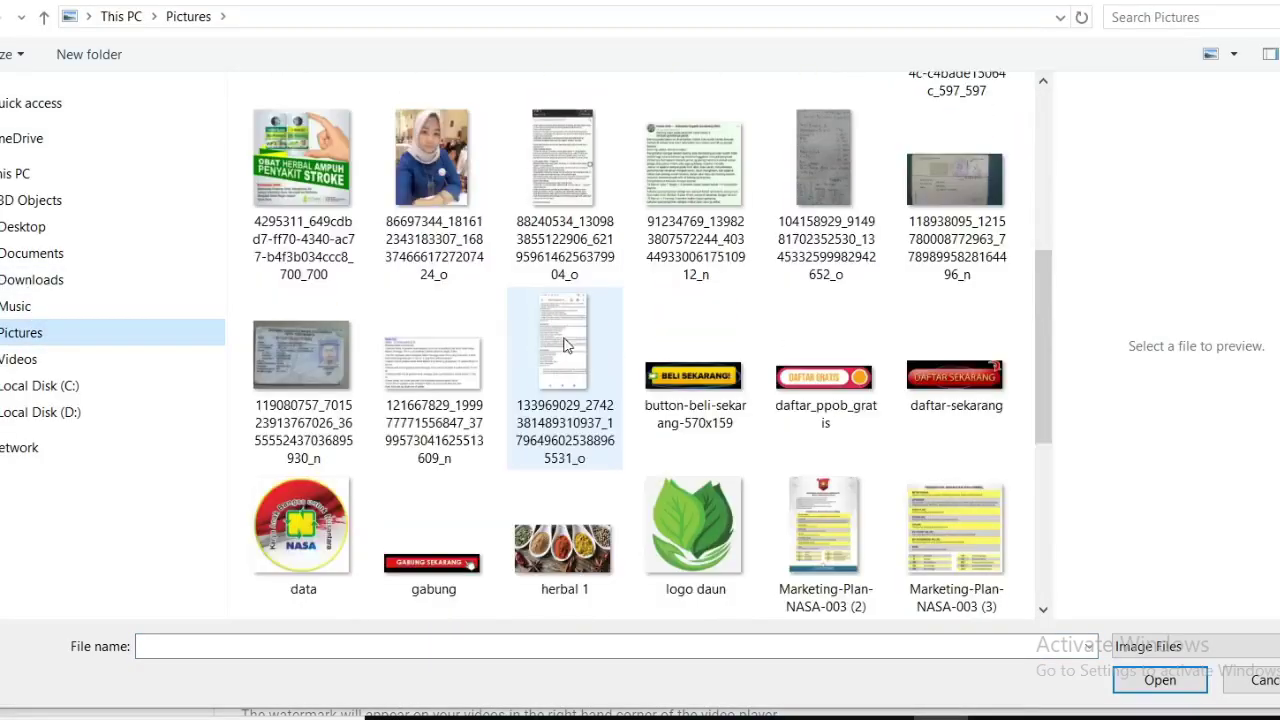
left_click(310, 533)
left_click(1155, 680)
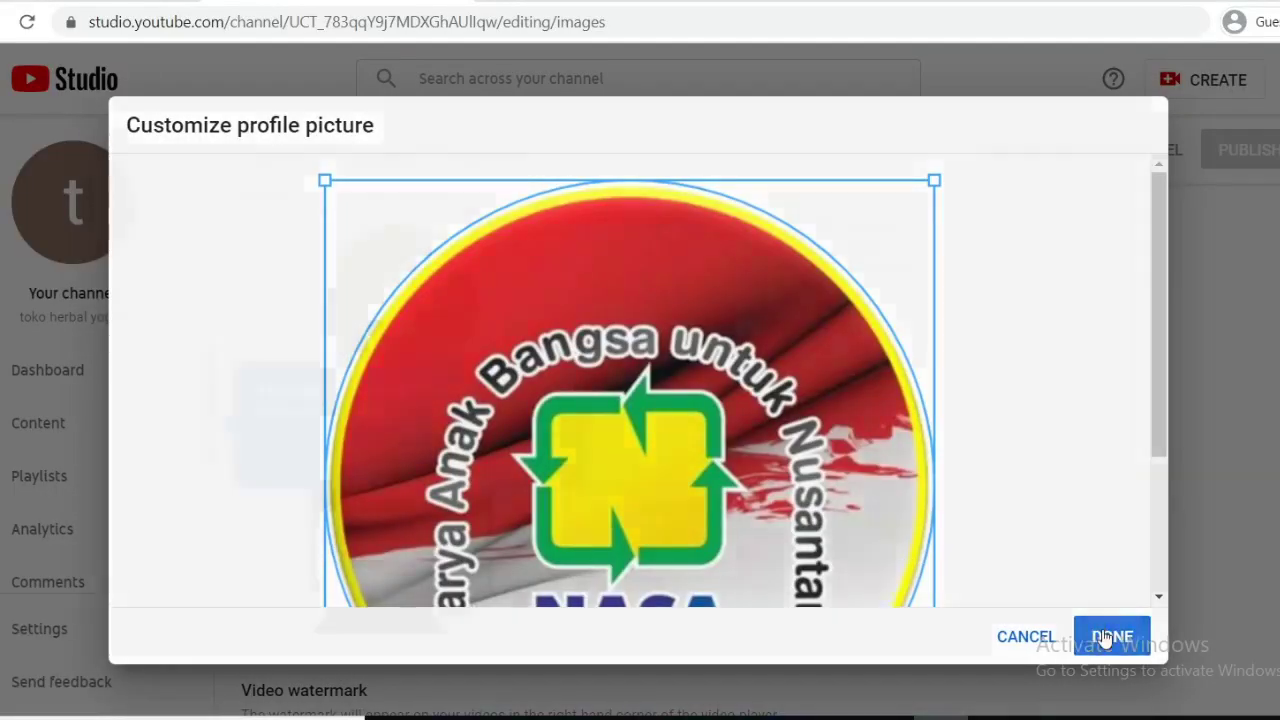
left_click(1105, 637)
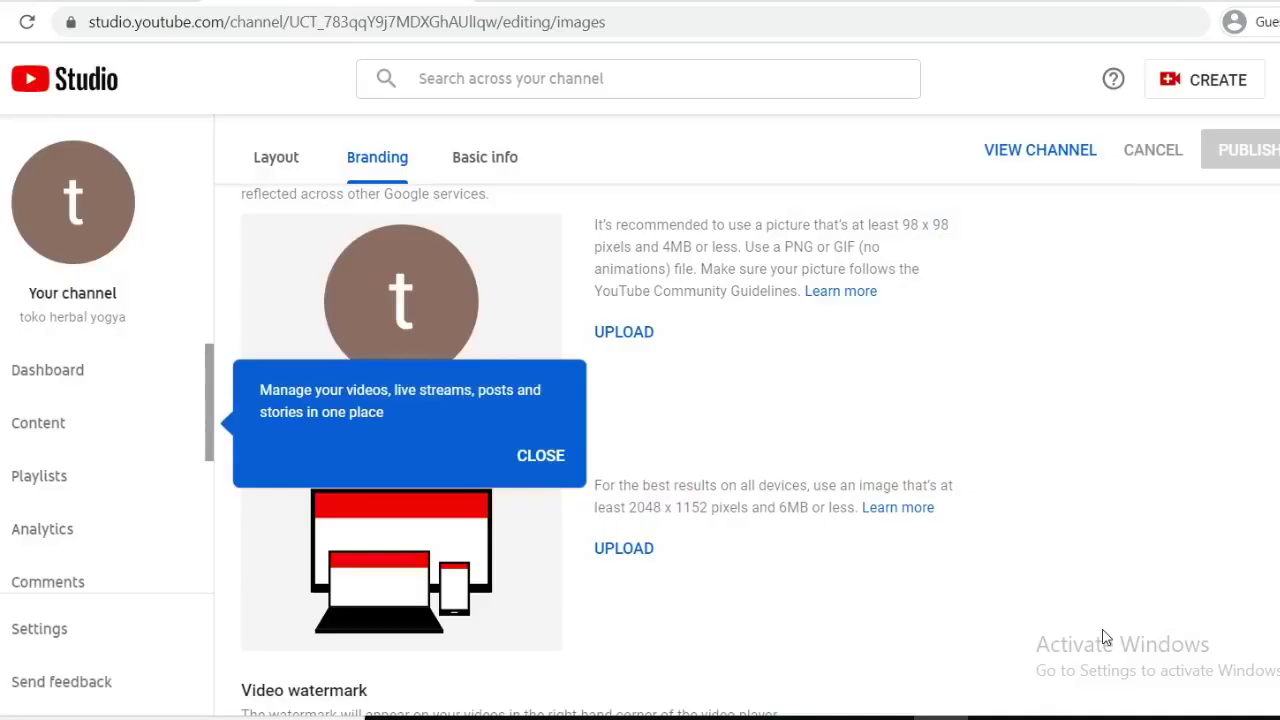
- Upload the "Untitled design" image from the Downloads folder as the channel's banner and accept its crop
left_click(616, 553)
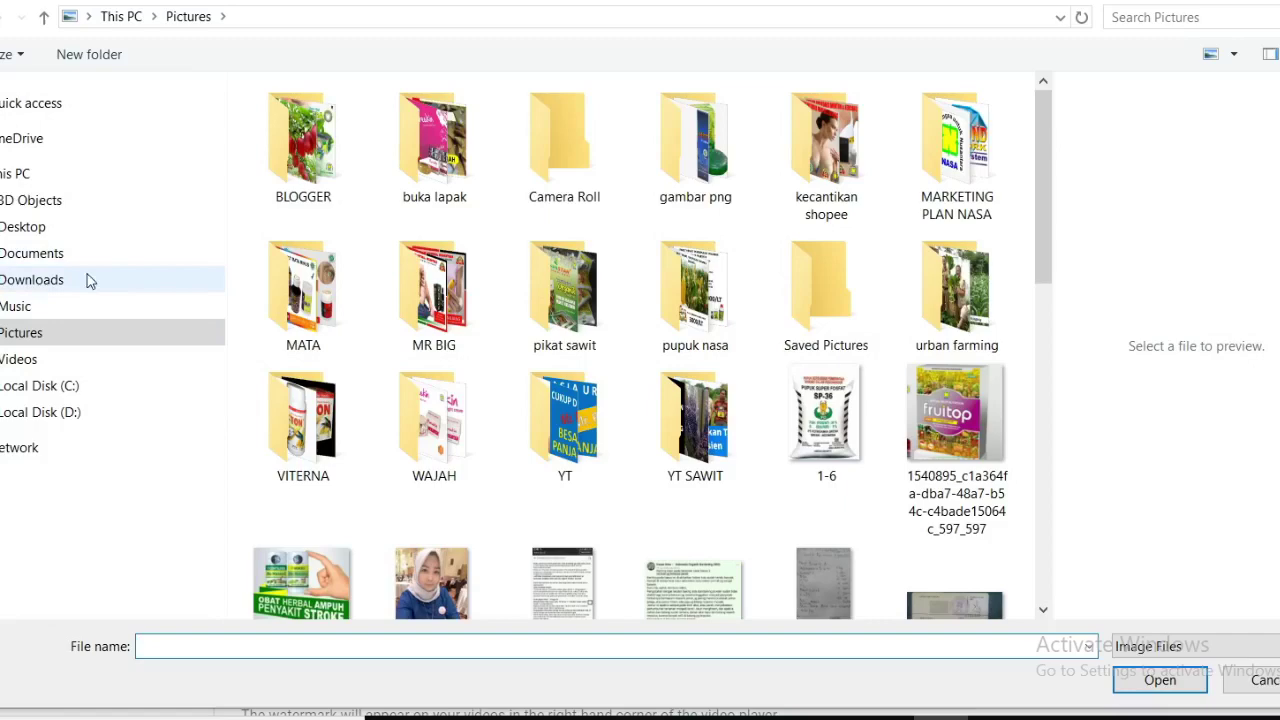
left_click(86, 280)
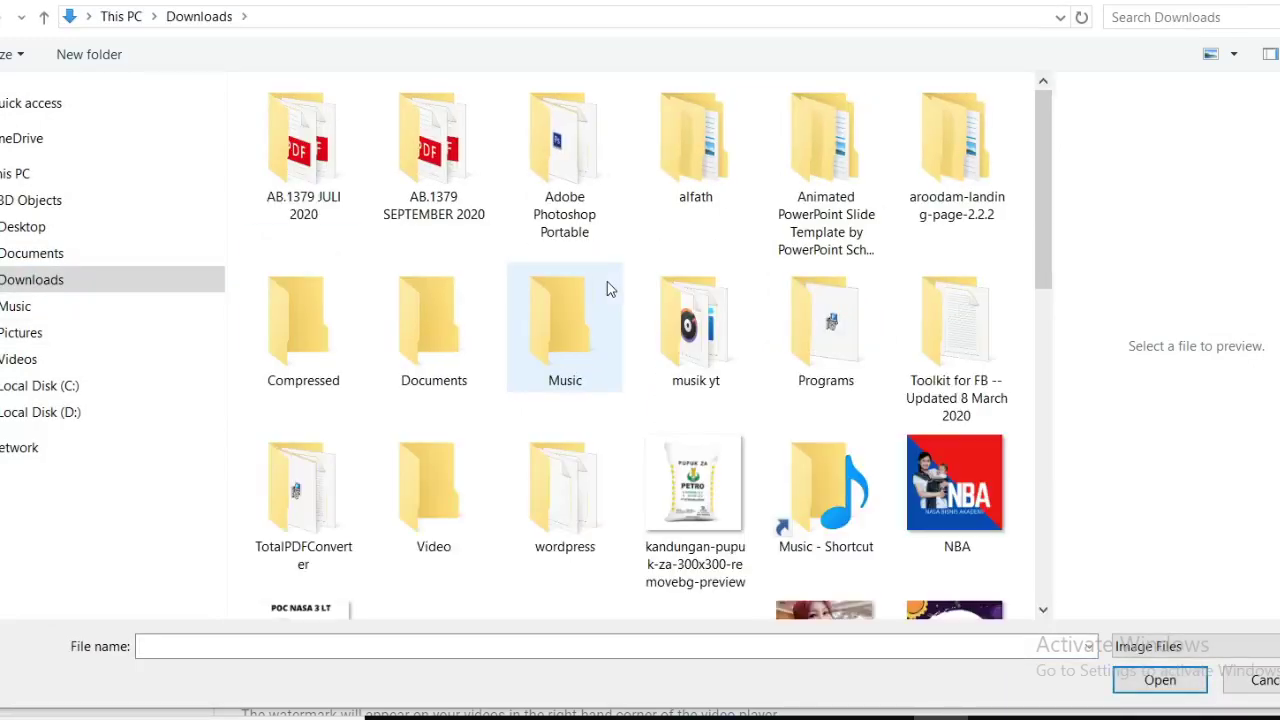
scroll(607, 281, "down", 5)
left_click(433, 185)
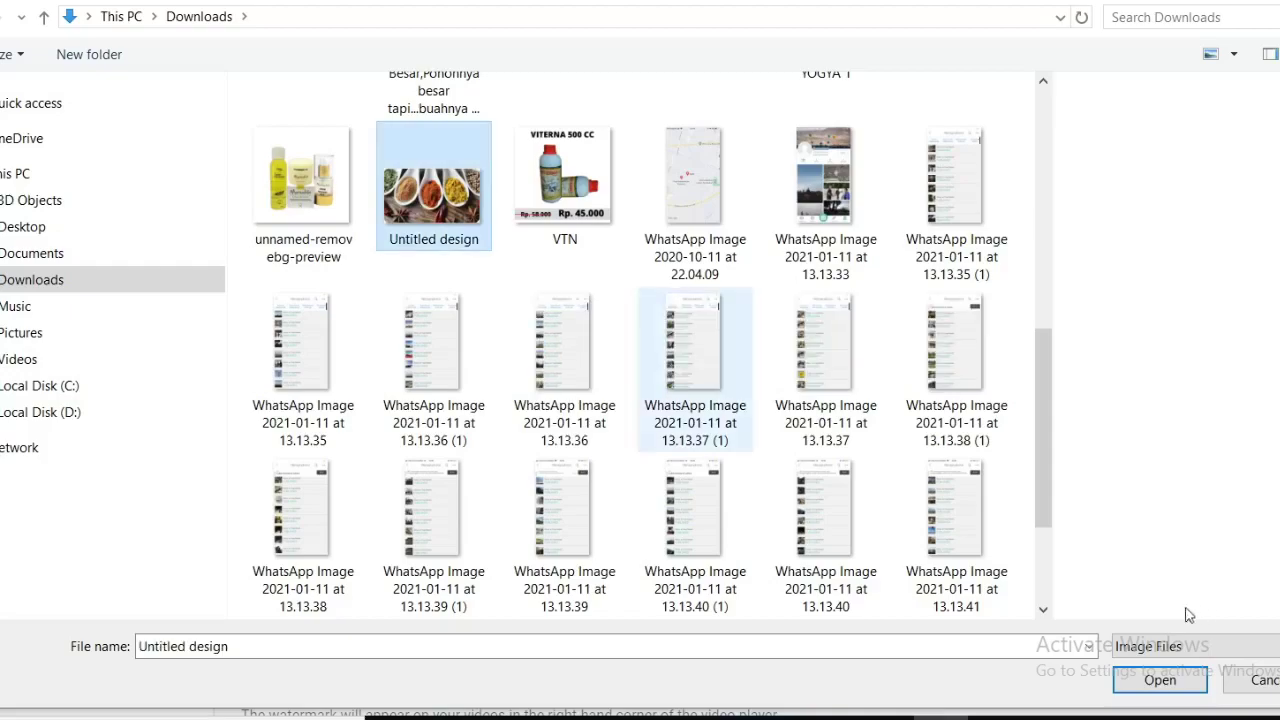
left_click(1157, 680)
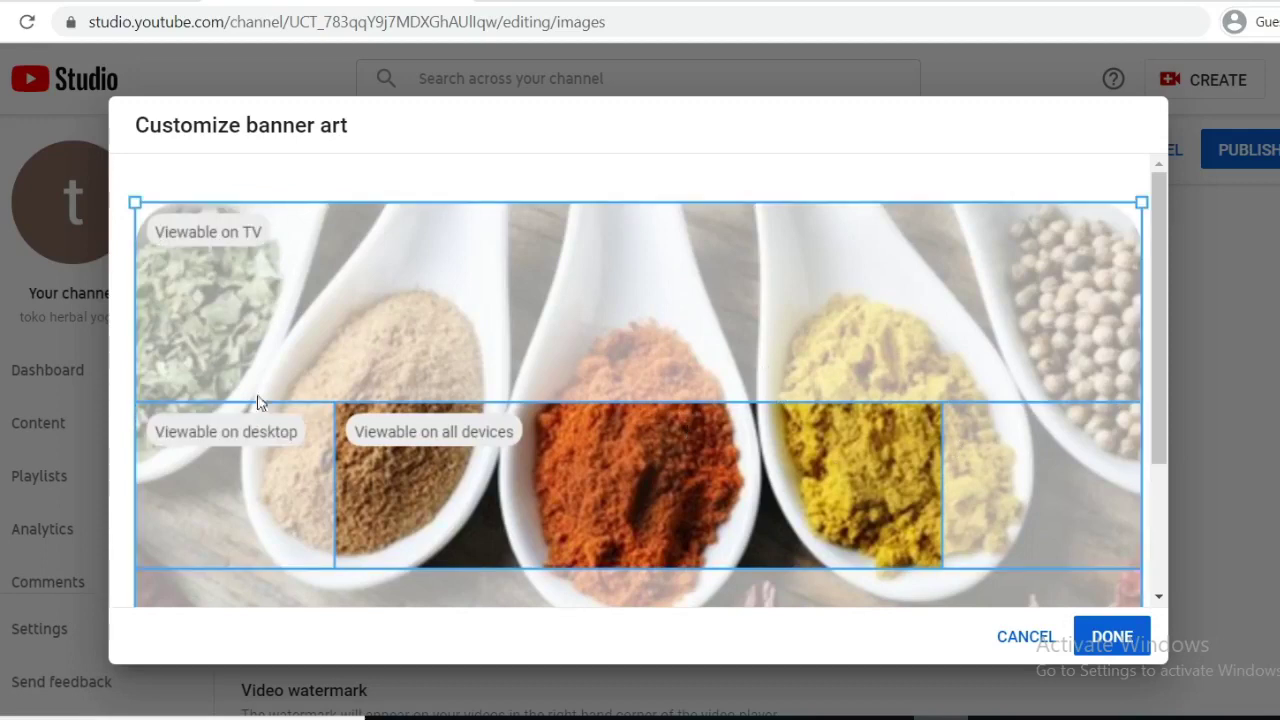
left_click(1110, 640)
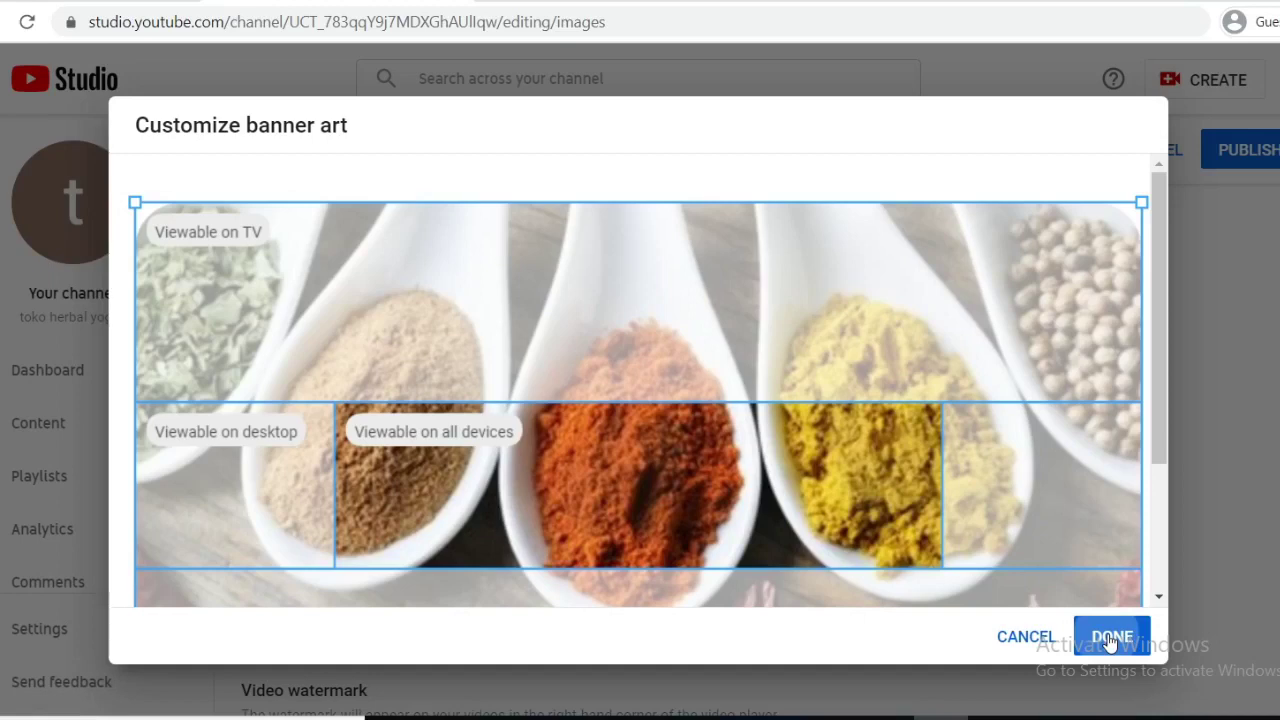
- Publish the cropped banner and new profile picture, and check both on the channel's refreshed public page
left_click(1110, 640)
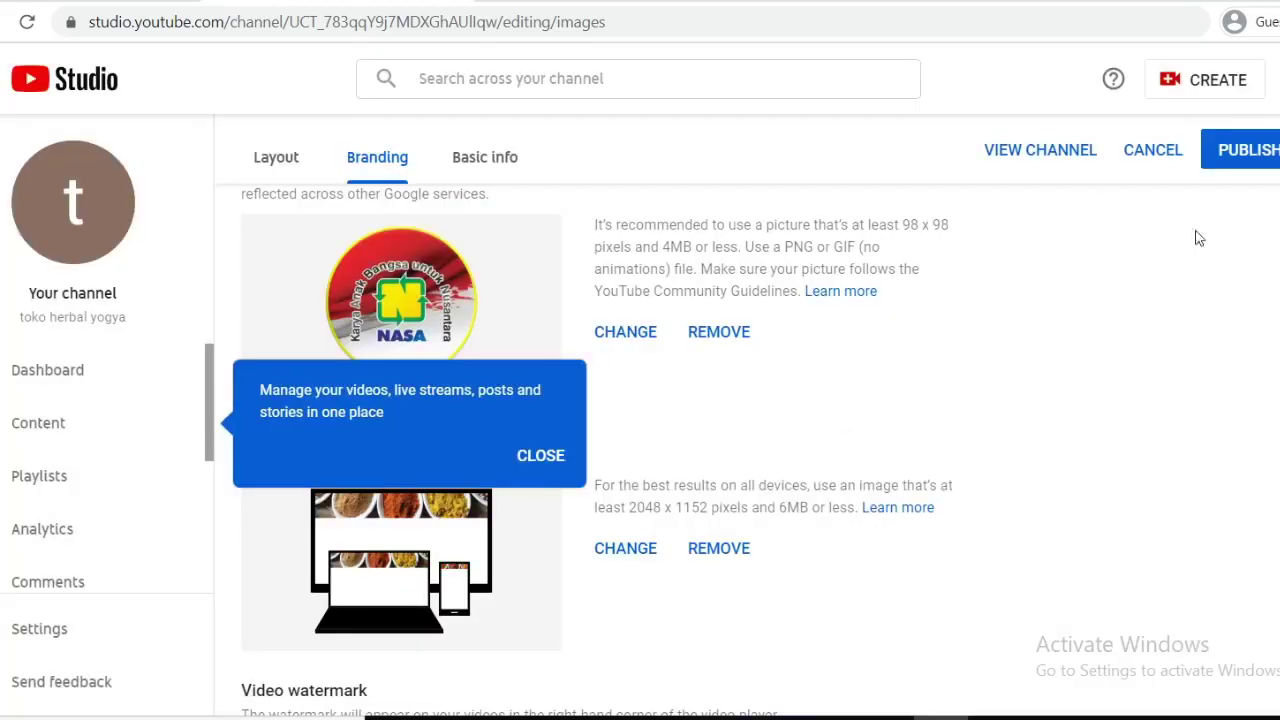
left_click(1247, 157)
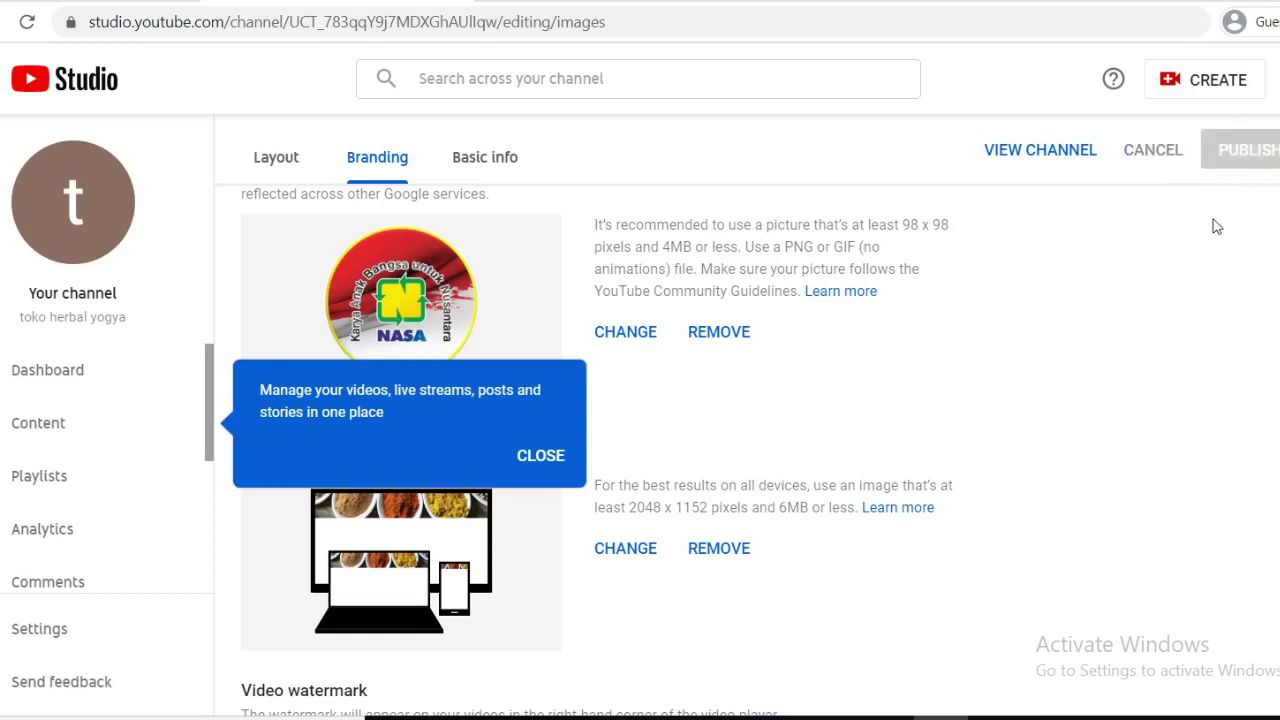
left_click(1026, 158)
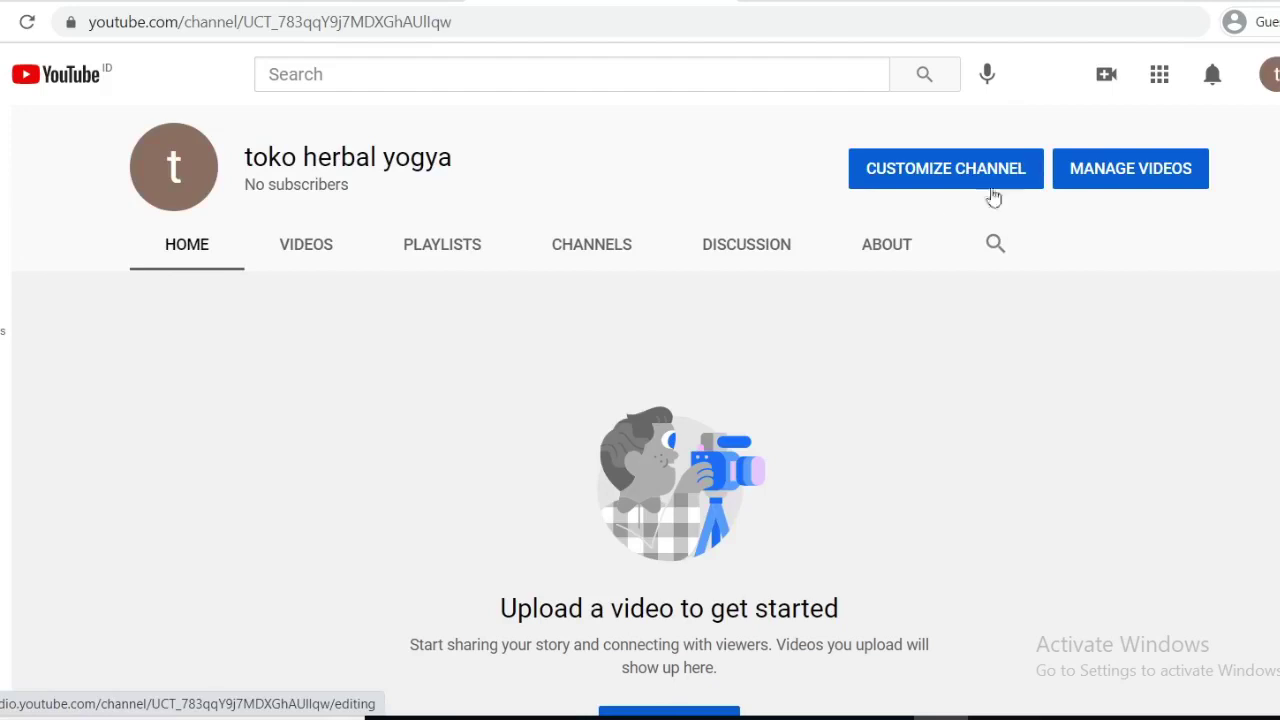
left_click(18, 24)
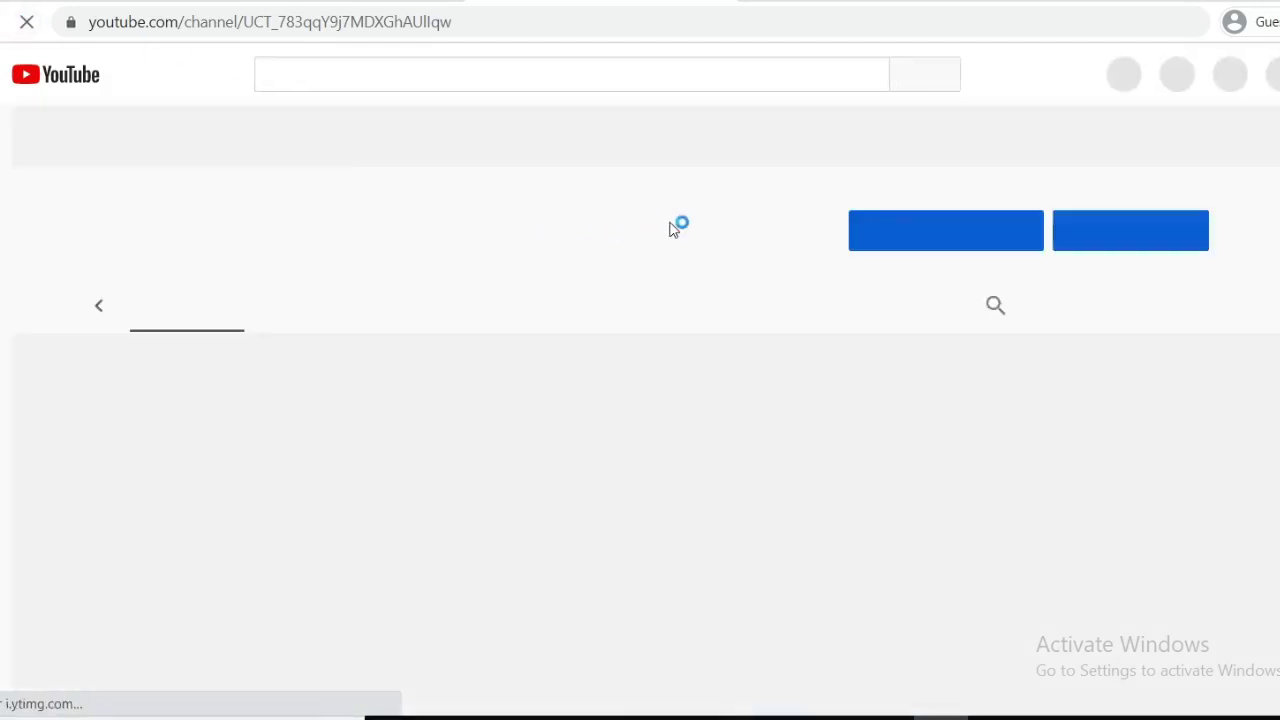
left_click(705, 6)
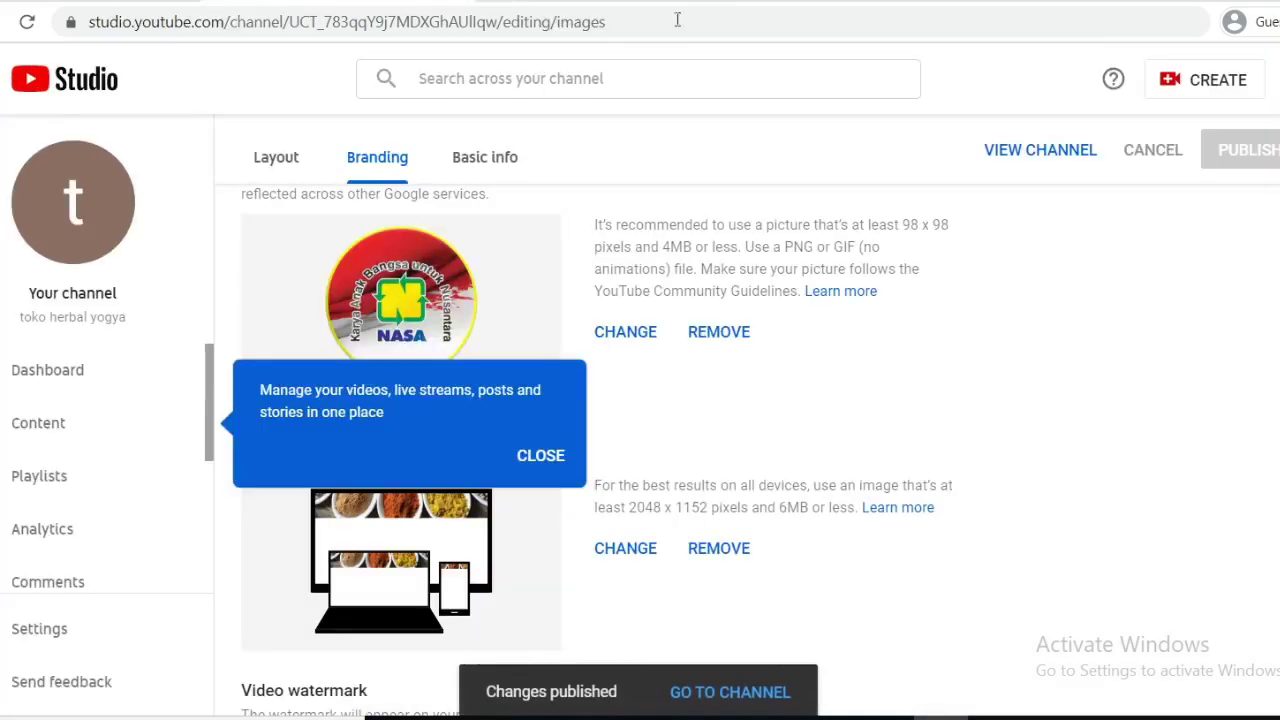
left_click(1036, 150)
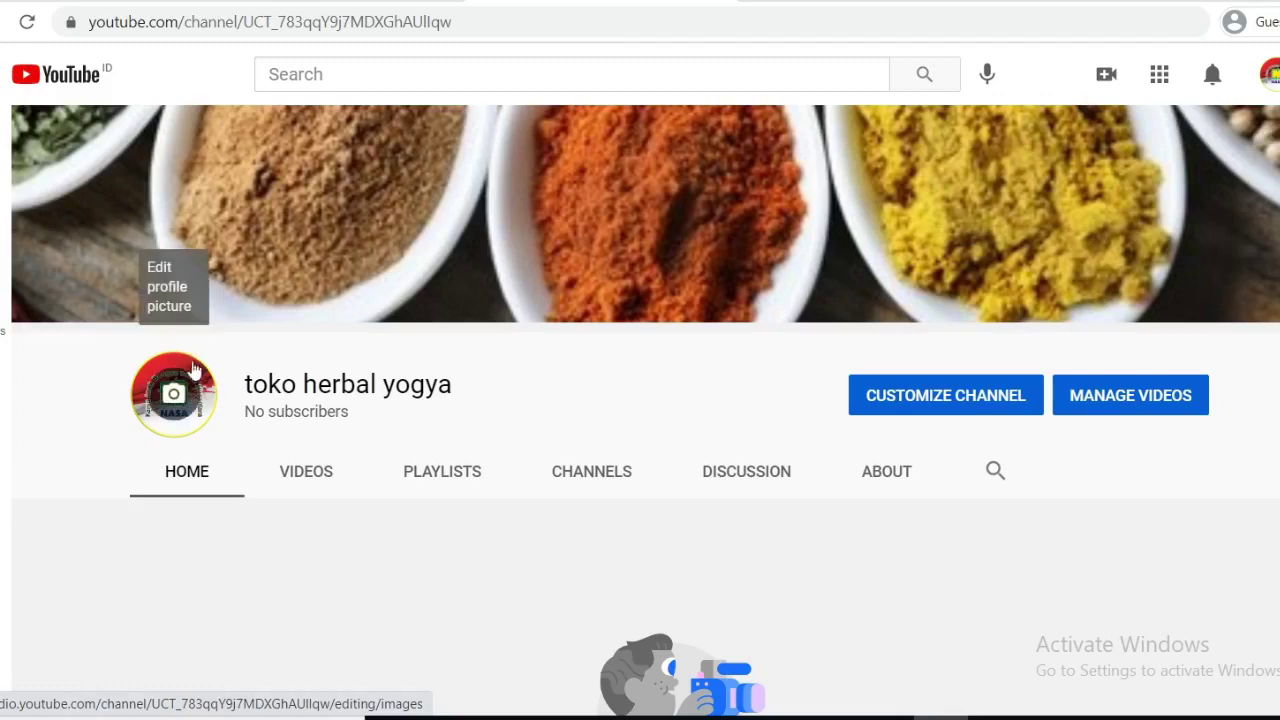
scroll(429, 426, "down", 3)
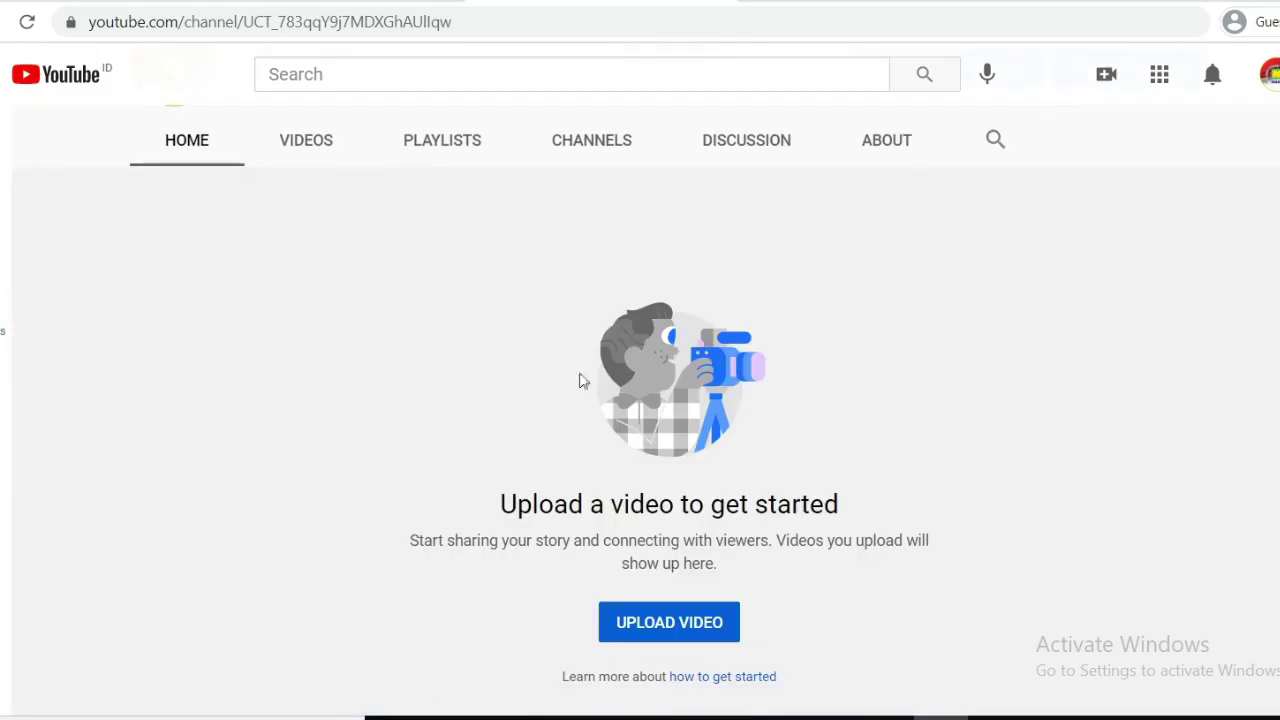
scroll(557, 411, "up", 3)
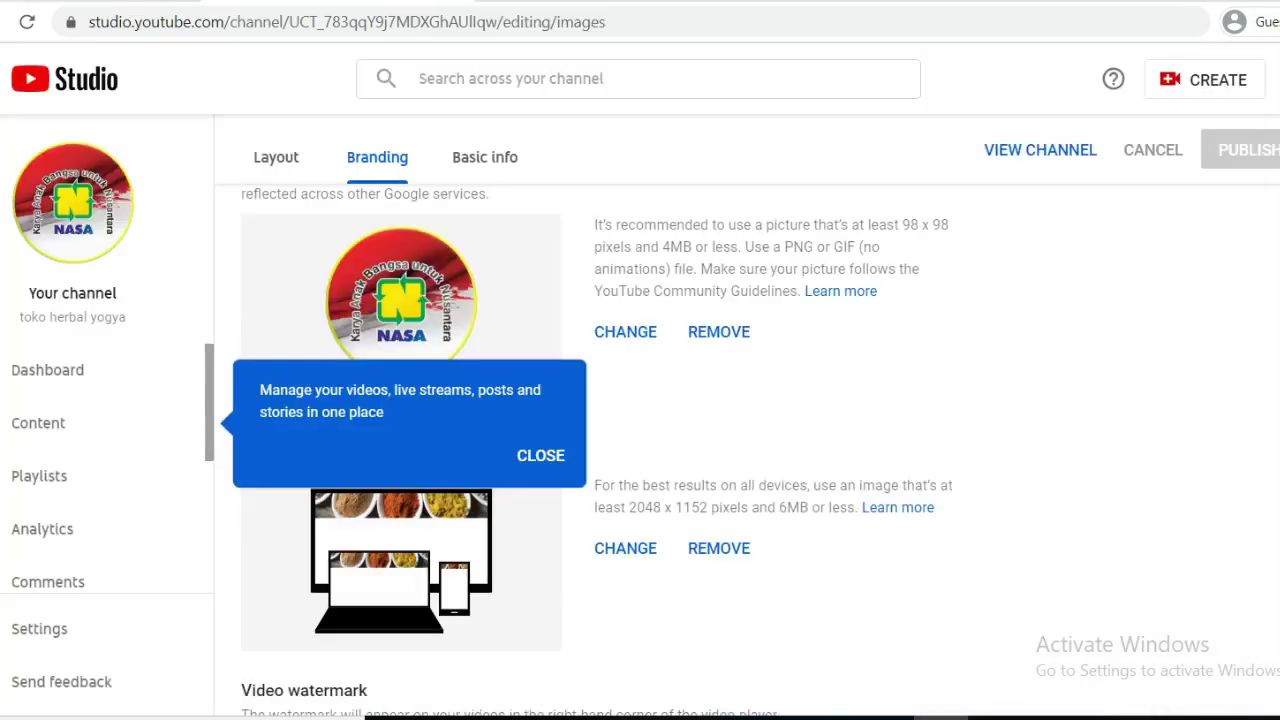
- Open the channel's basic info in channel customization and dismiss the content management tip
left_click(468, 157)
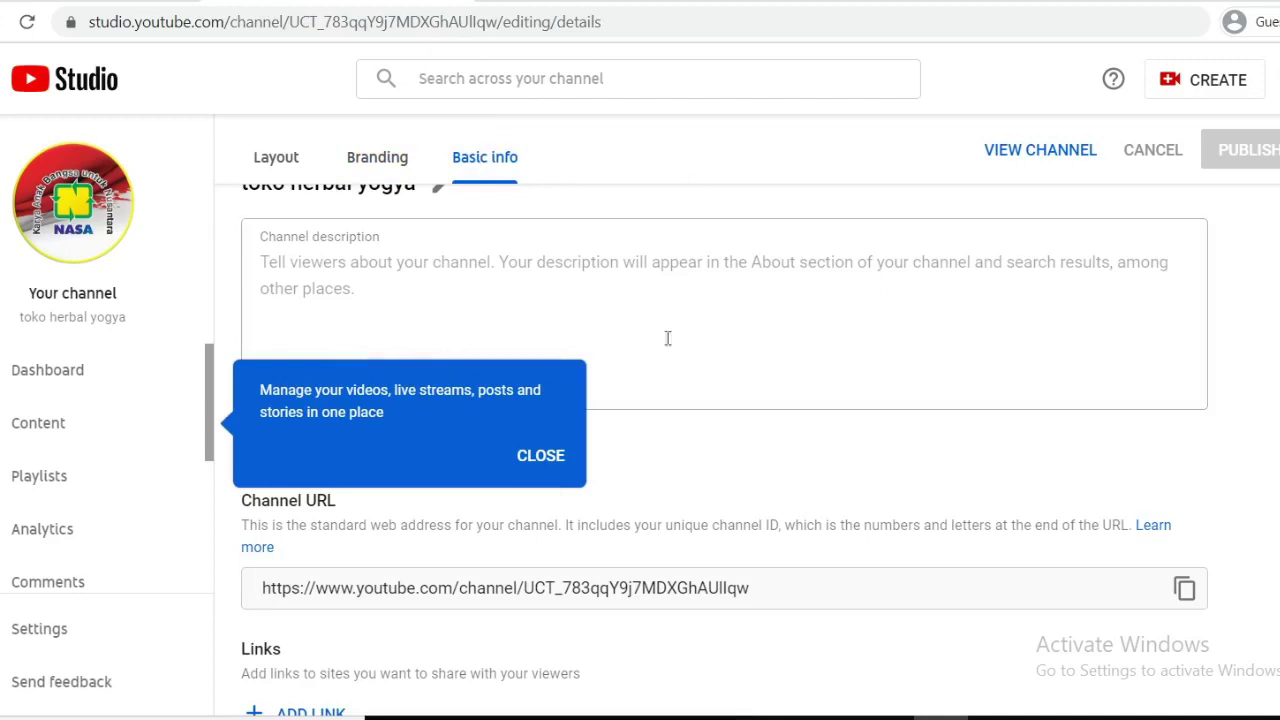
left_click(549, 447)
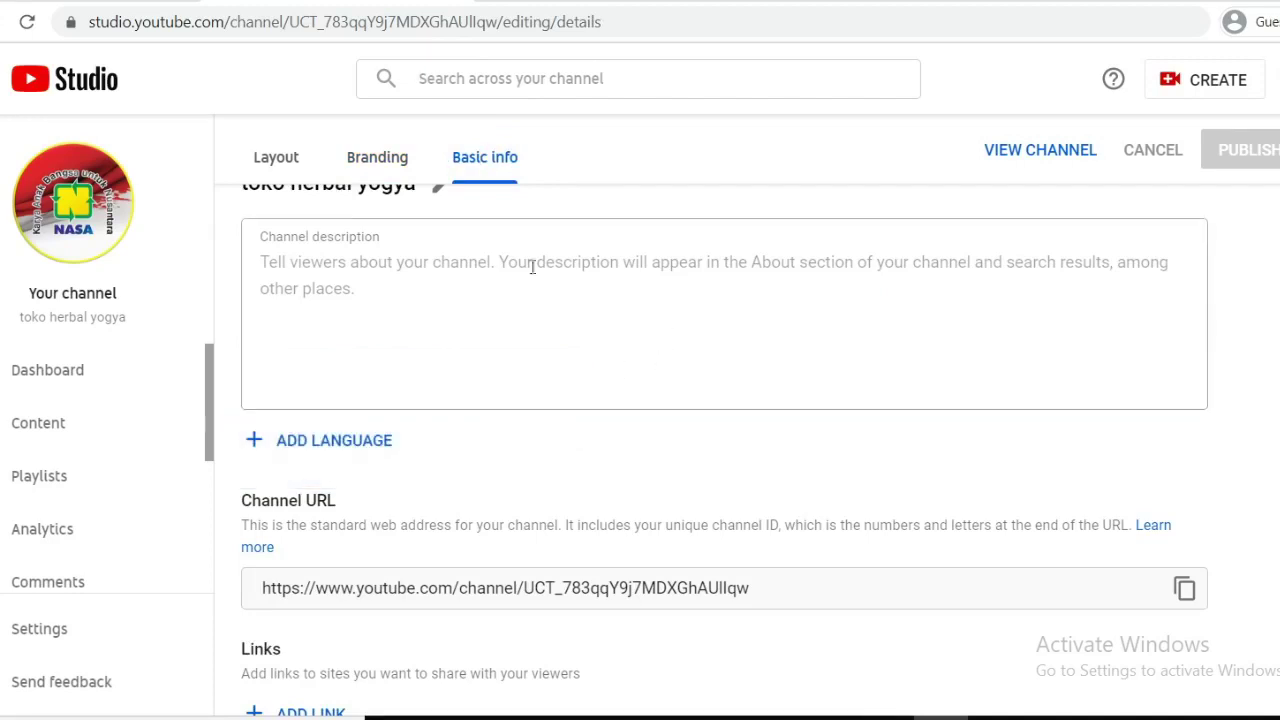
scroll(515, 375, "up", 2)
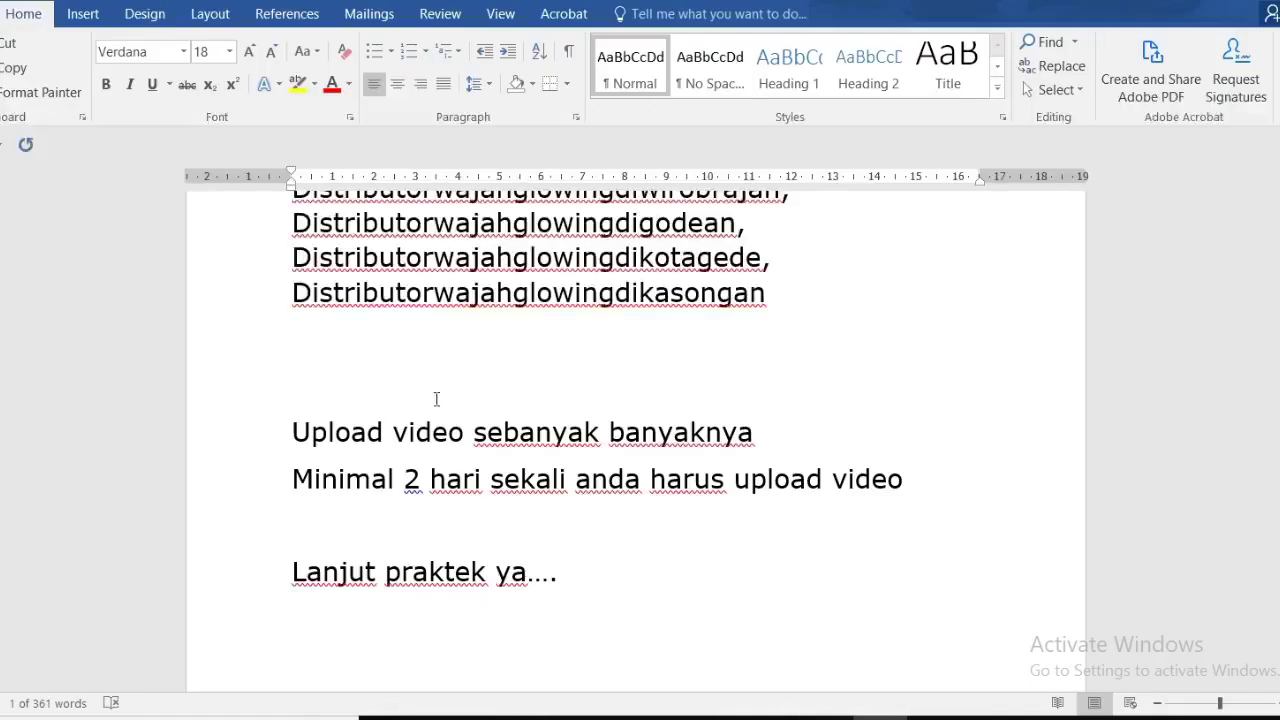
- In the Word document, copy the "Diskripsi channel" paragraph from "Kami agen,distributor resmi pt nasa" through "macam penyakit", without the trailing dots
scroll(440, 395, "up", 5)
scroll(462, 392, "up", 15)
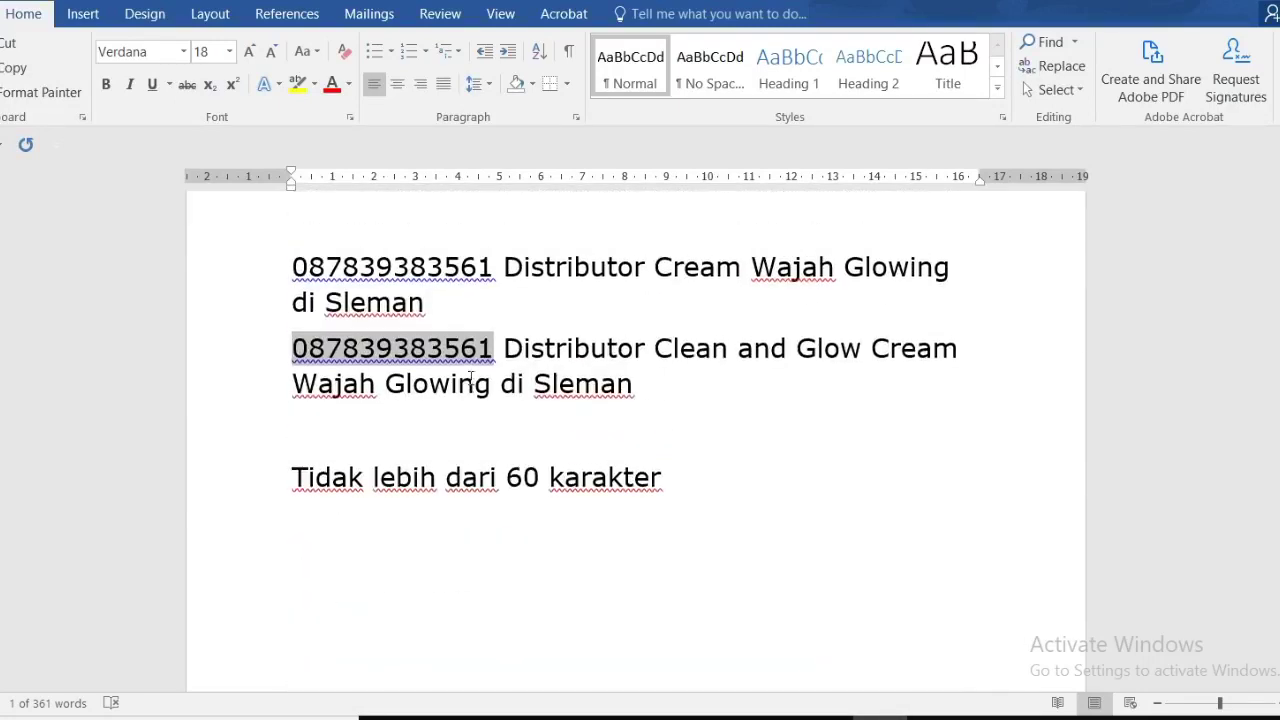
scroll(429, 380, "up", 15)
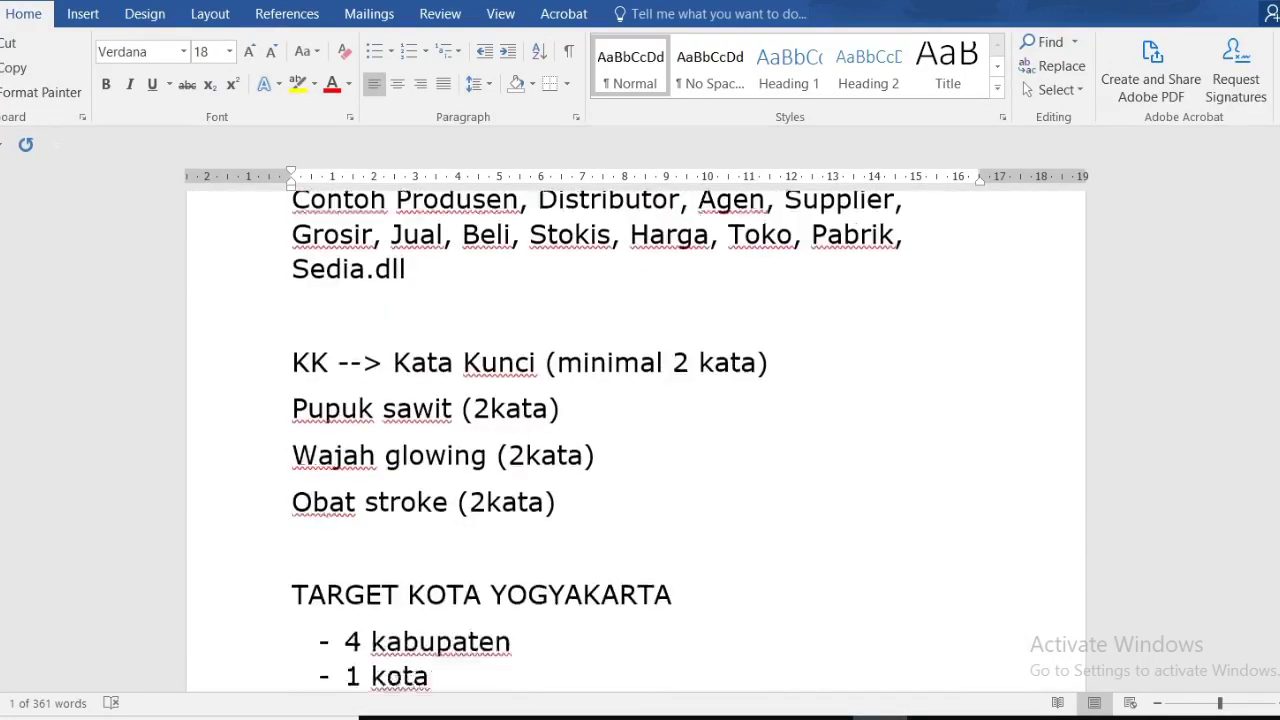
scroll(636, 440, "up", 5)
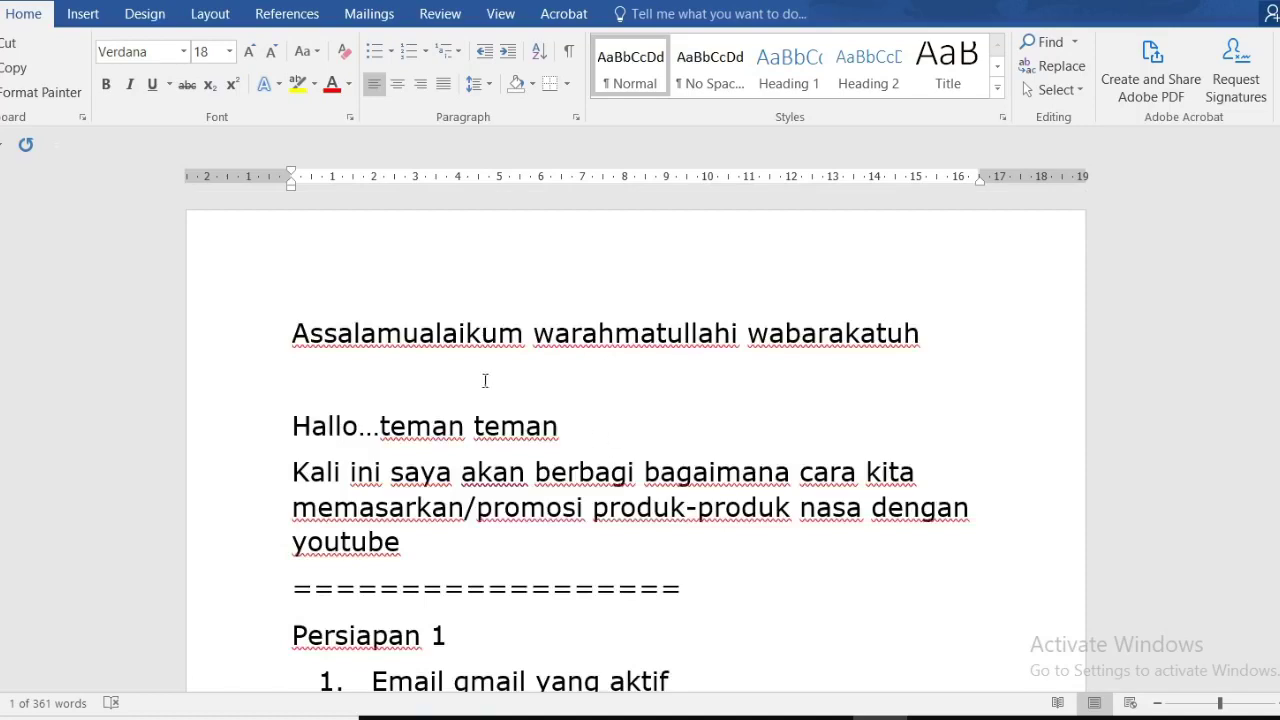
scroll(485, 381, "down", 15)
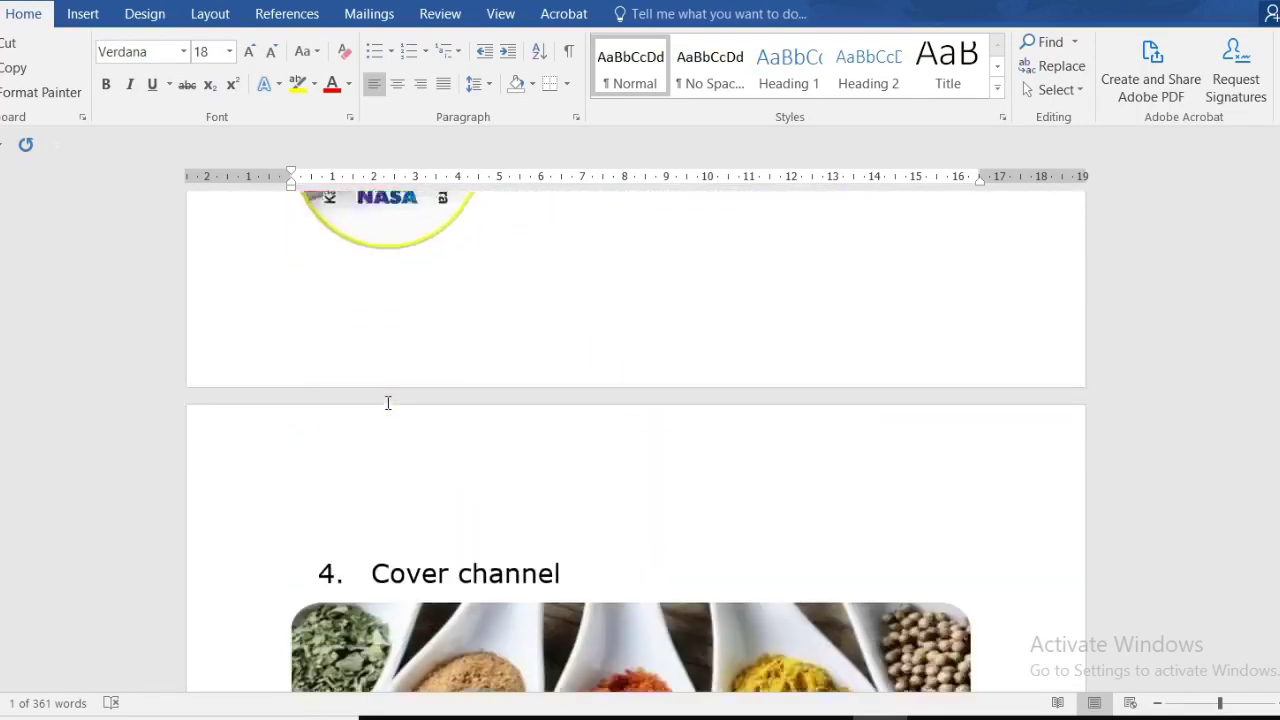
scroll(388, 402, "down", 8)
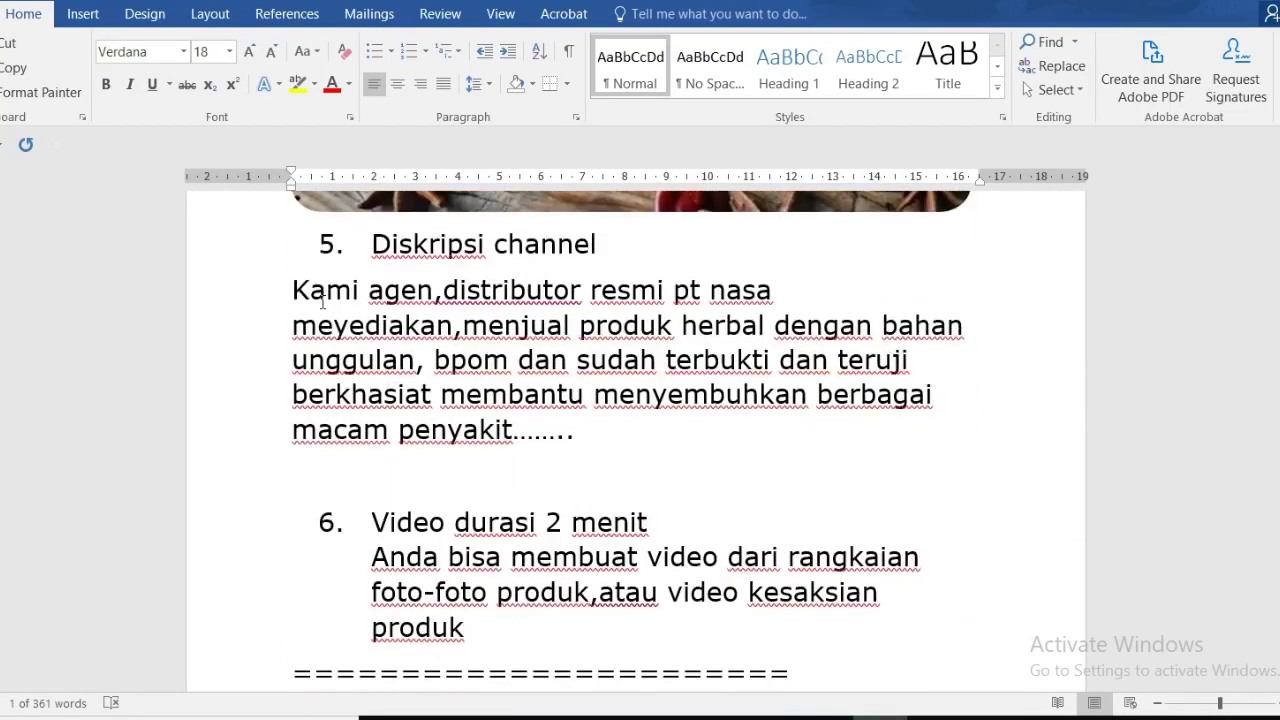
left_click_drag(295, 291, 516, 422)
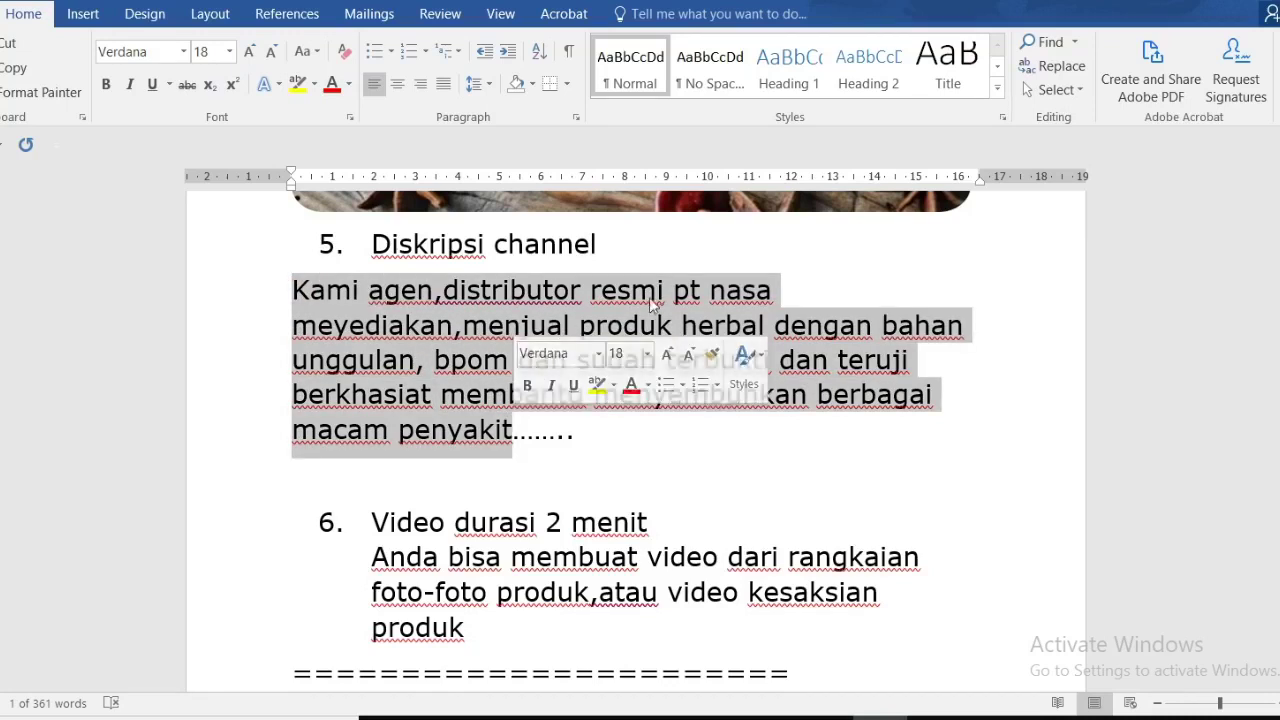
left_click(541, 308)
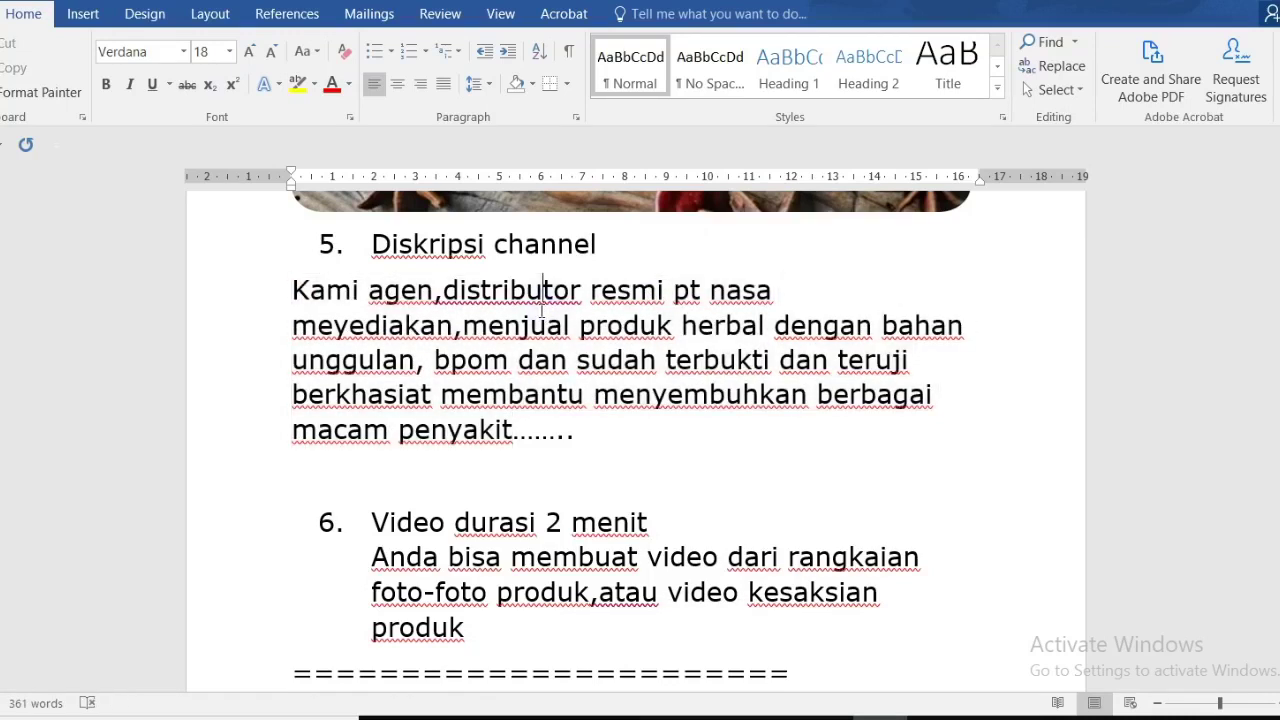
left_click_drag(293, 290, 519, 428)
key("ctrl+c")
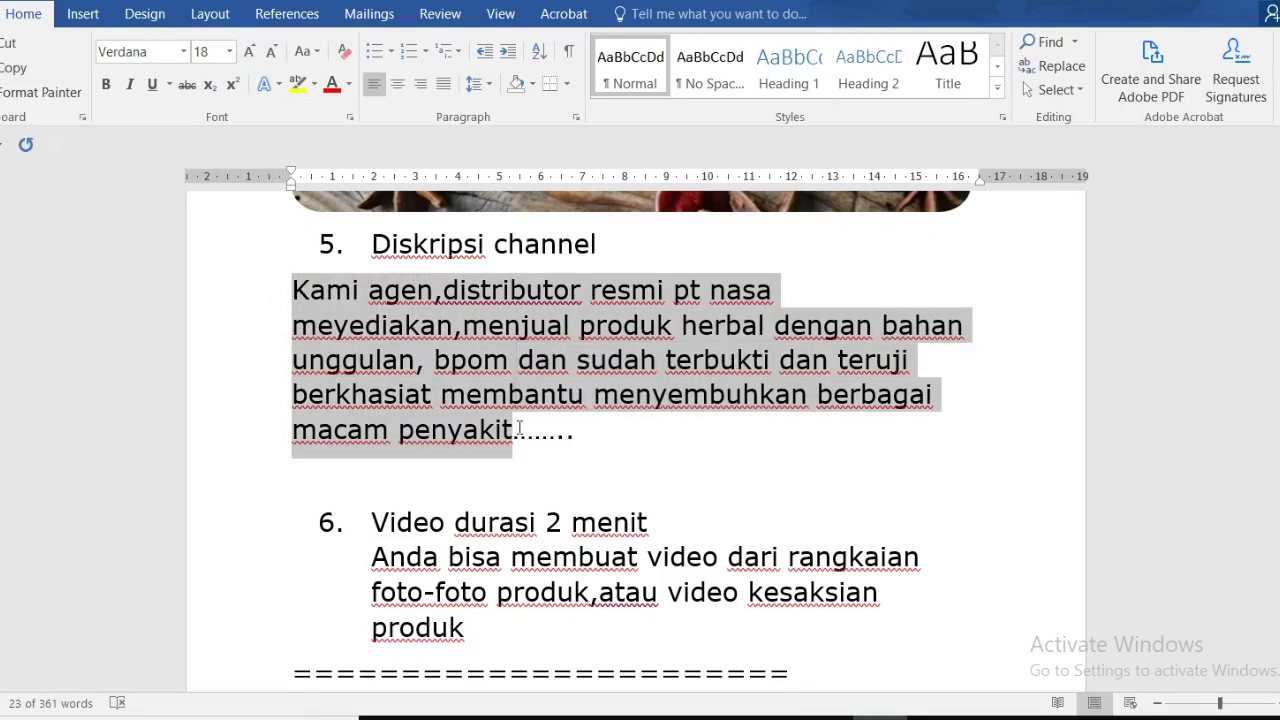
- Back in YouTube Studio, paste the copied paragraph as the channel description and publish the change
key("alt+Tab")
left_click(416, 401)
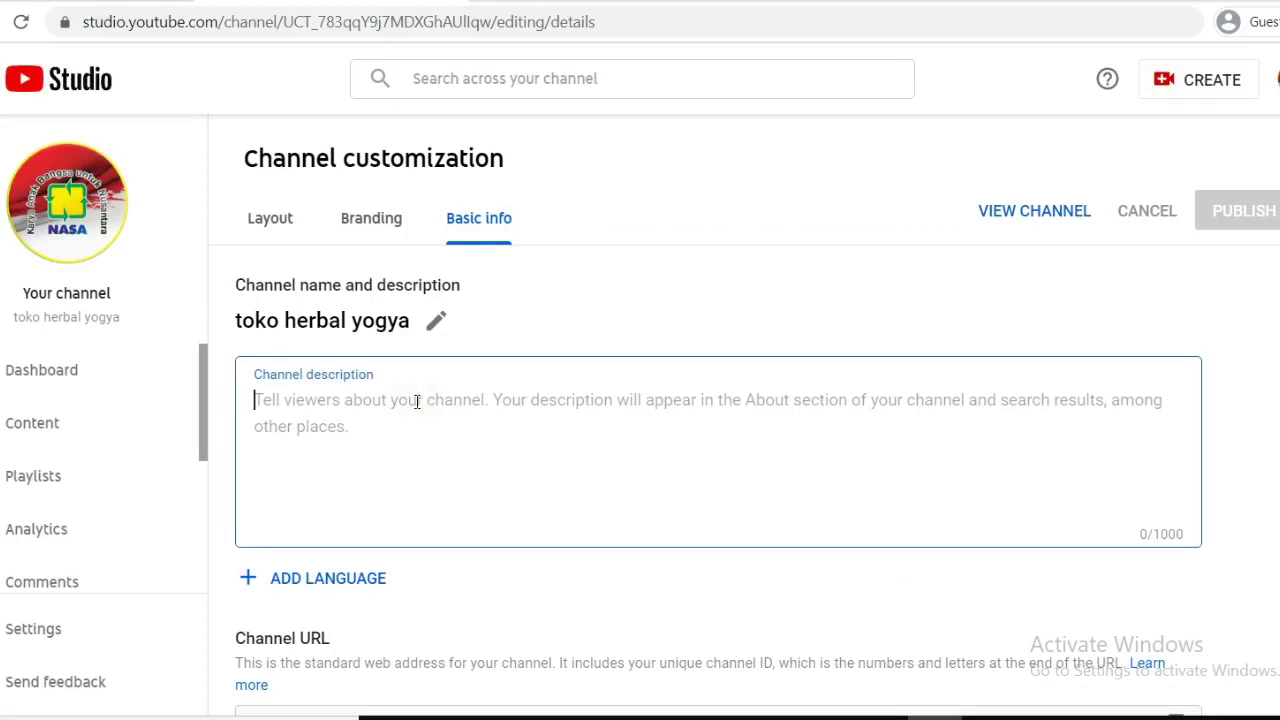
key("ctrl+v")
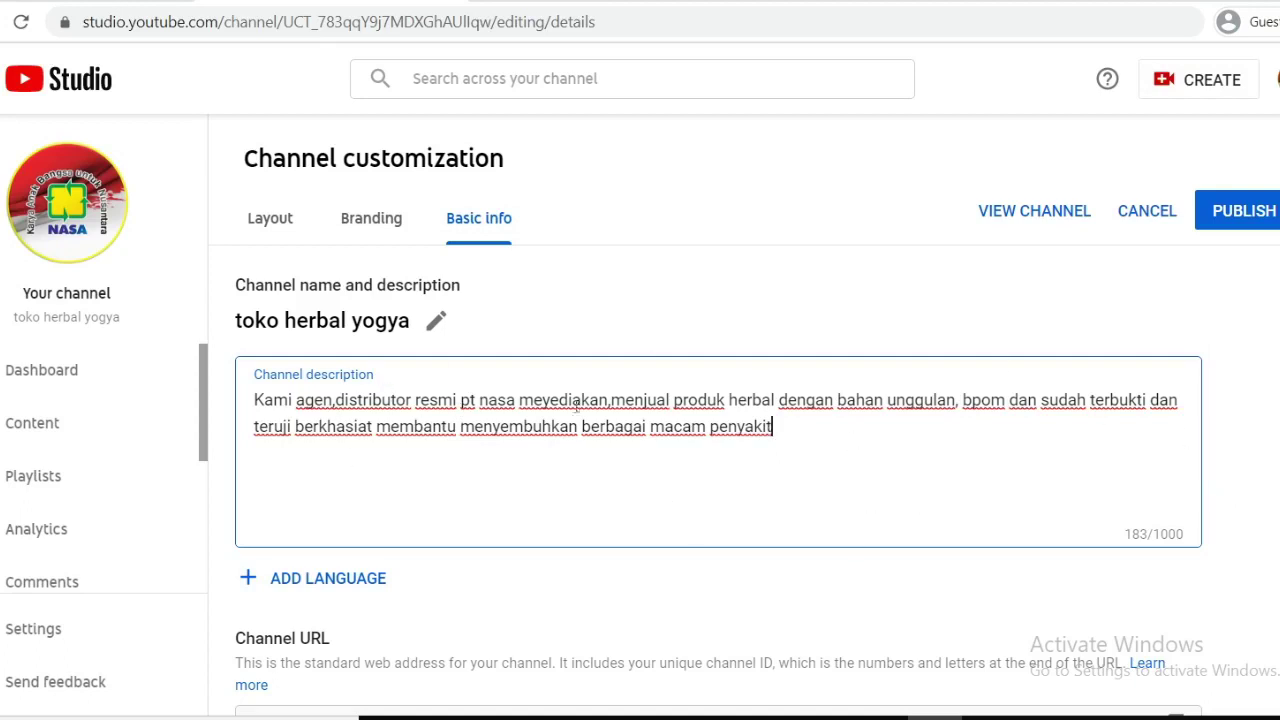
left_click(1240, 211)
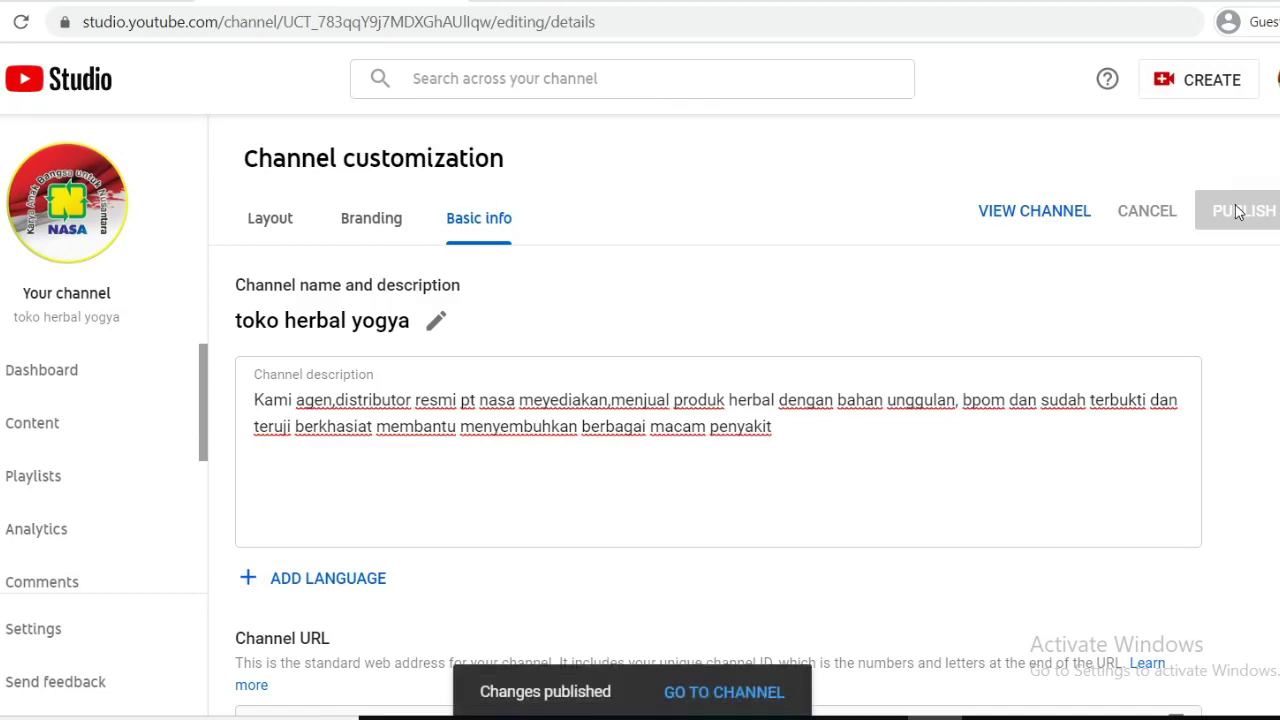
- View the toko herbal yogya channel's public page after publishing the description
left_click(724, 692)
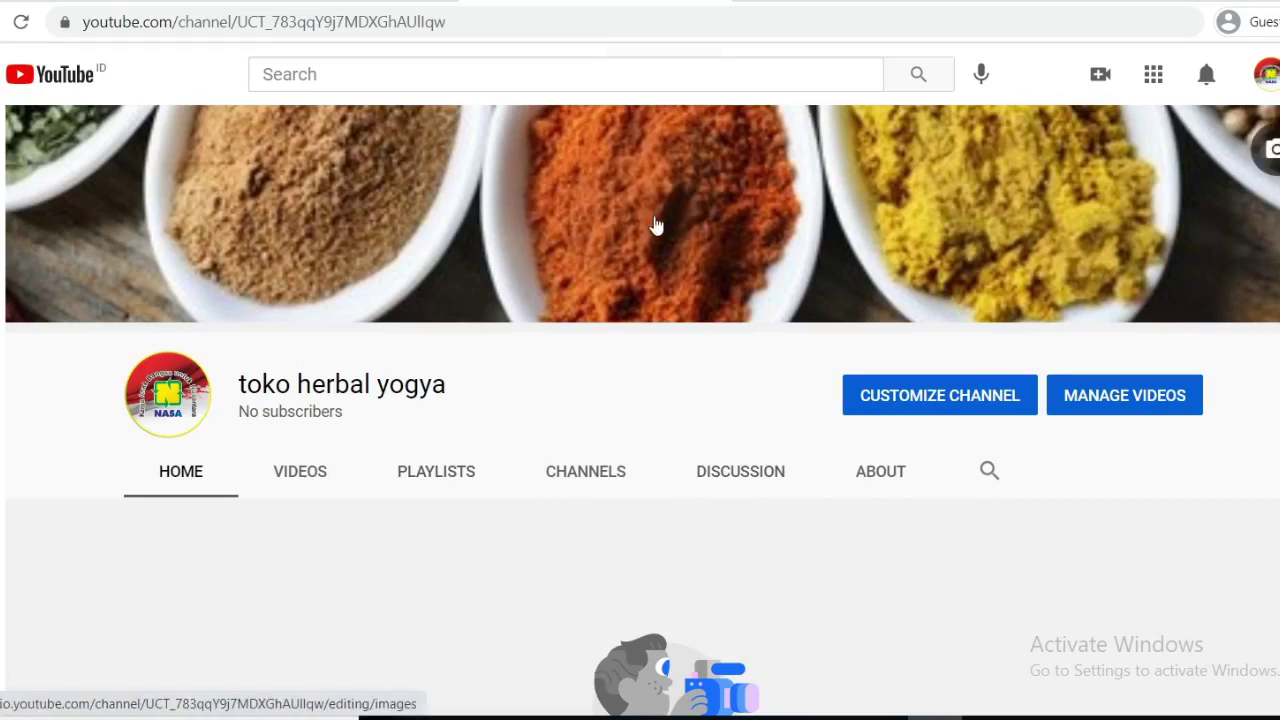
scroll(645, 300, "down", 3)
scroll(634, 391, "up", 3)
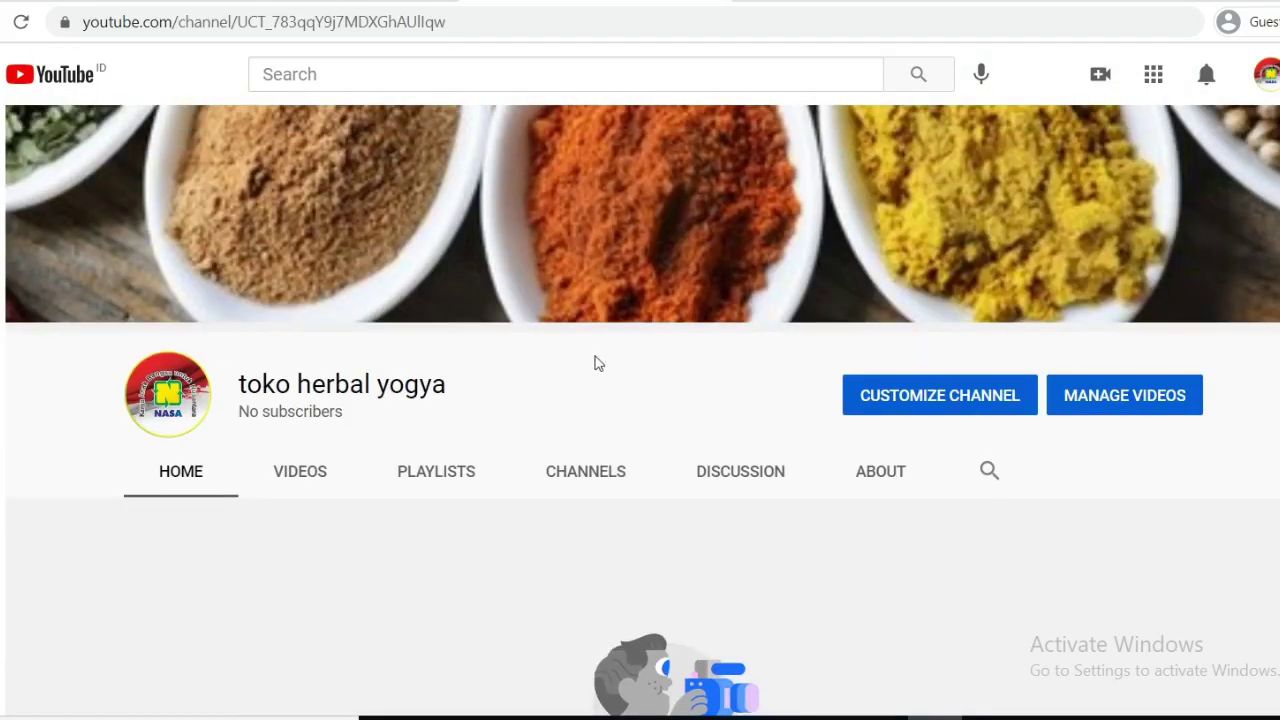
scroll(595, 363, "down", 3)
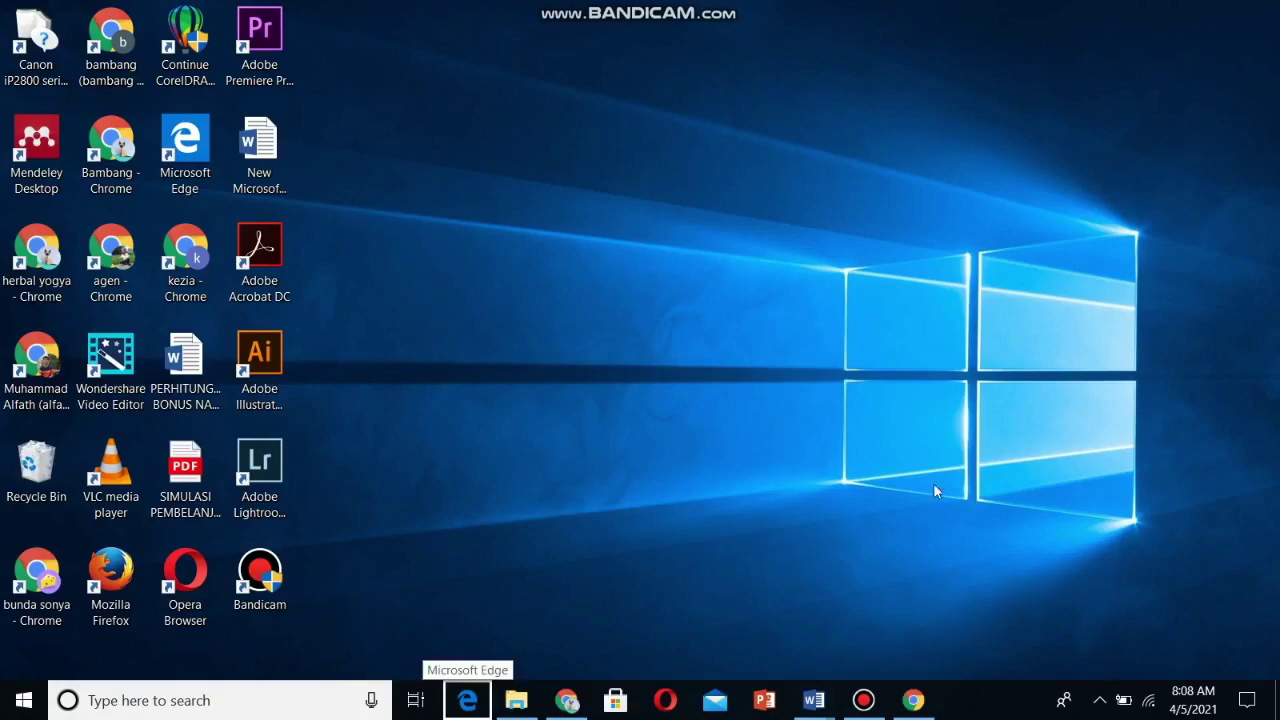
- Switch to the Word document Document5 and review the prepared video title, description and tags
mouse_move(814, 698)
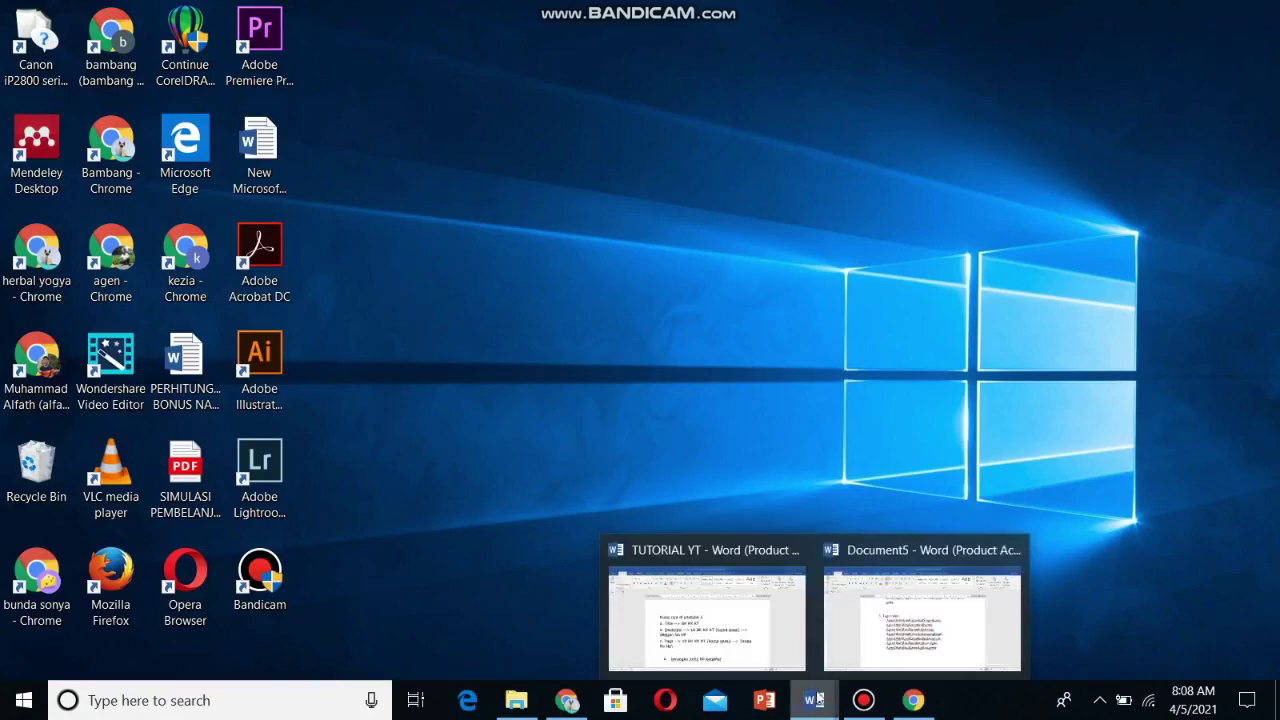
left_click(878, 615)
scroll(510, 423, "up", 5)
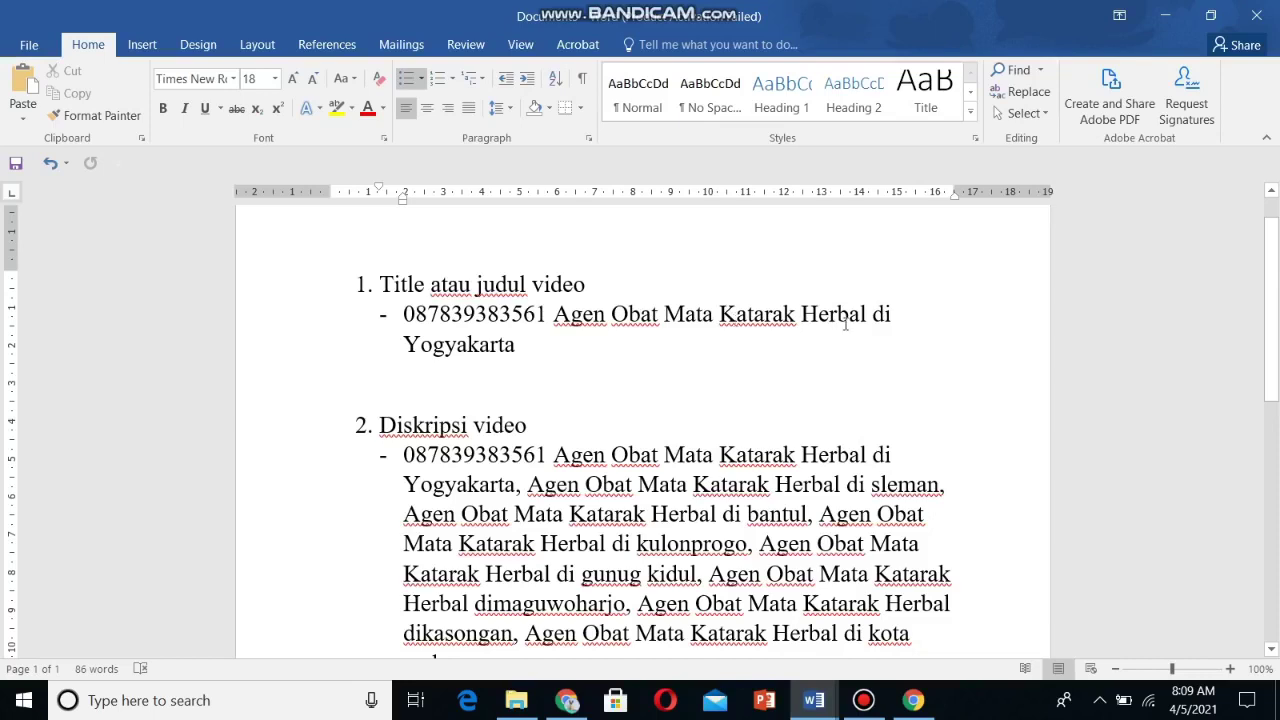
scroll(419, 342, "down", 3)
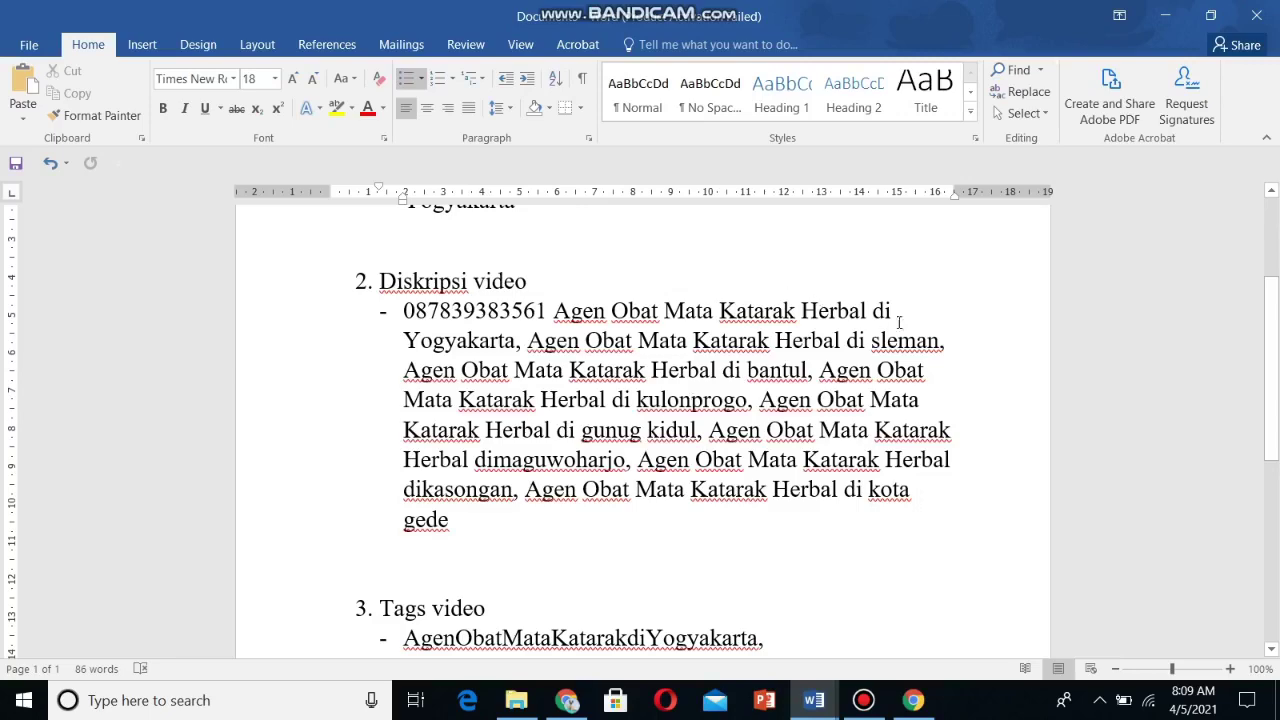
scroll(675, 391, "down", 3)
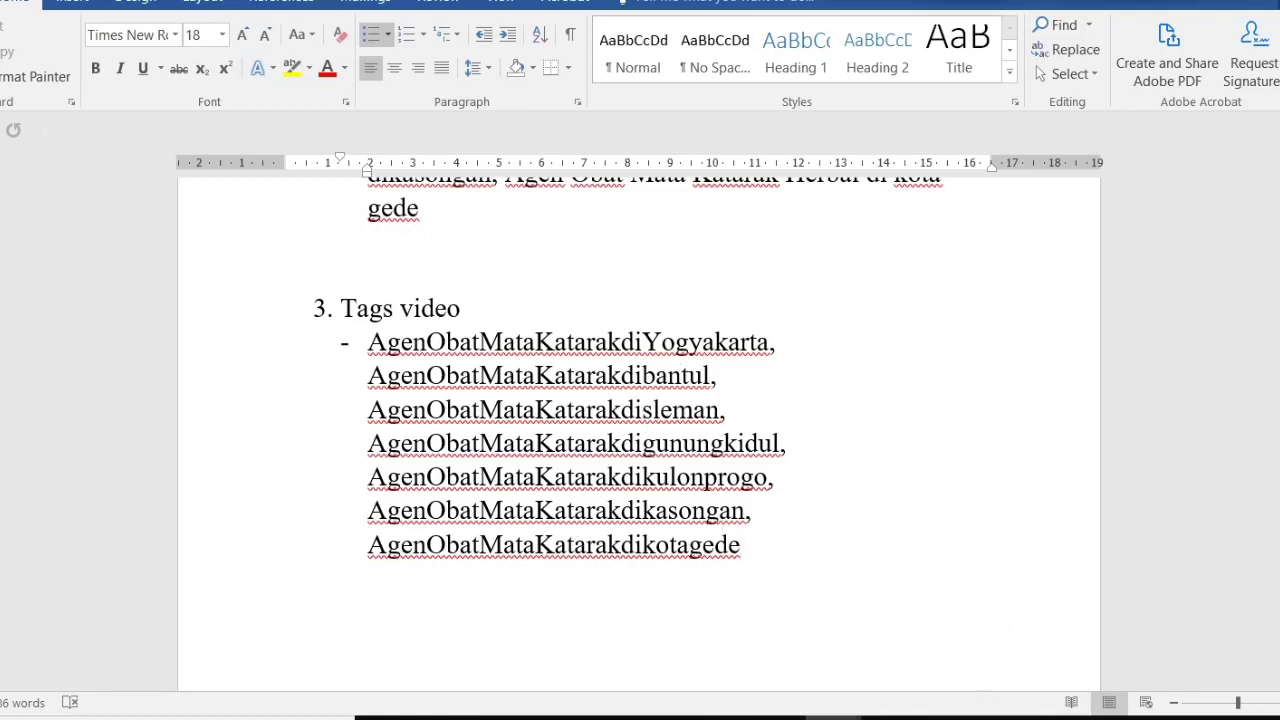
- Return to YouTube in the browser and switch the active channel to RUMAH HERBAL YOGYA through the account settings
key("alt+Tab")
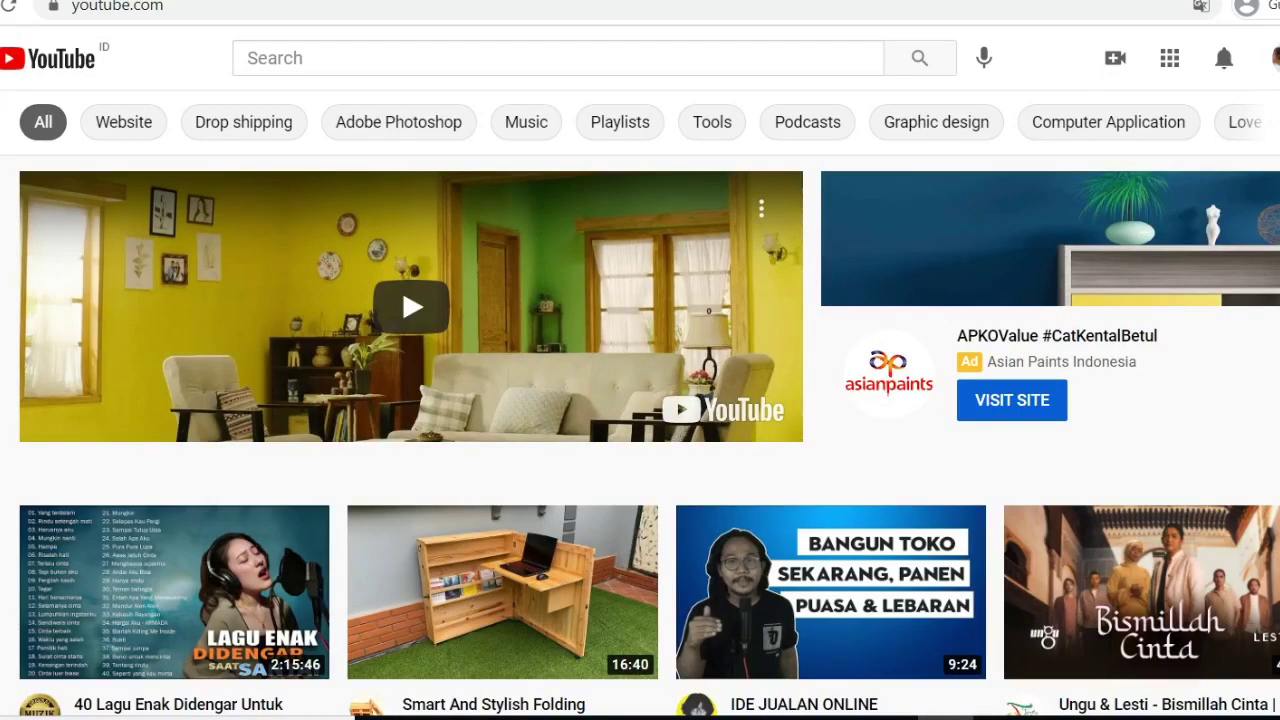
left_click(1275, 58)
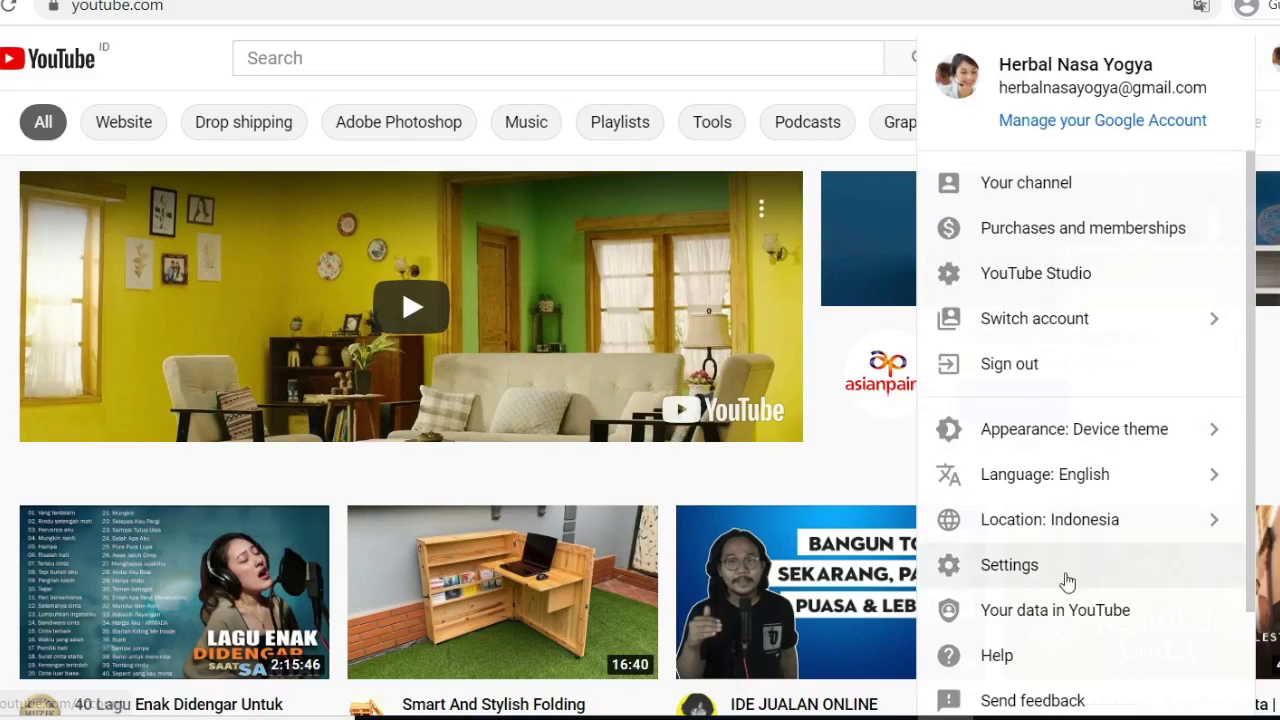
left_click(1066, 582)
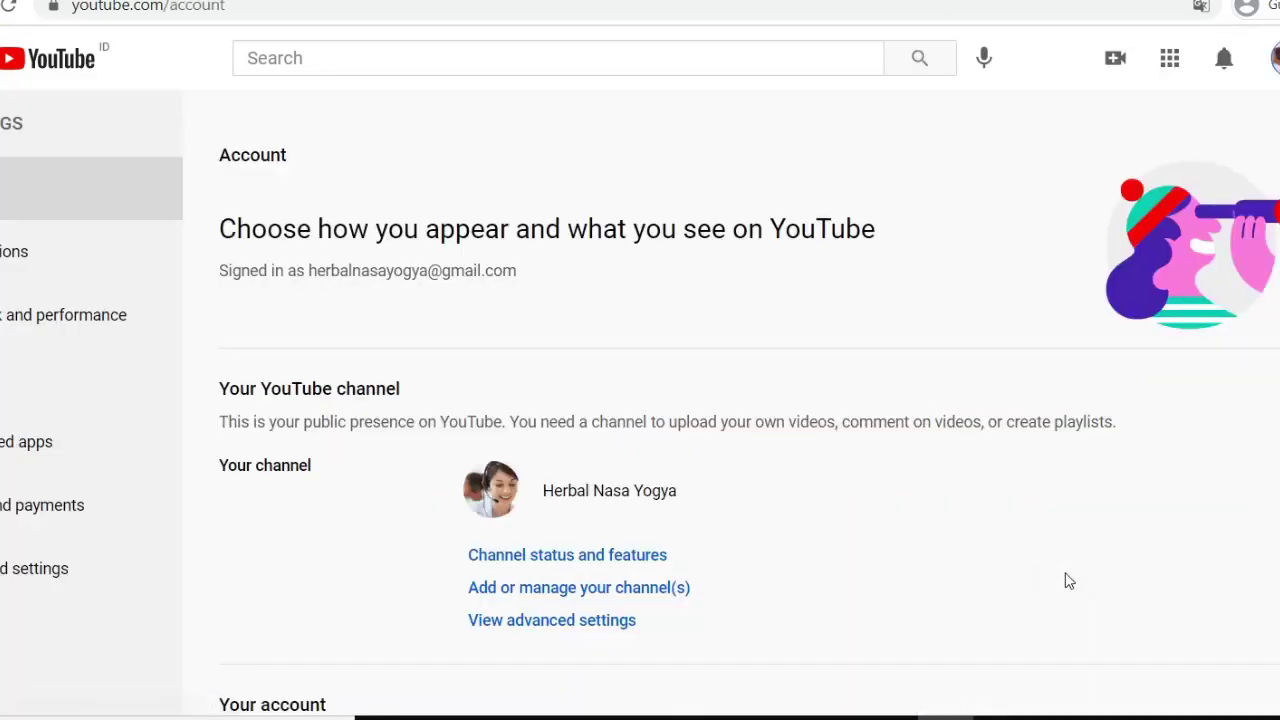
left_click(640, 590)
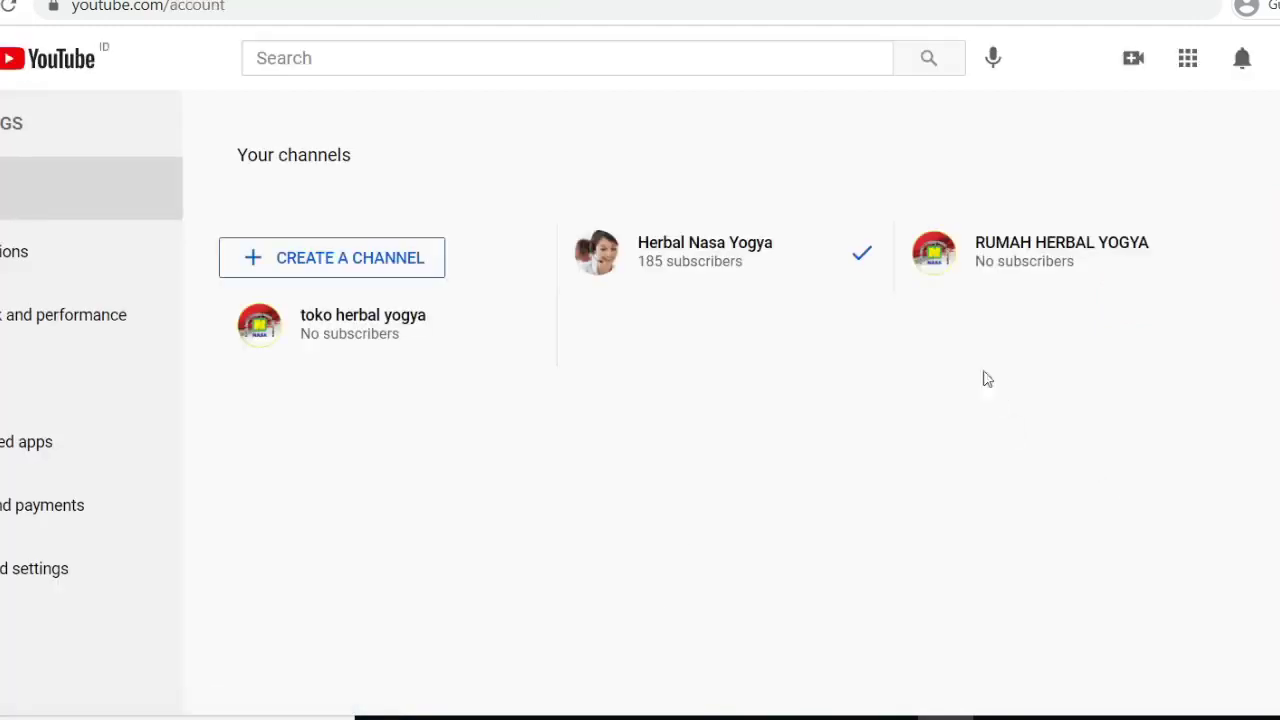
left_click(1043, 258)
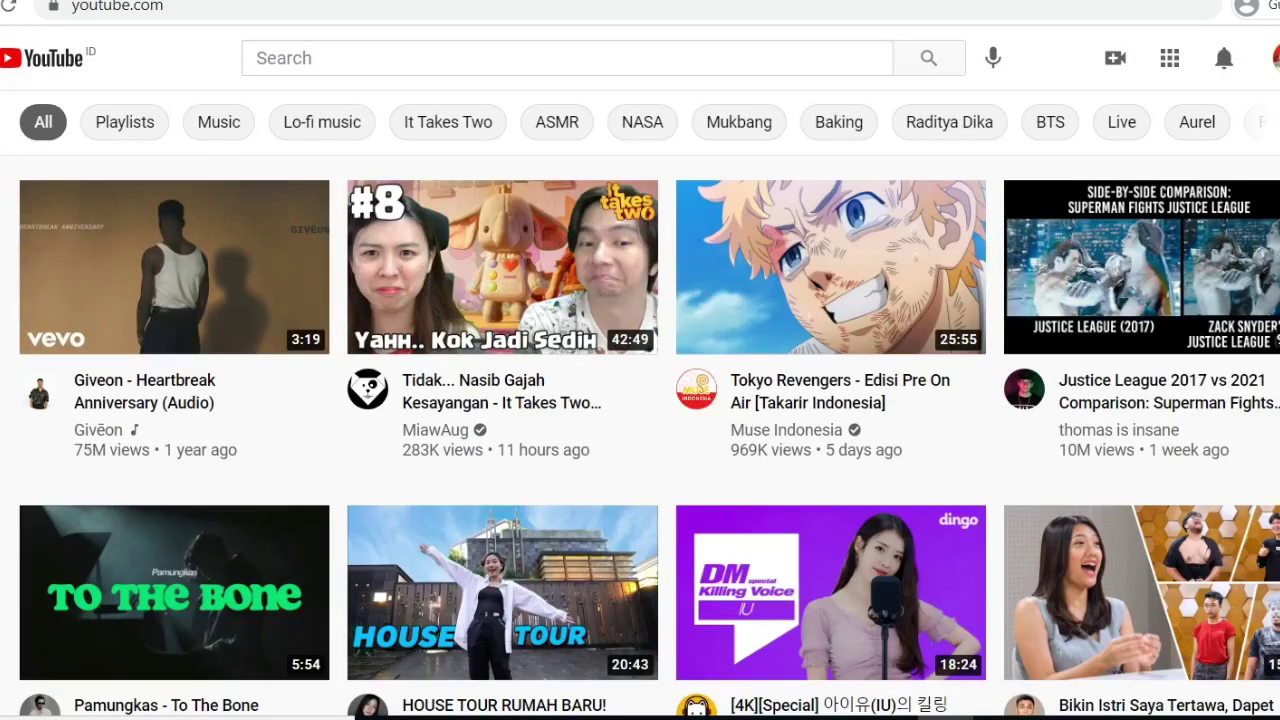
- Start a video upload and choose the file "obat mata katarak herbal" from its folder on Local Disk (D:)
left_click(1116, 62)
left_click(1195, 112)
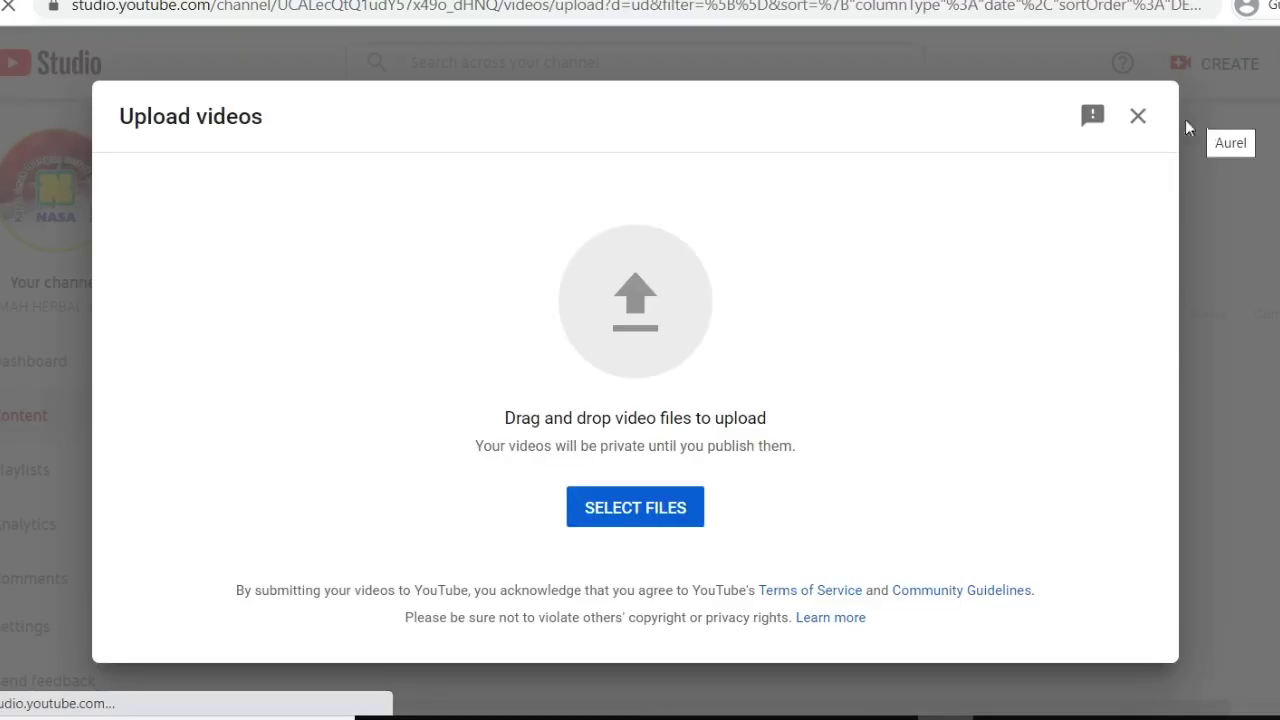
left_click(655, 510)
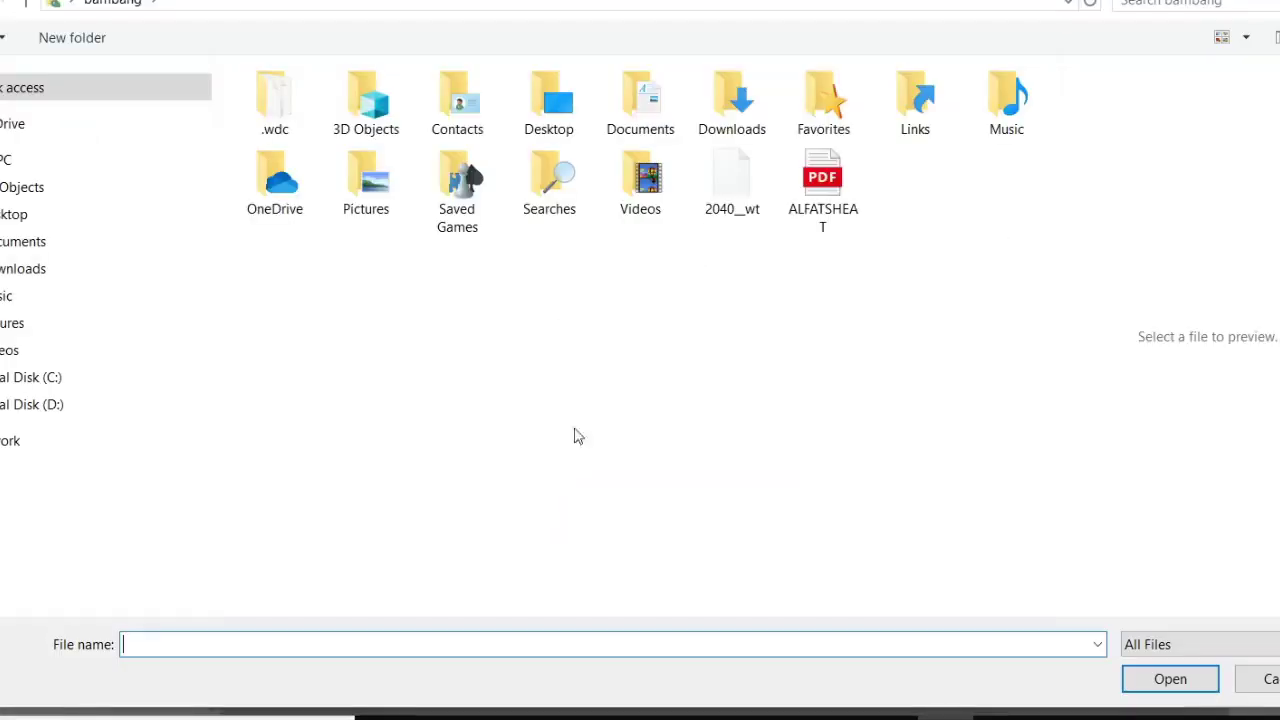
left_click(100, 406)
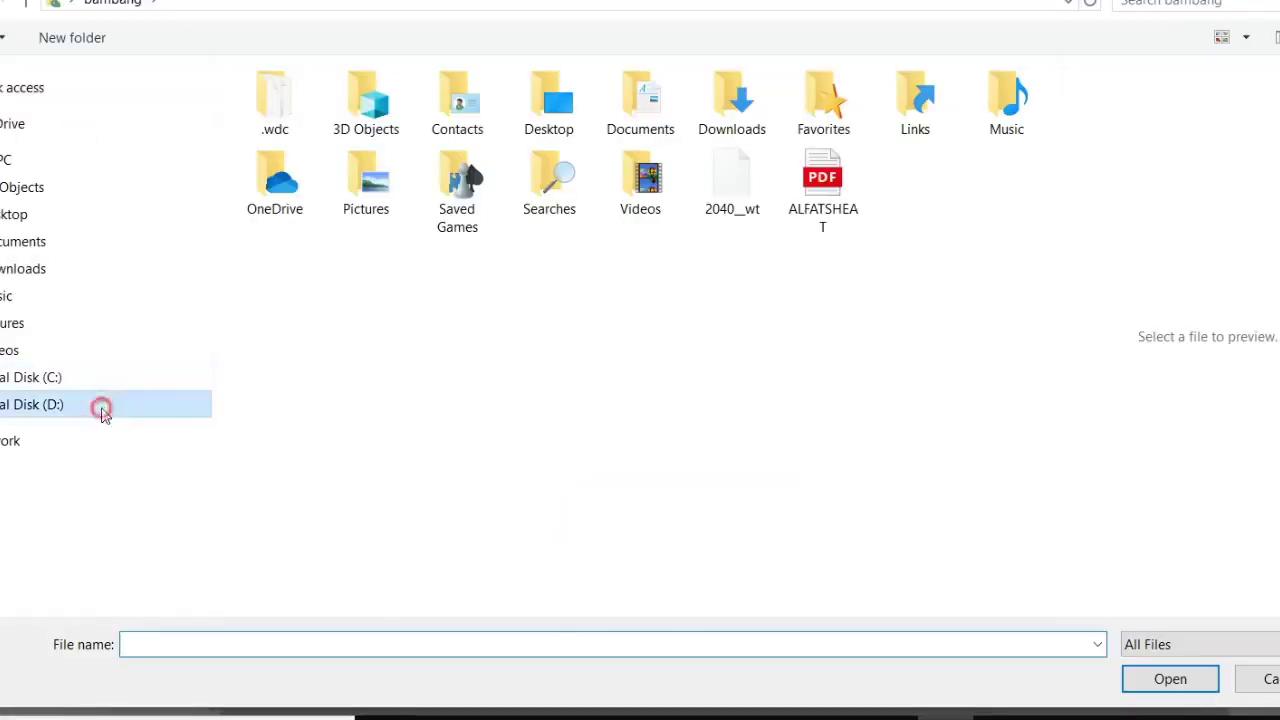
double_click(965, 165)
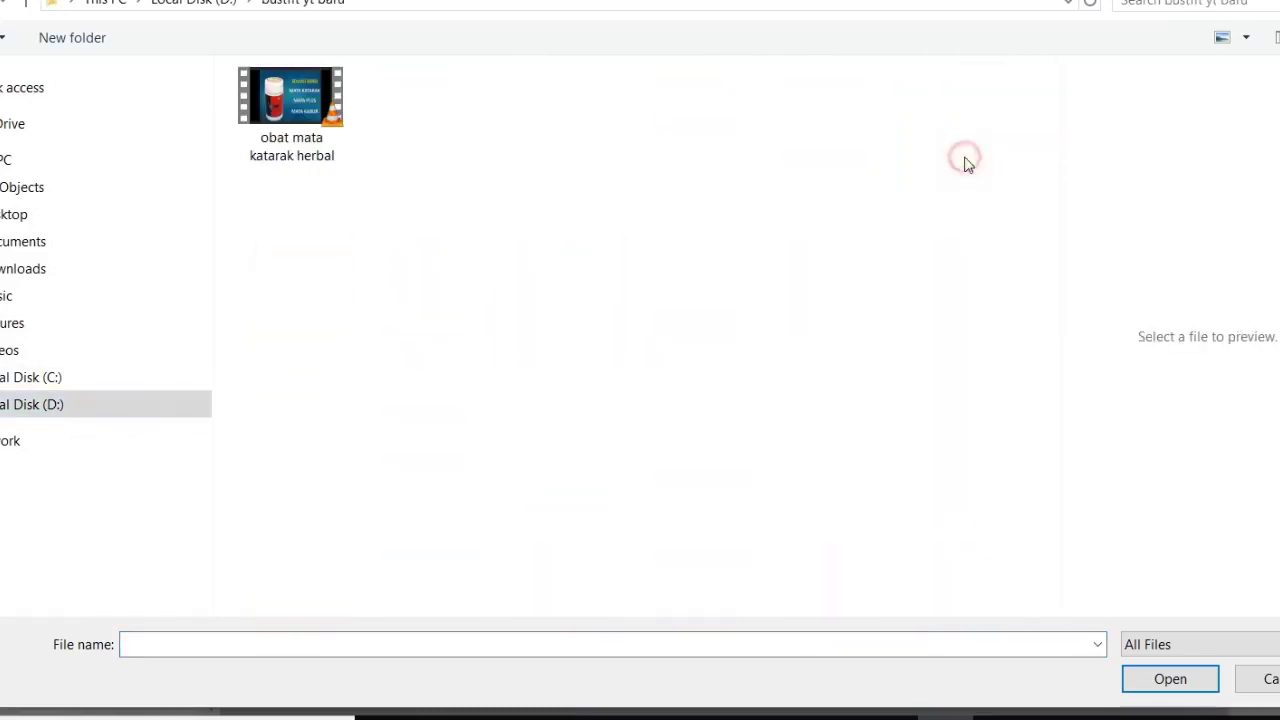
left_click(266, 157)
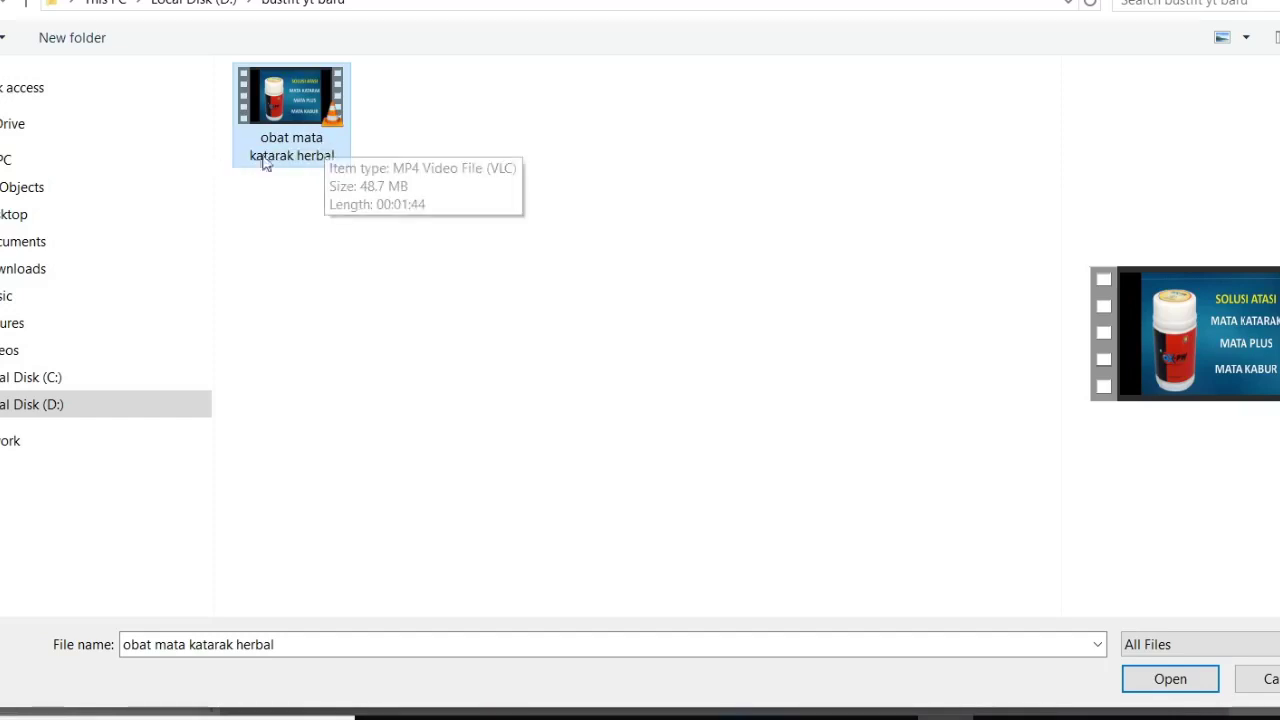
left_click(1179, 686)
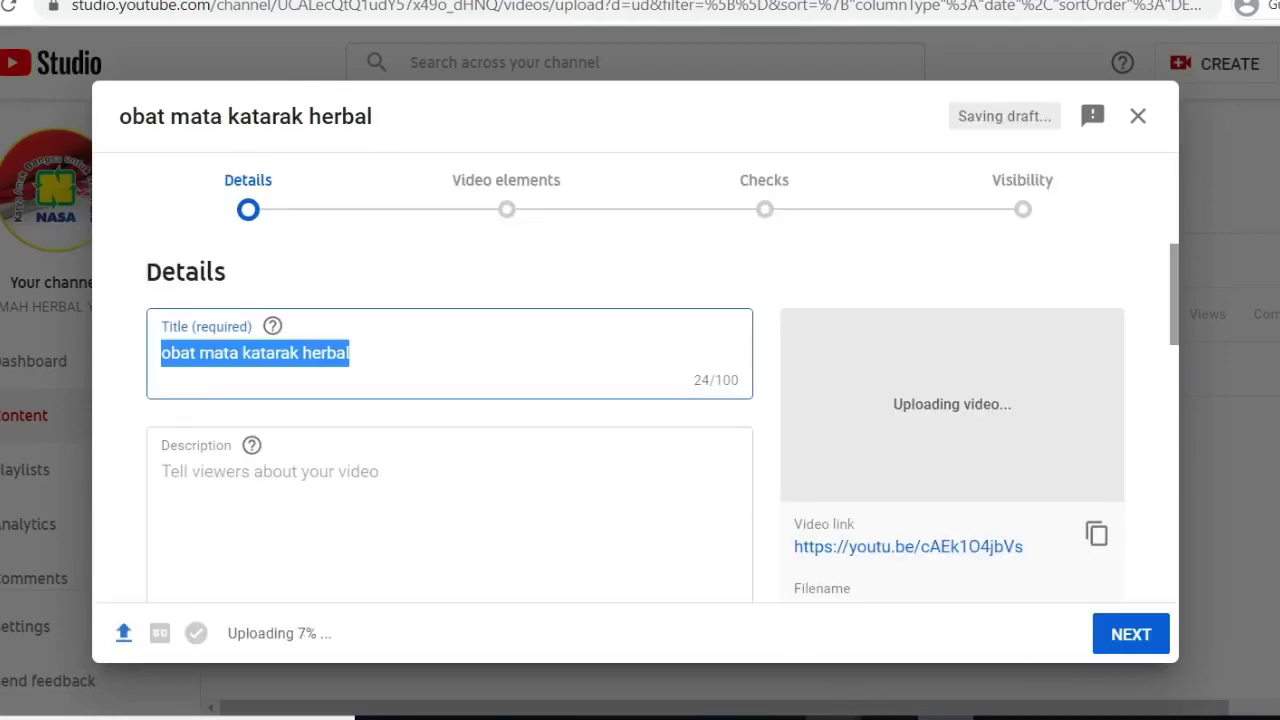
- Copy the prepared title, a phone number plus "Agen Obat Mata Katarak Herbal di Yogyakarta", from Word's Document5 and paste it over the video title in YouTube Studio
mouse_move(833, 717)
left_click(871, 680)
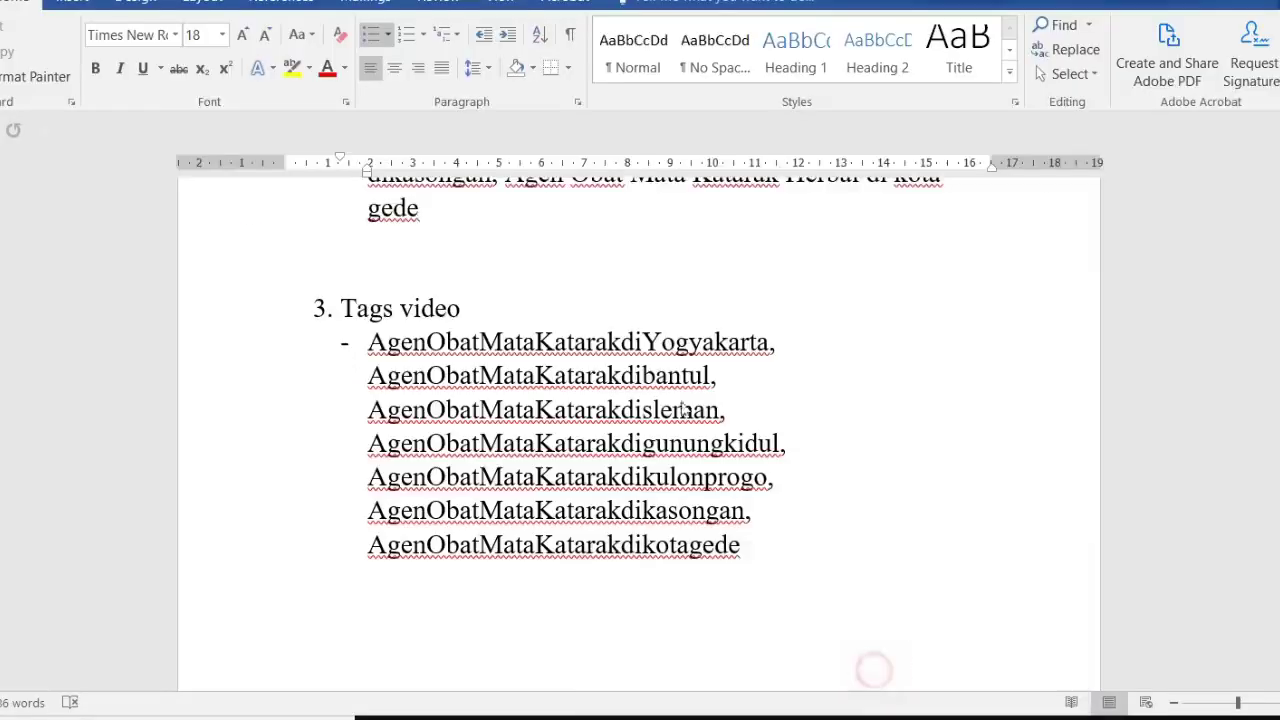
scroll(474, 270, "up", 5)
scroll(474, 270, "up", 1)
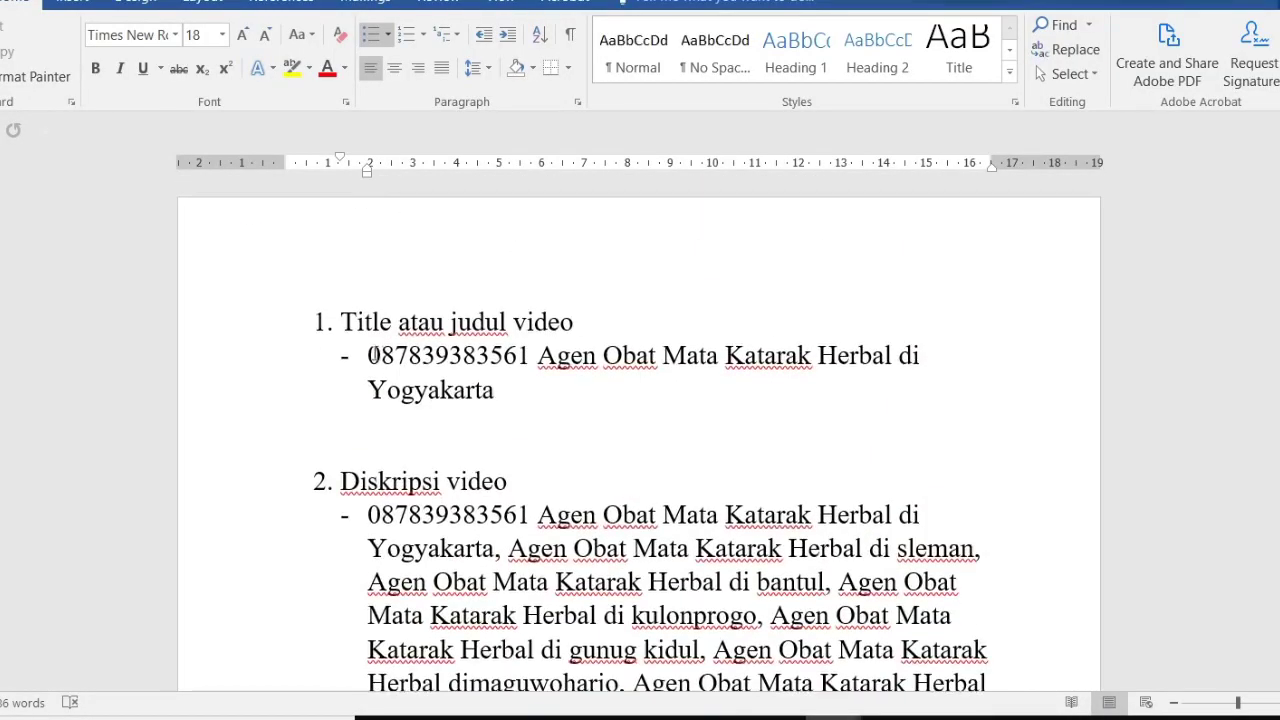
left_click_drag(369, 355, 495, 395)
key("ctrl+c")
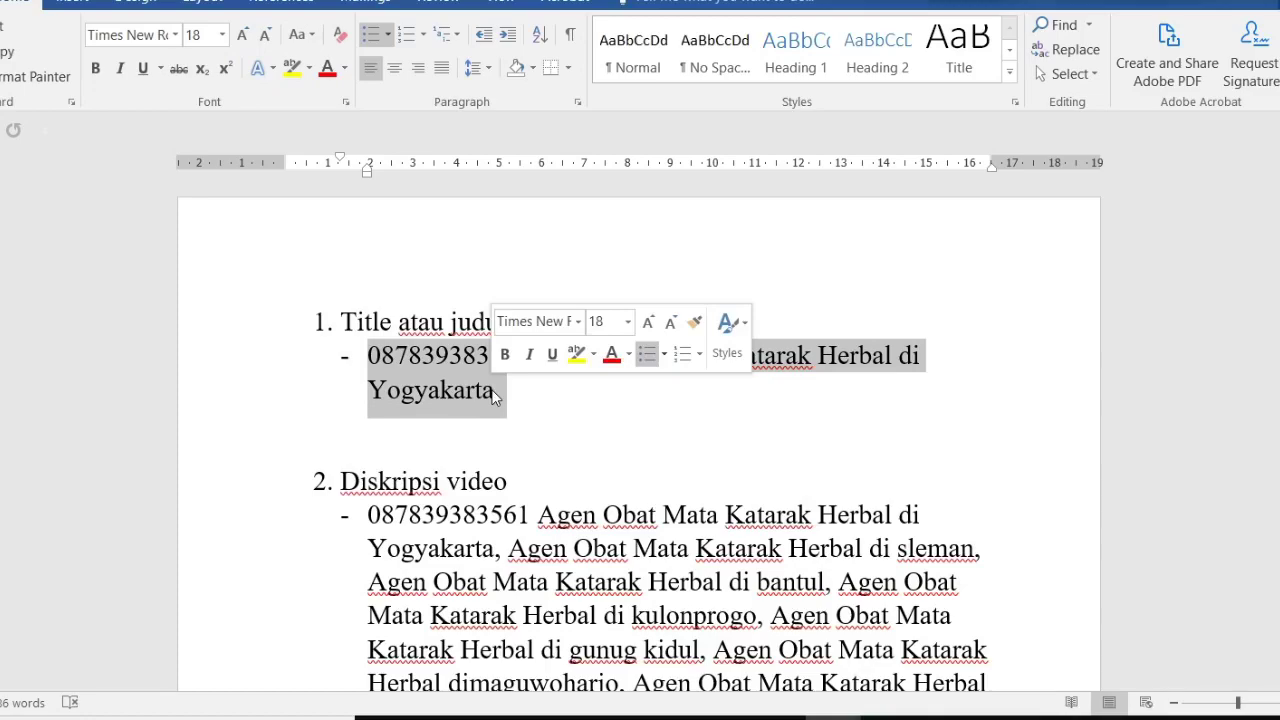
left_click(855, 686)
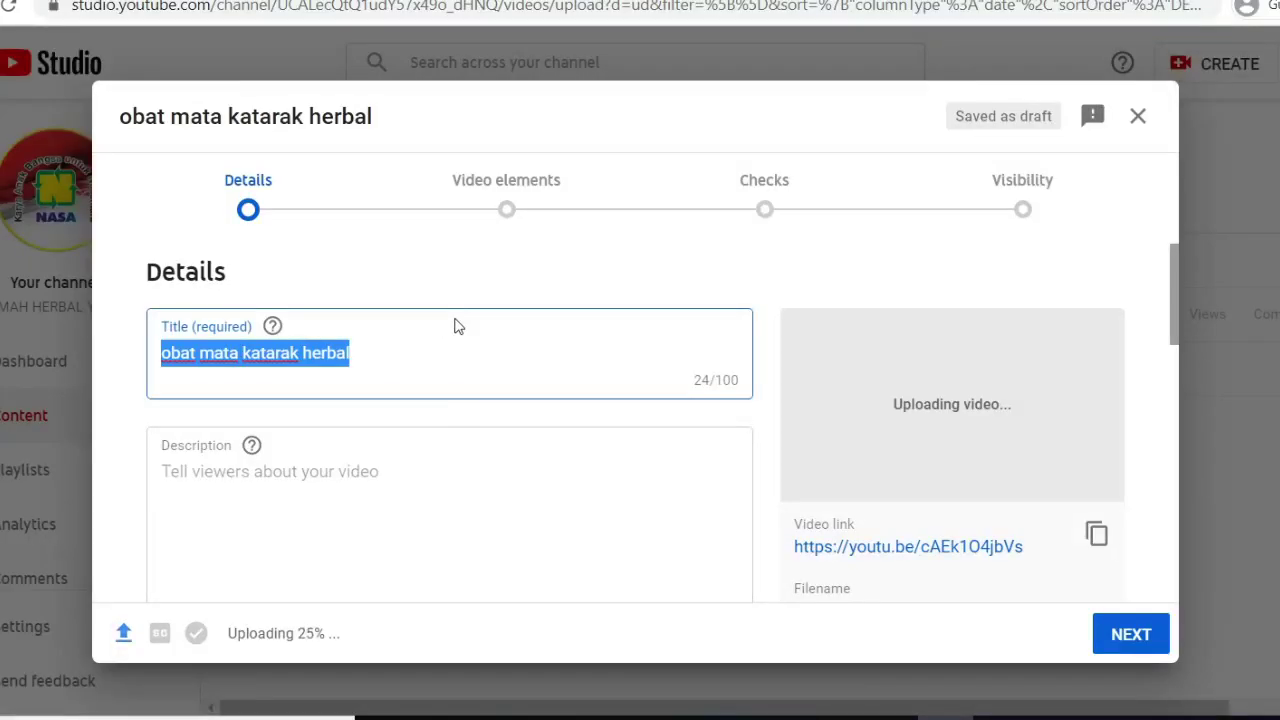
key("ctrl+v")
- Ready the video's Description field, switch to Document5 in Word and select the whole paragraph under "Diskripsi video"
left_click(285, 466)
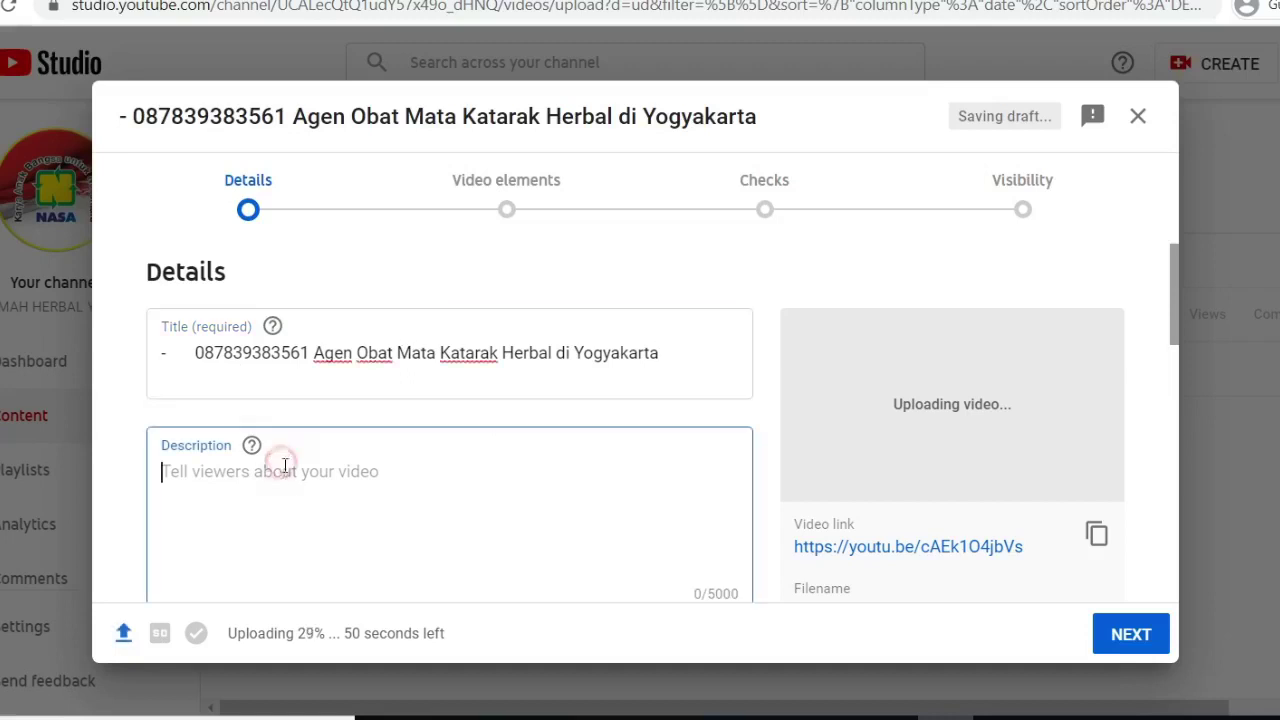
left_click(860, 717)
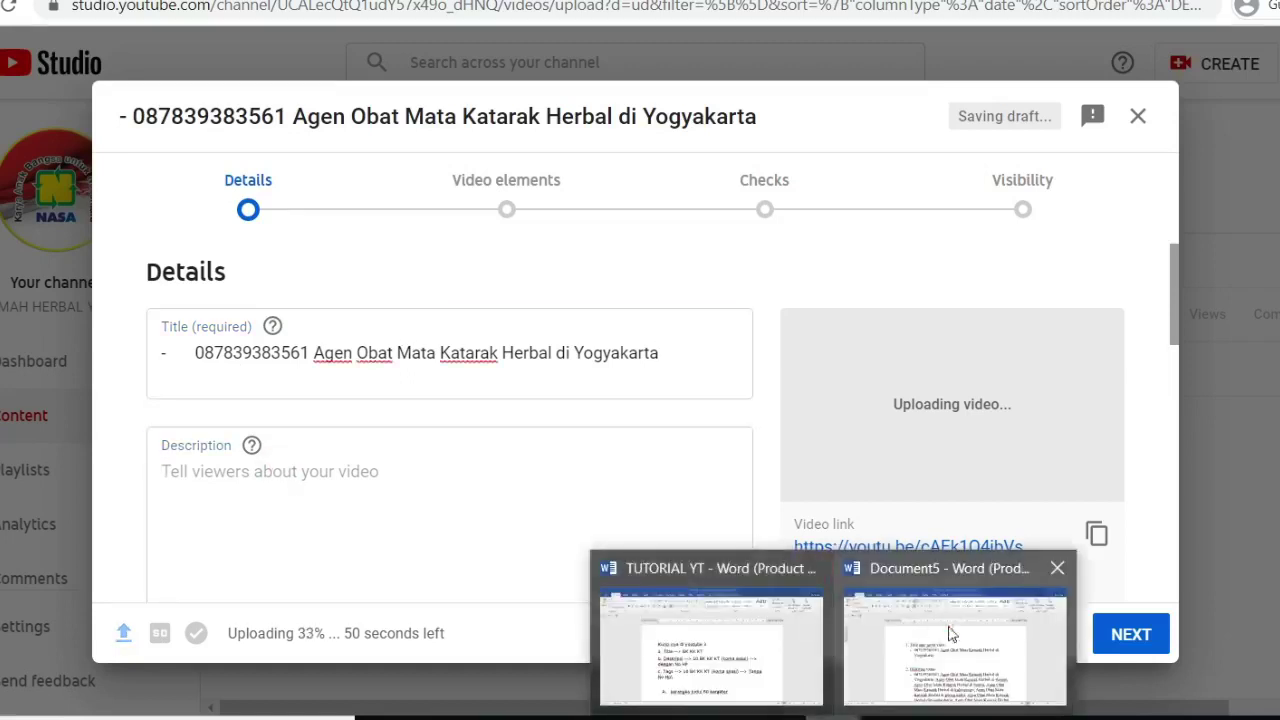
left_click(951, 633)
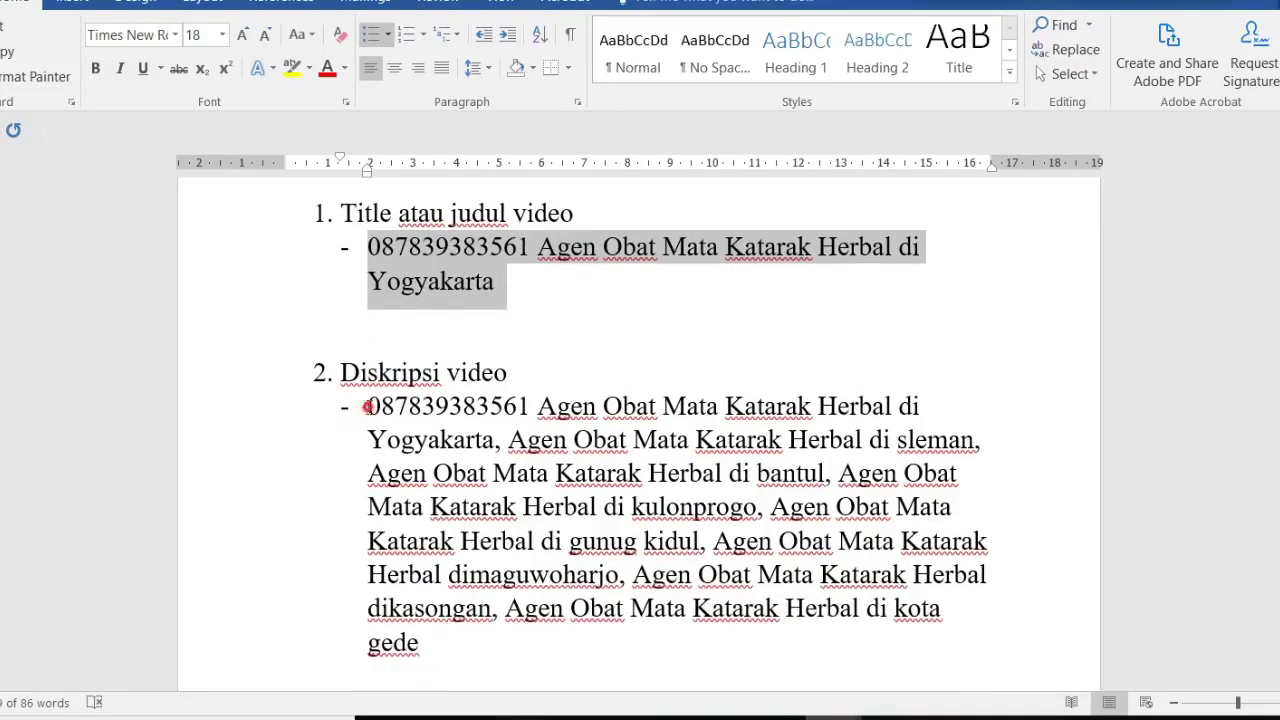
left_click_drag(366, 406, 440, 642)
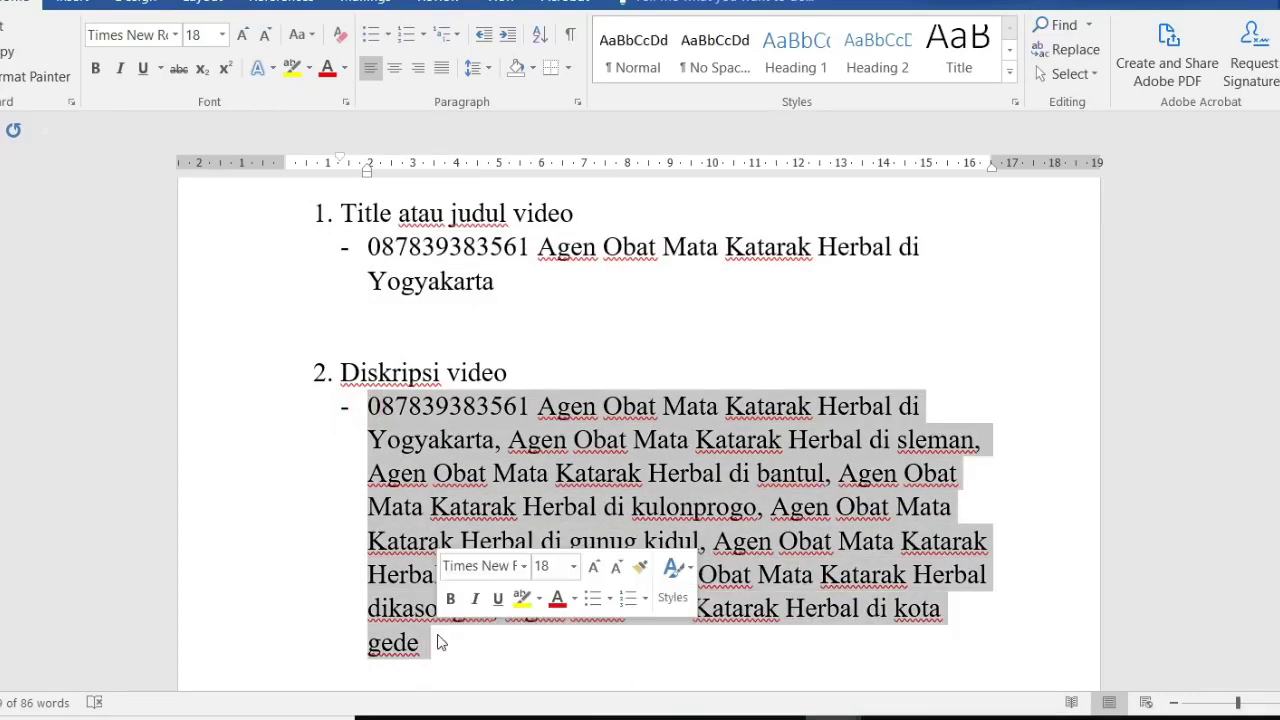
key("ctrl+v")
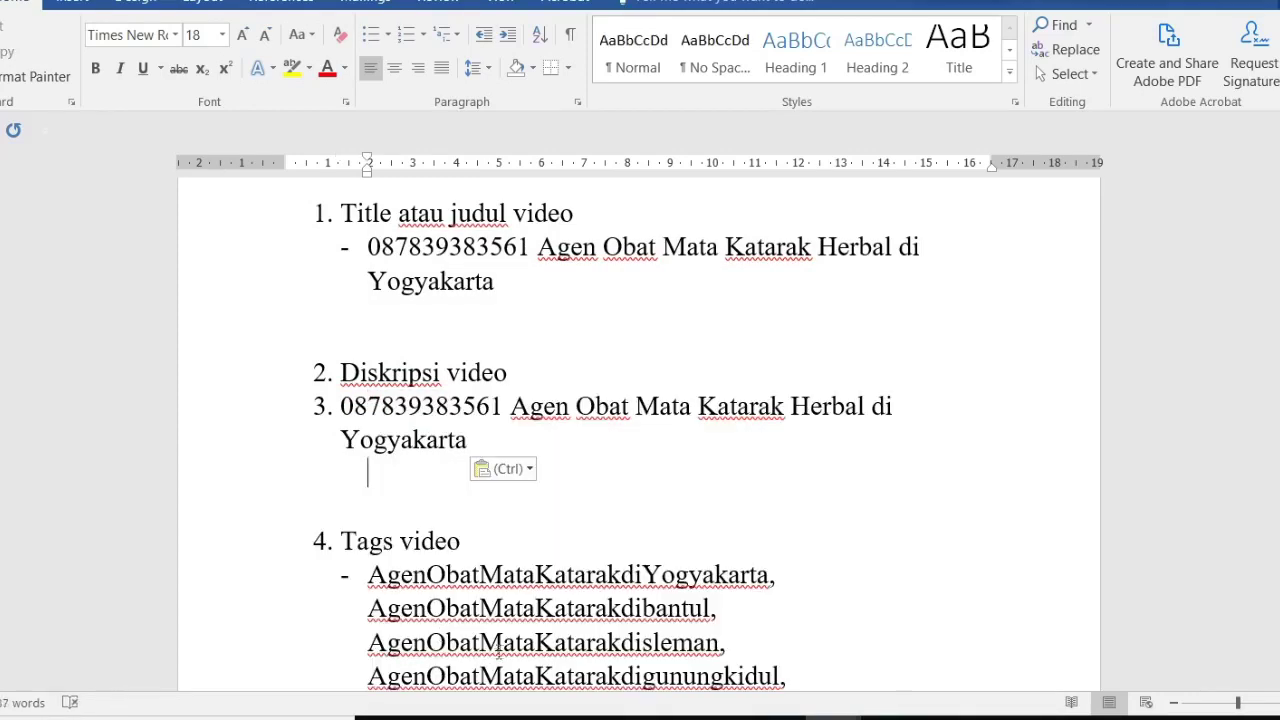
key("alt+f")
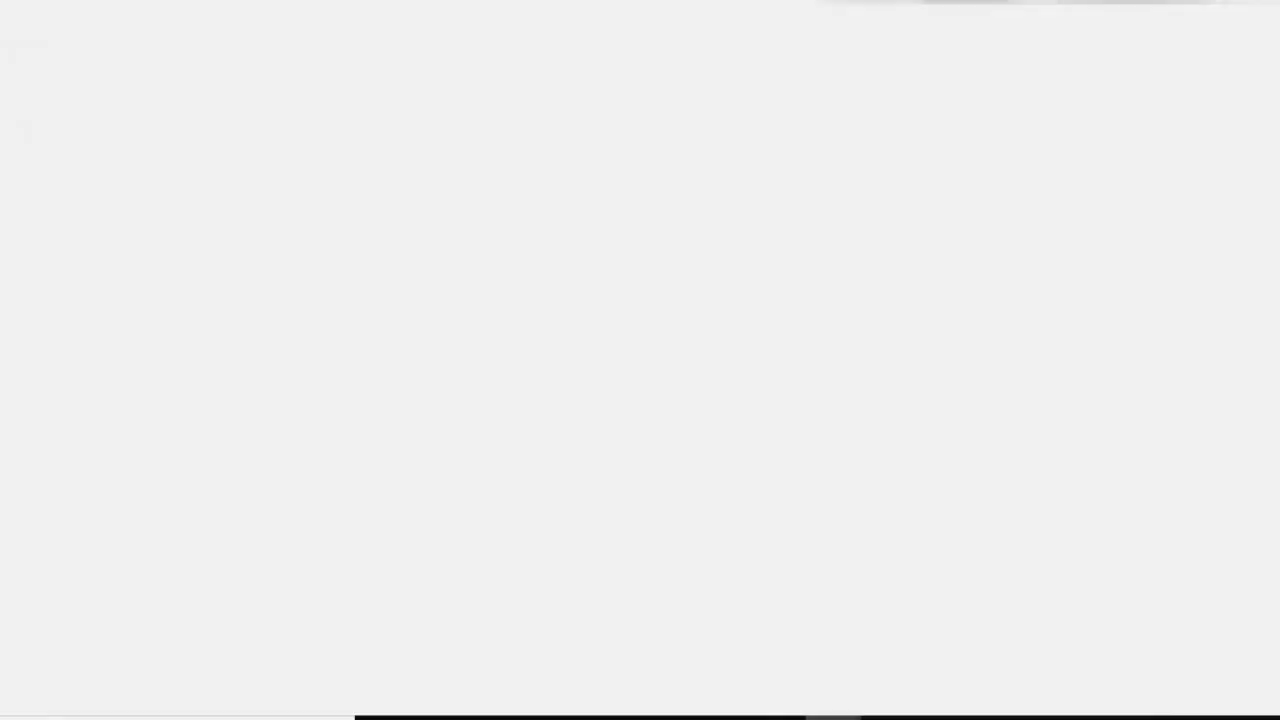
left_click(33, 35)
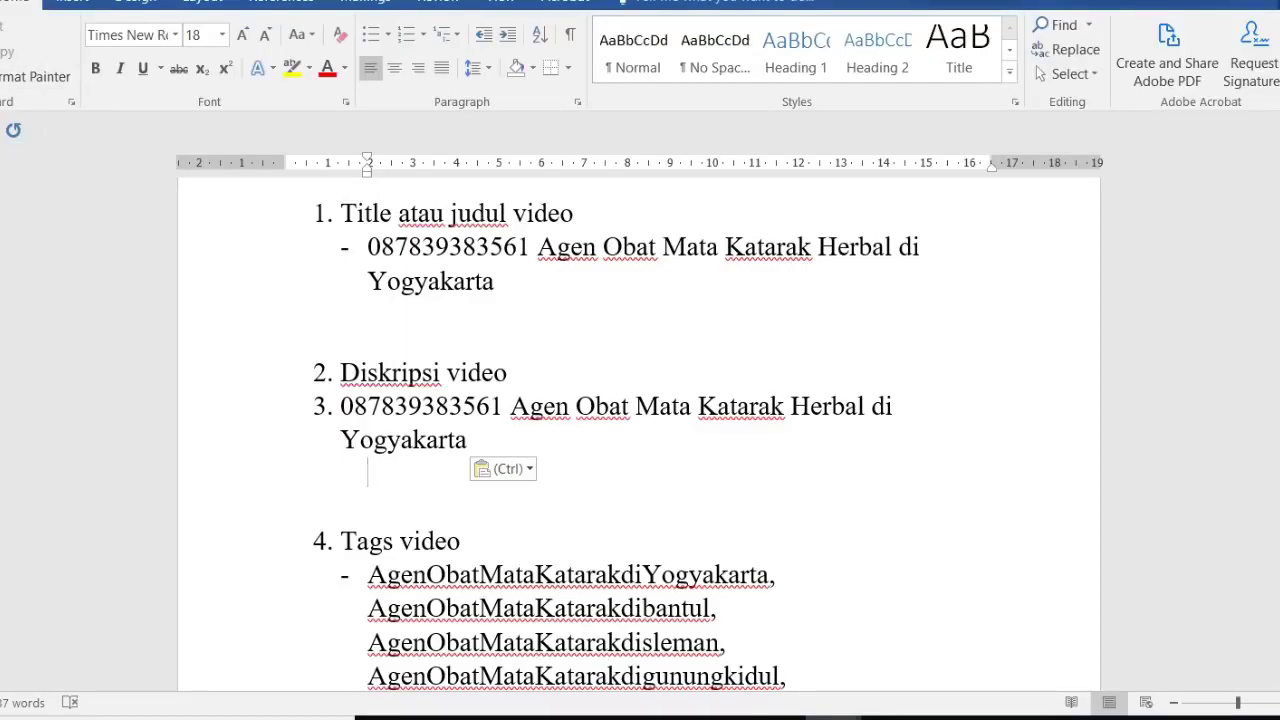
key("alt+f")
key("Escape")
key("alt+f")
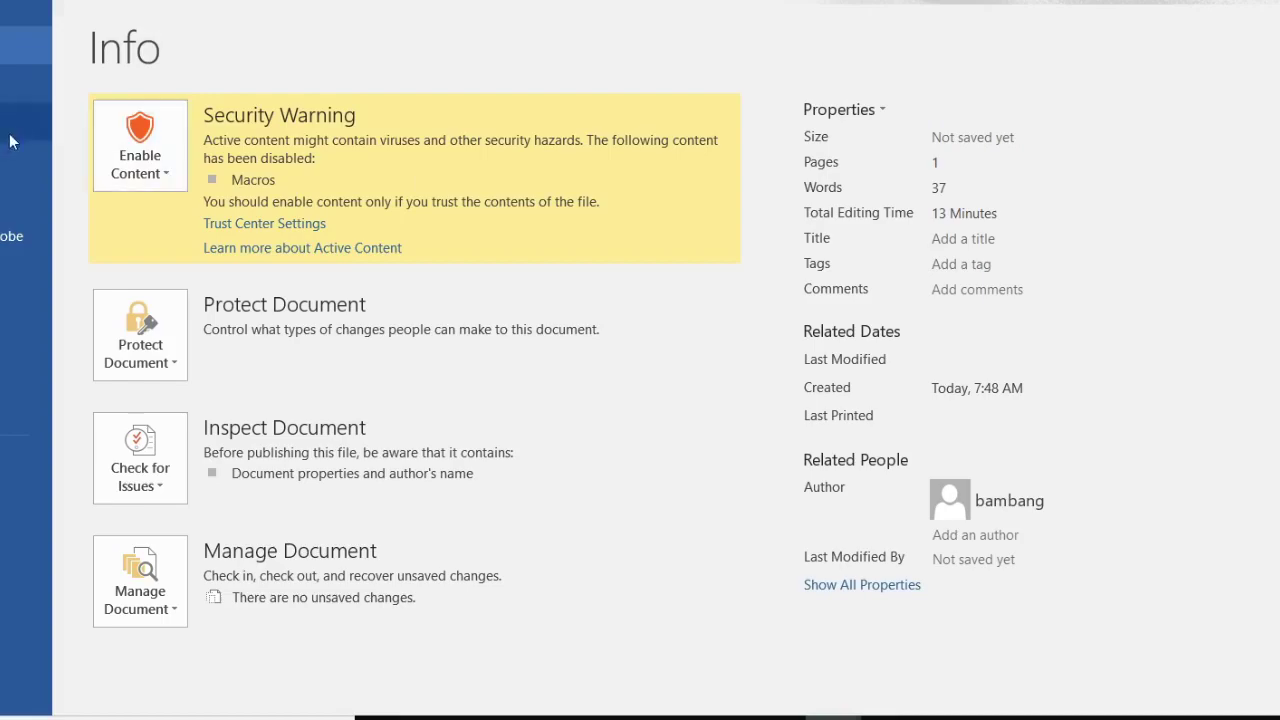
left_click(28, 44)
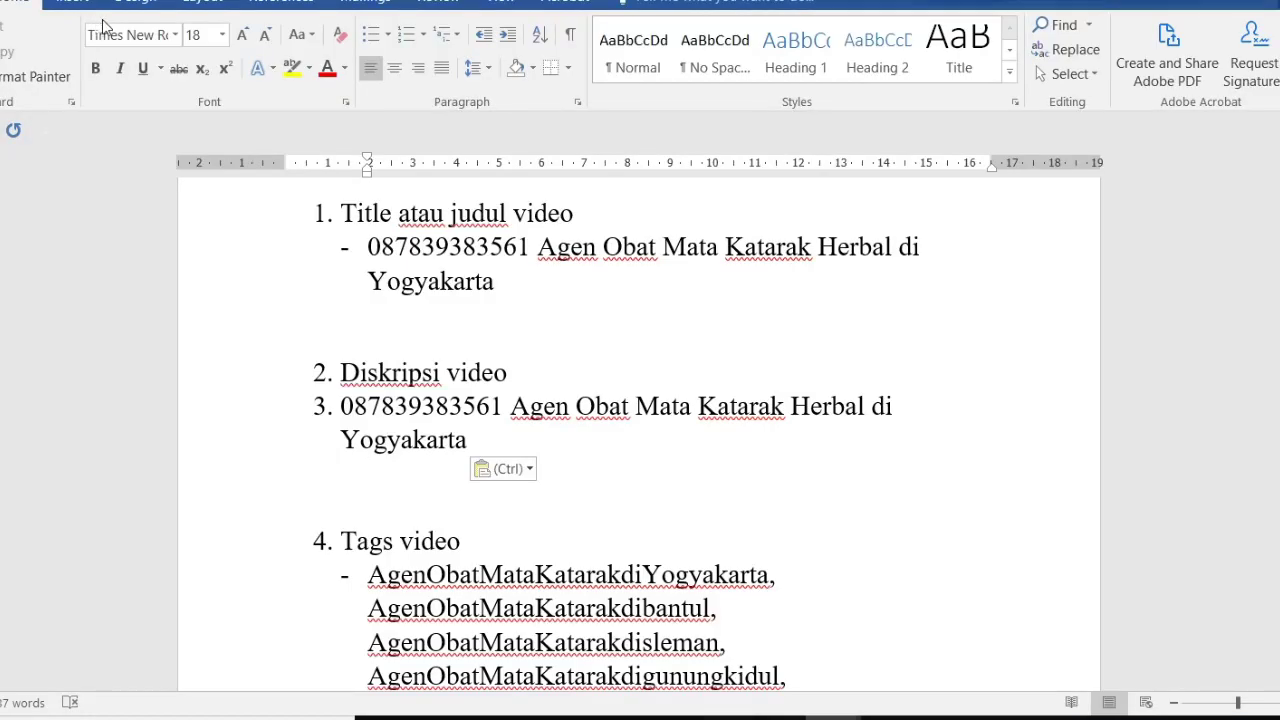
key("ctrl+z")
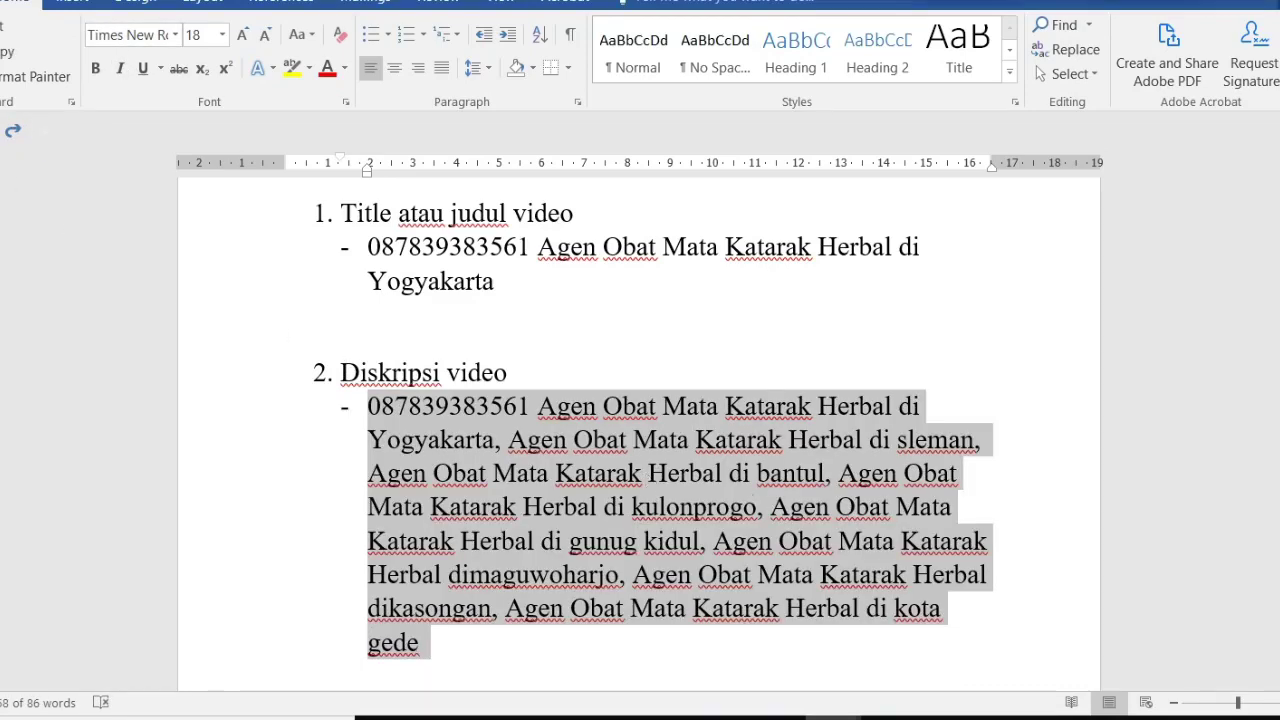
- Copy the selected description paragraph, switch back to YouTube Studio and paste it as the video description
key("alt+Tab")
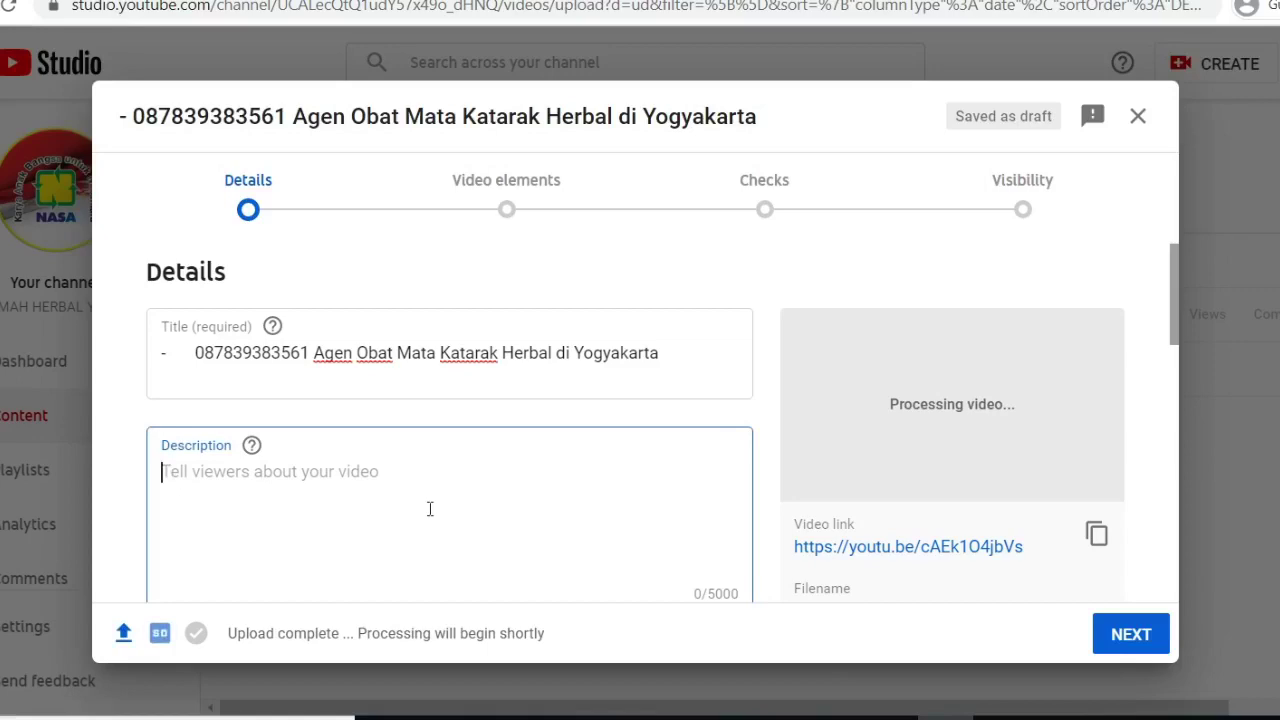
key("ctrl+v")
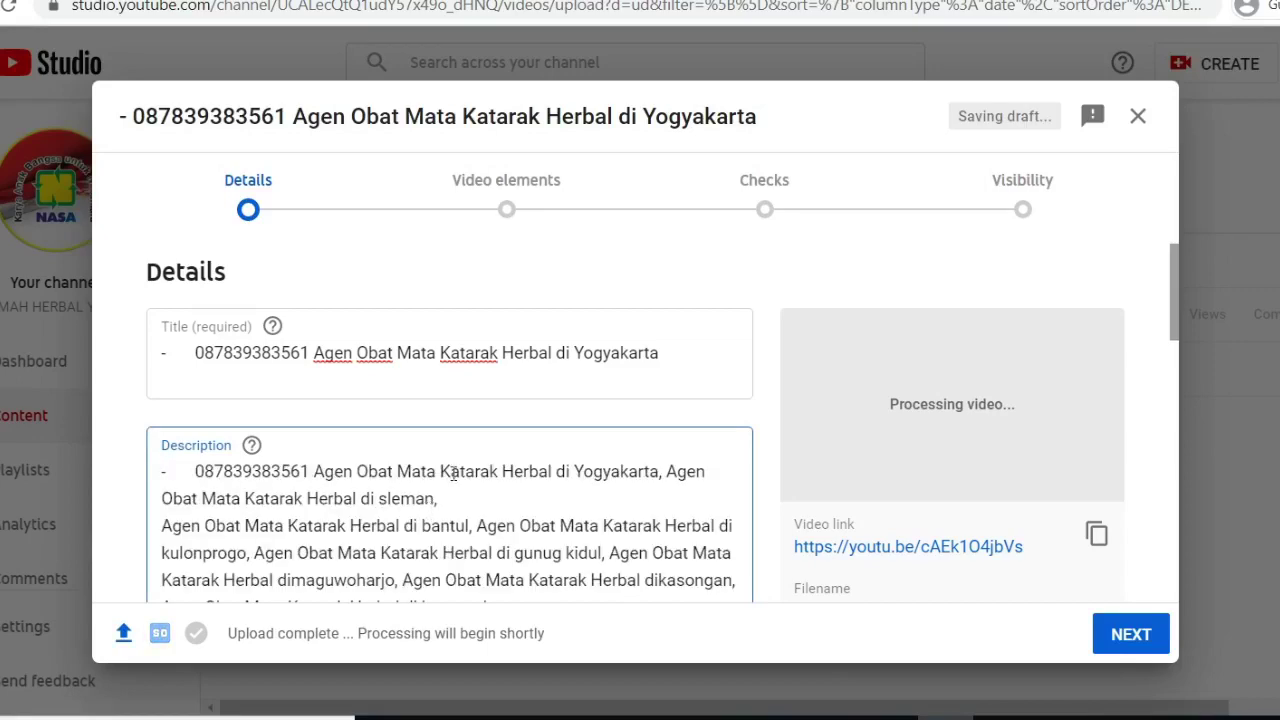
- Expand the additional video details and bring up the Tags section
scroll(480, 374, "down", 5)
scroll(460, 400, "down", 3)
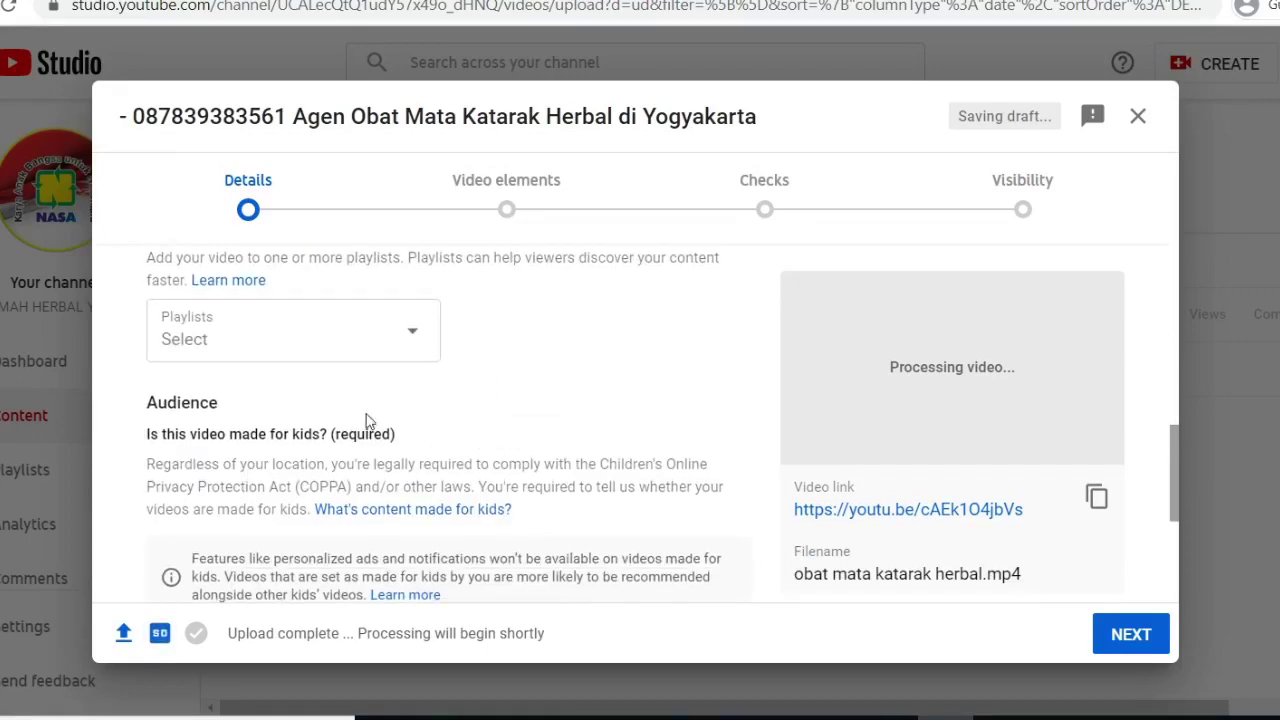
scroll(366, 422, "down", 3)
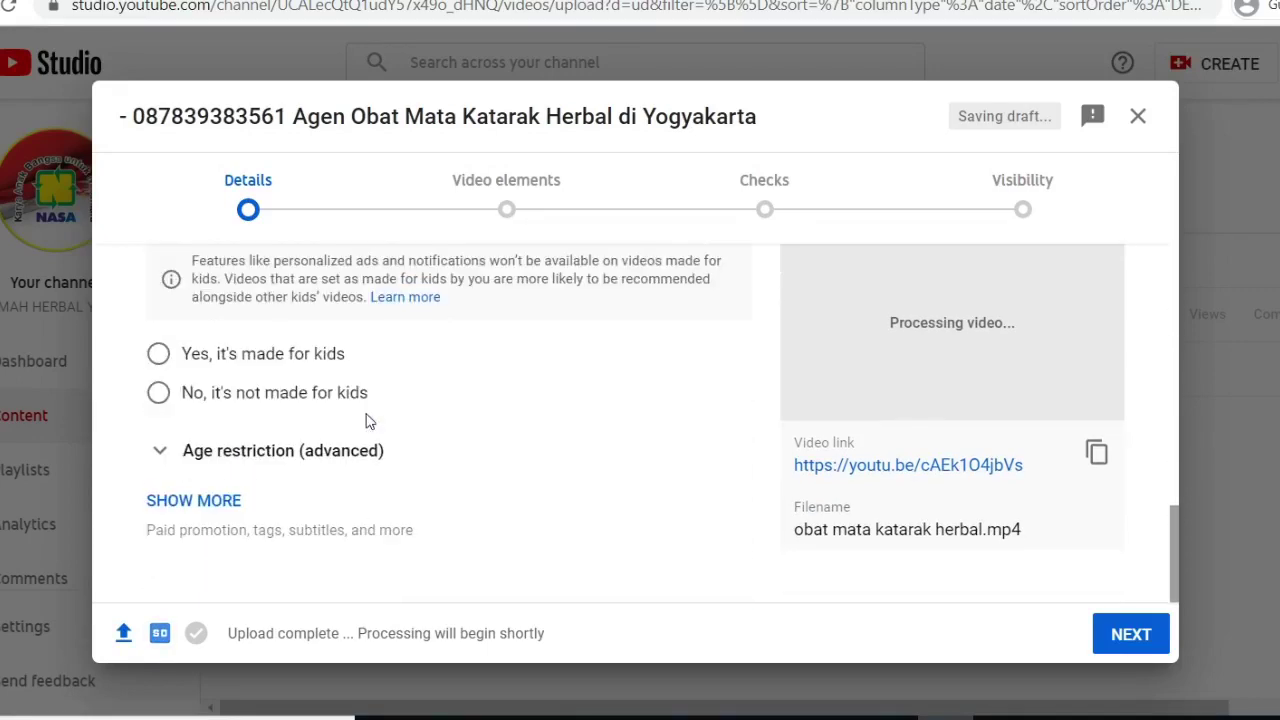
left_click(210, 502)
scroll(560, 367, "down", 7)
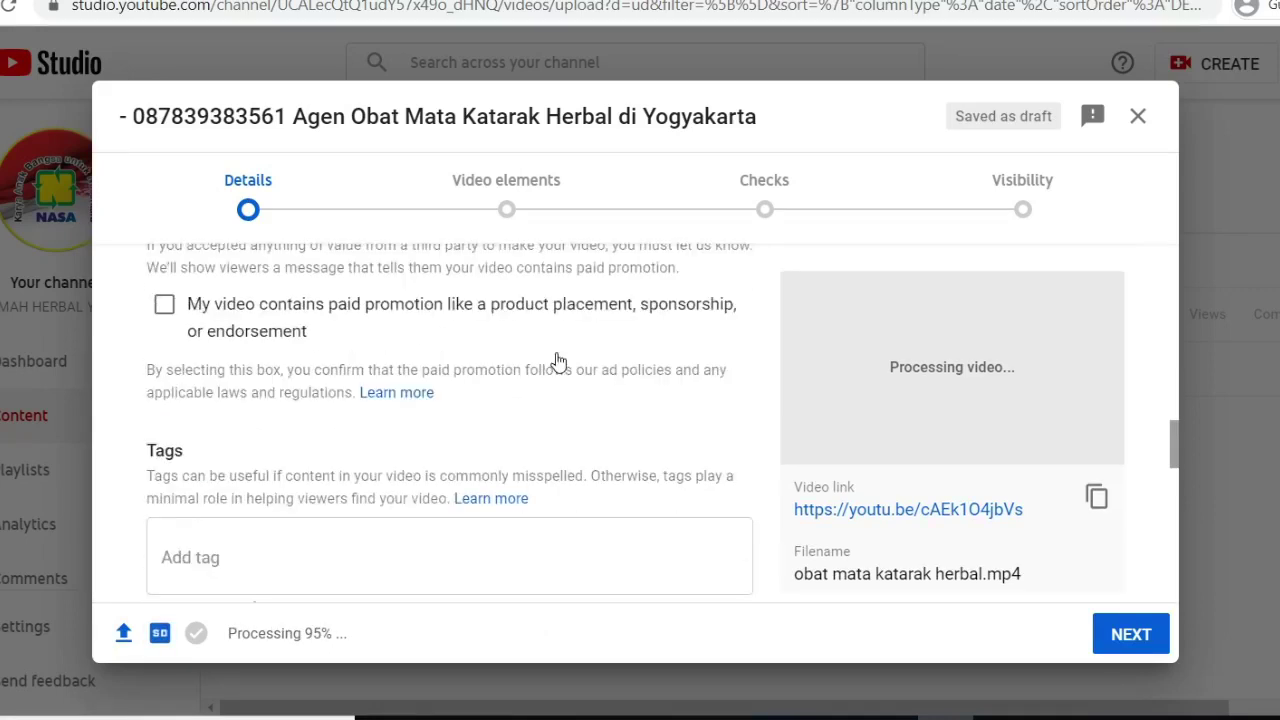
scroll(351, 391, "up", 2)
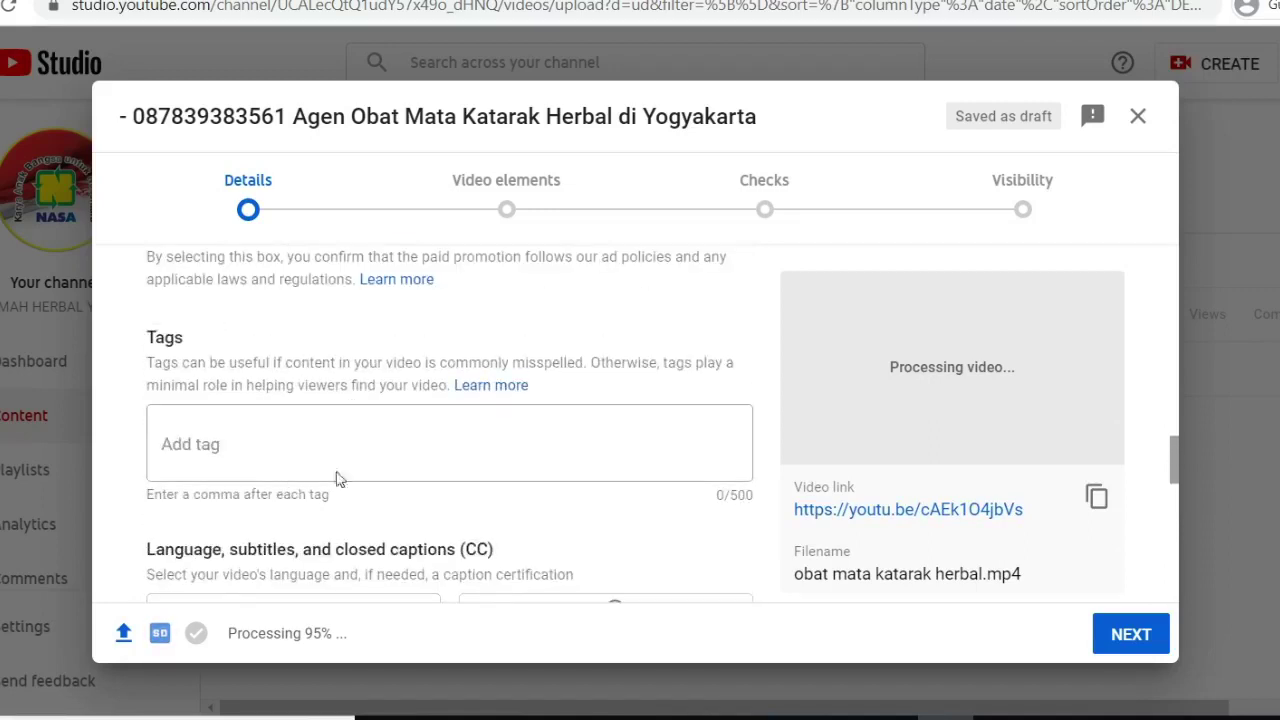
- Copy the list under "Tags video" in Word's Document5, from AgenObatMataKatarakdiYogyakarta to AgenObatMataKatarakdikotagede, and paste it as the video's tags in YouTube Studio
mouse_move(830, 714)
left_click(937, 662)
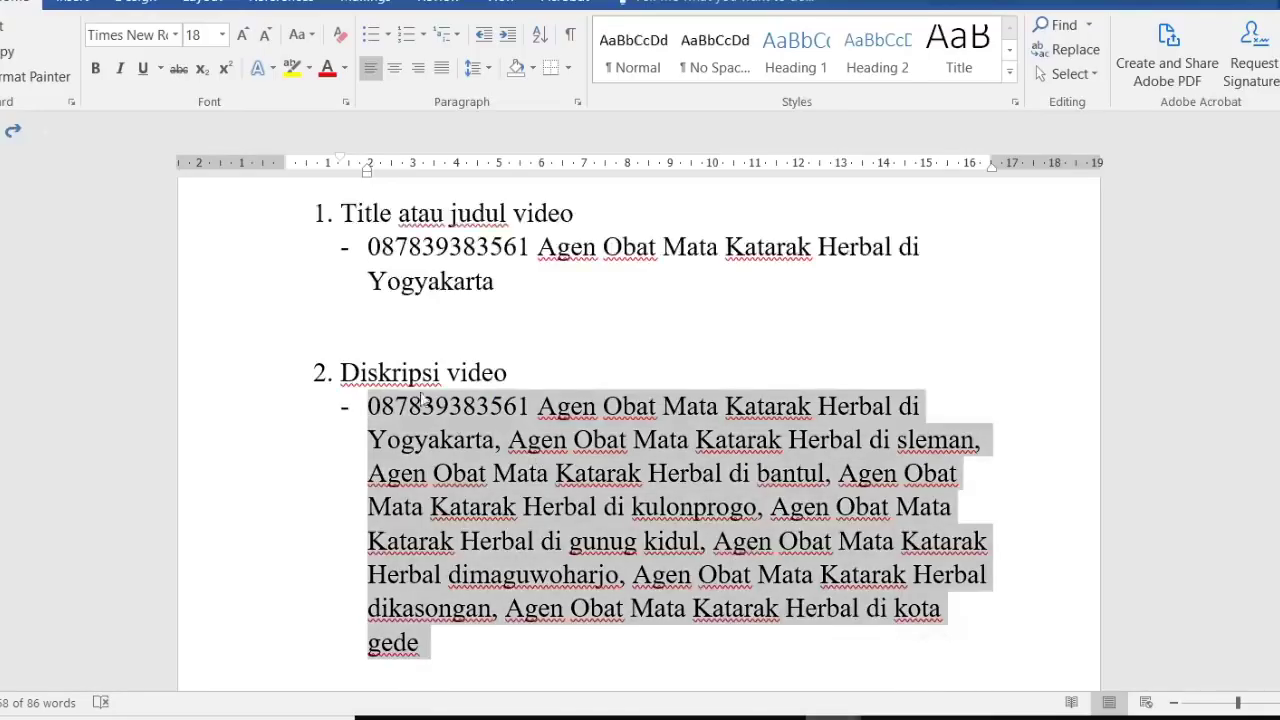
scroll(640, 400, "down", 5)
left_click_drag(370, 342, 768, 569)
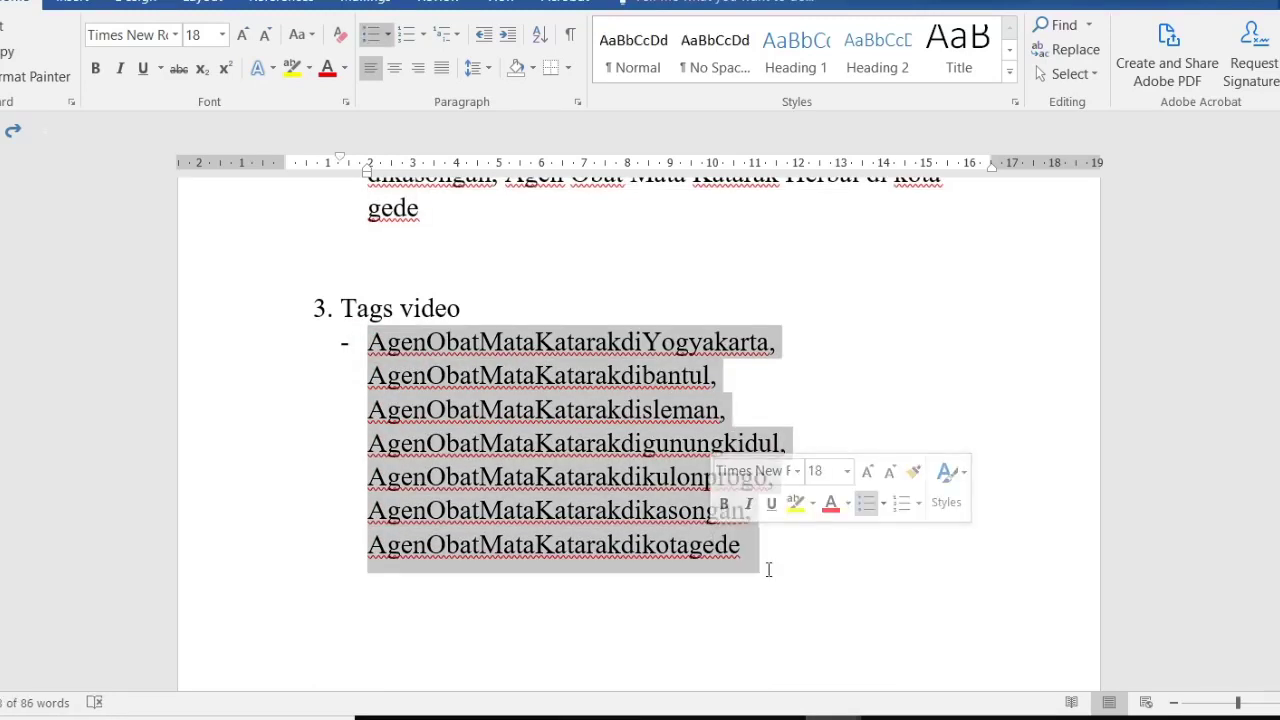
key("ctrl+c")
key("alt+Tab")
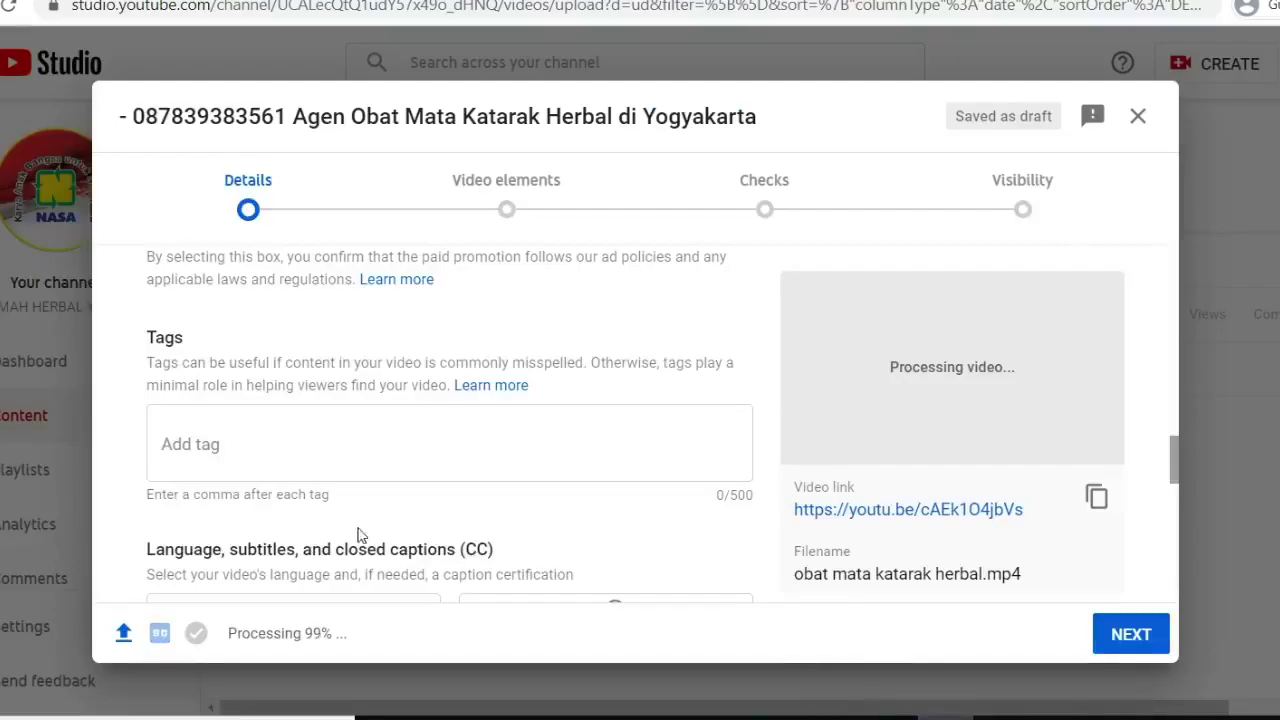
left_click(411, 436)
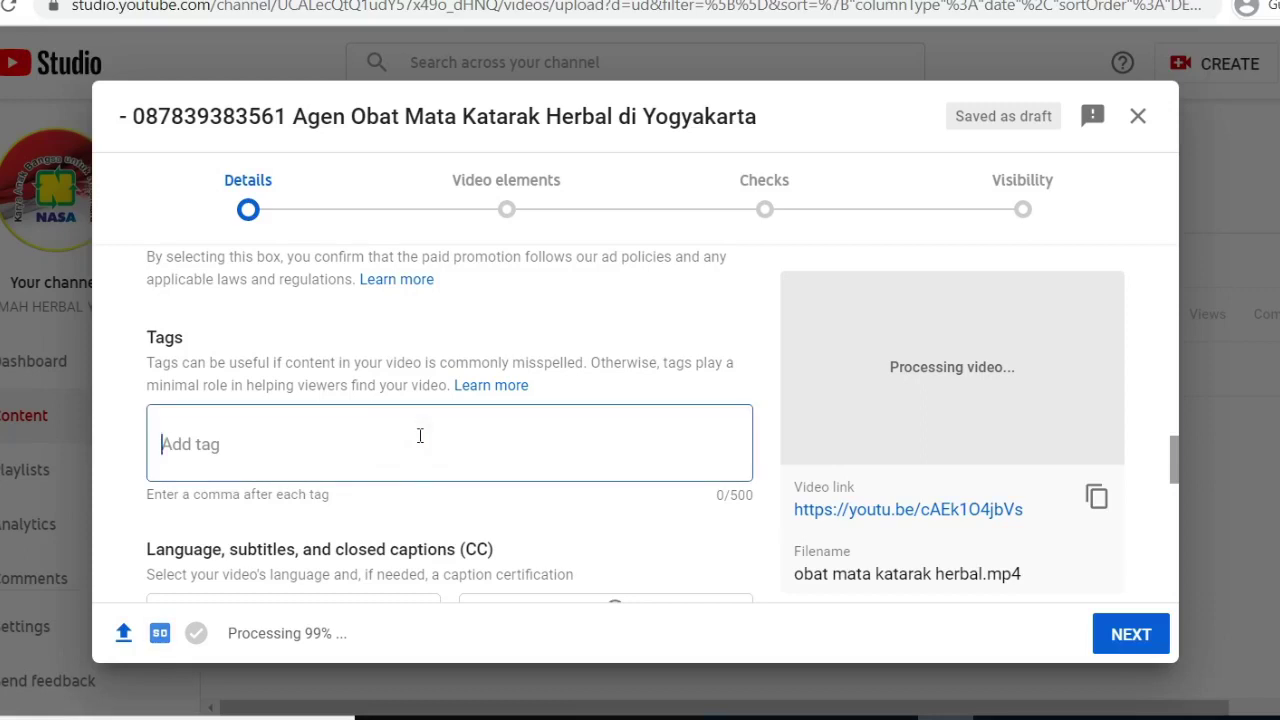
key("ctrl+v")
scroll(560, 360, "down", 3)
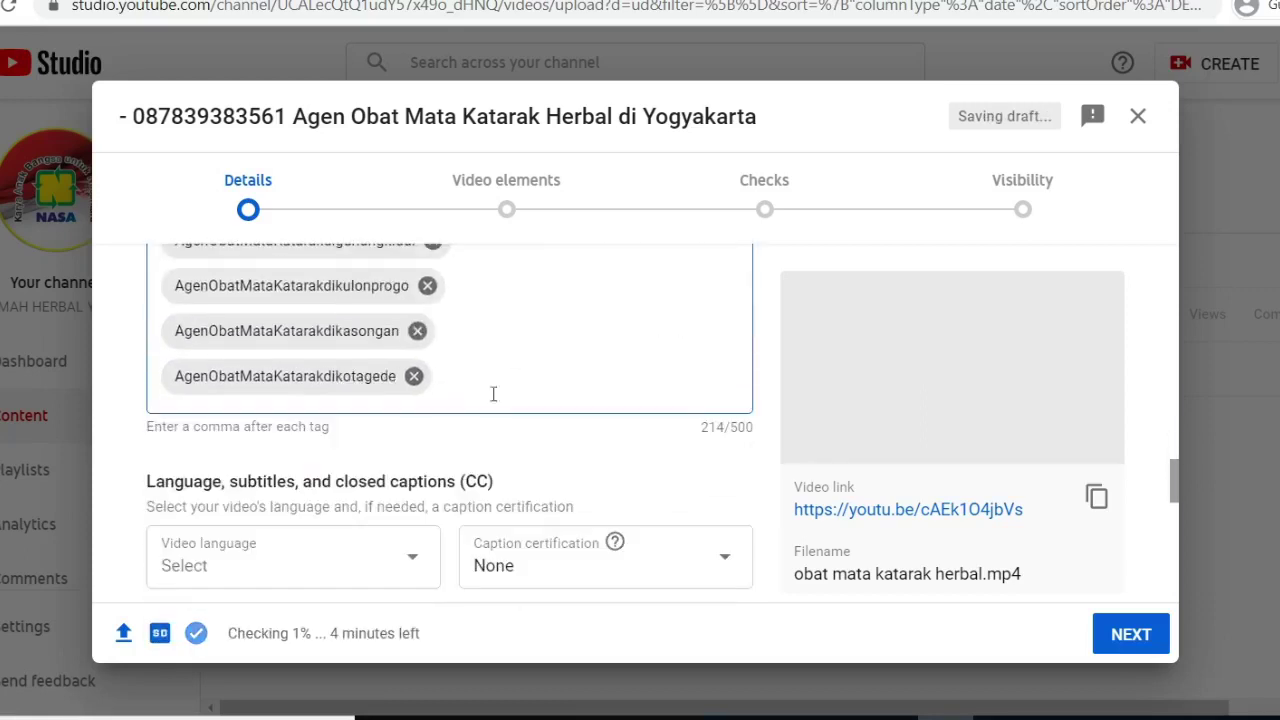
scroll(514, 400, "up", 2)
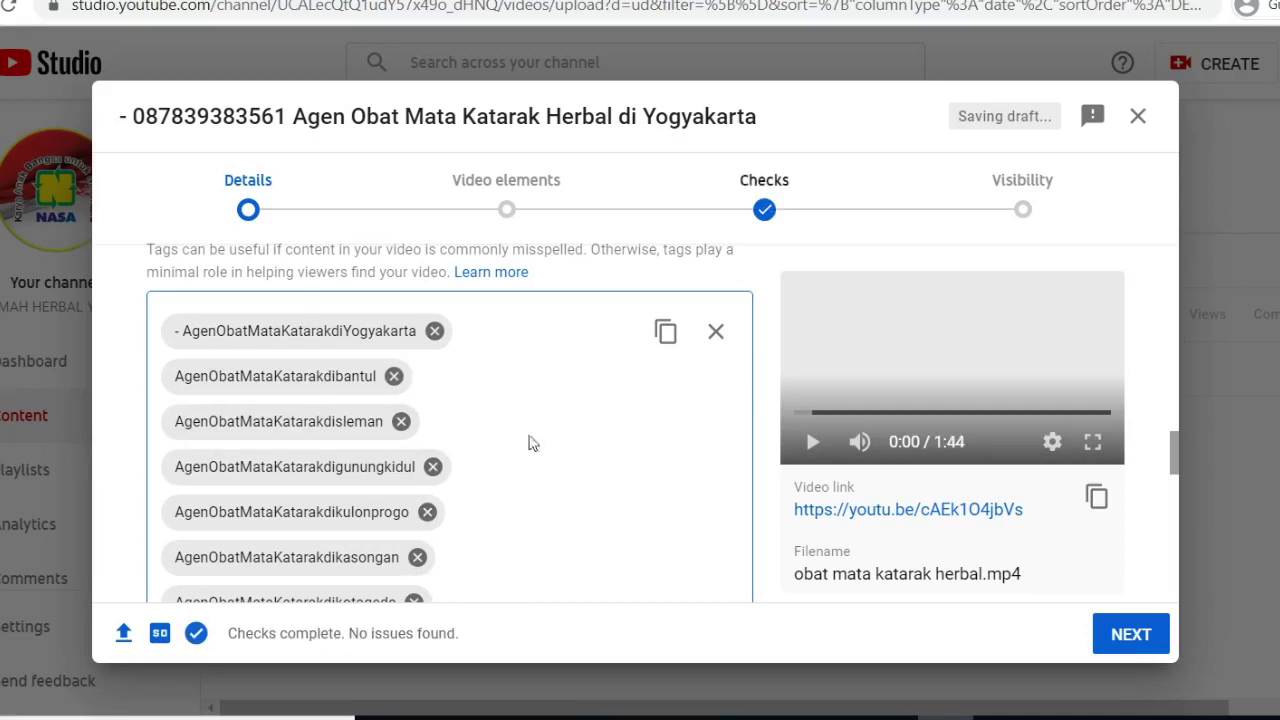
- Review the license, category and comment settings of the video, and return to the made-for-kids question
scroll(543, 423, "down", 5)
scroll(543, 421, "down", 6)
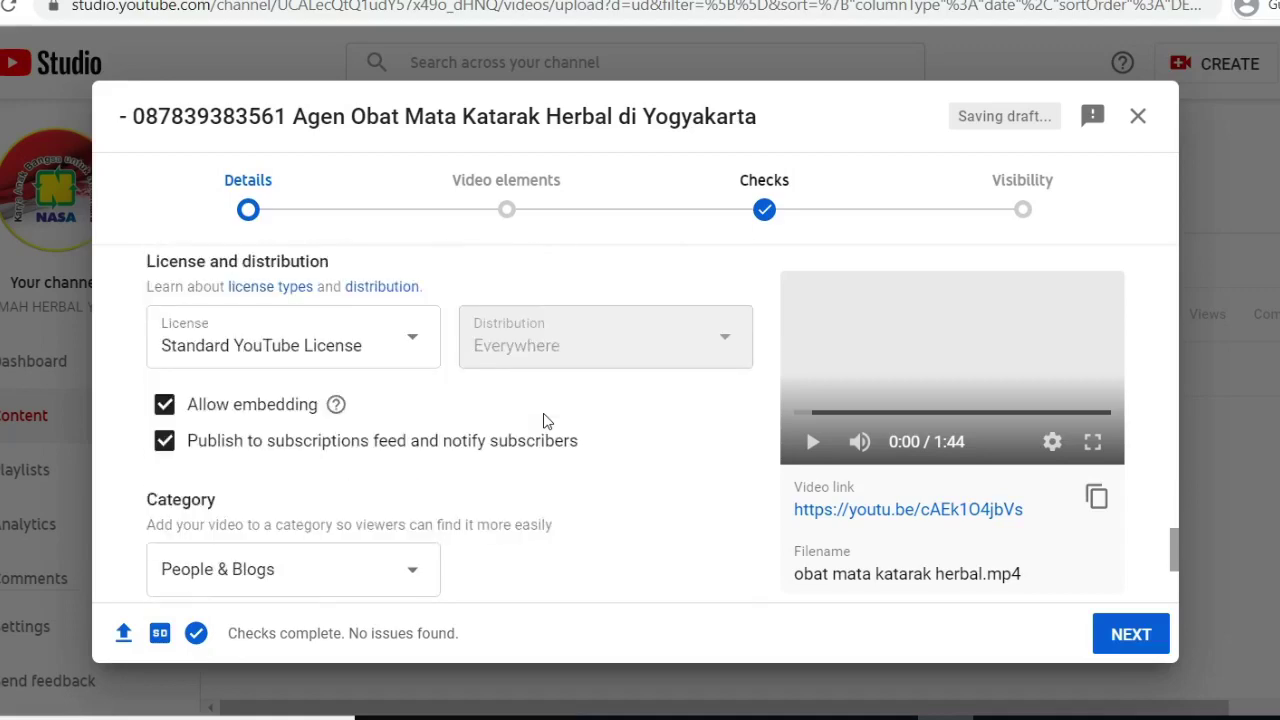
scroll(543, 421, "down", 1)
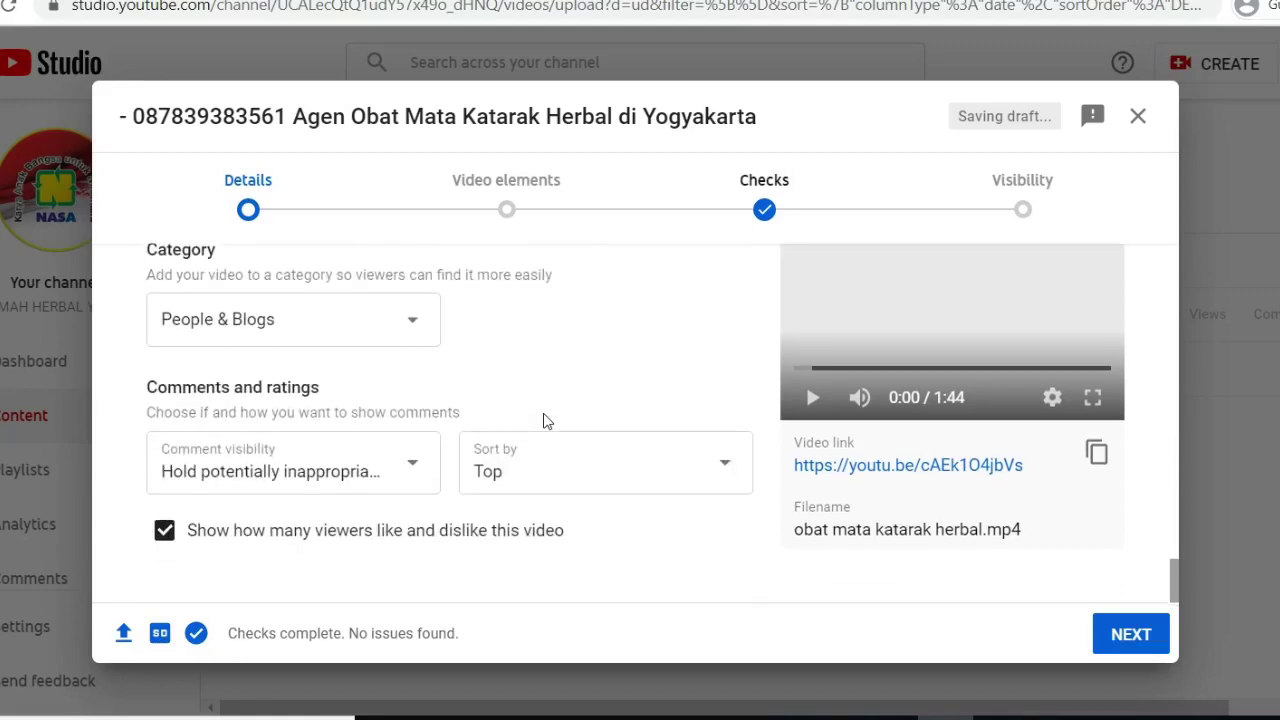
scroll(543, 421, "up", 12)
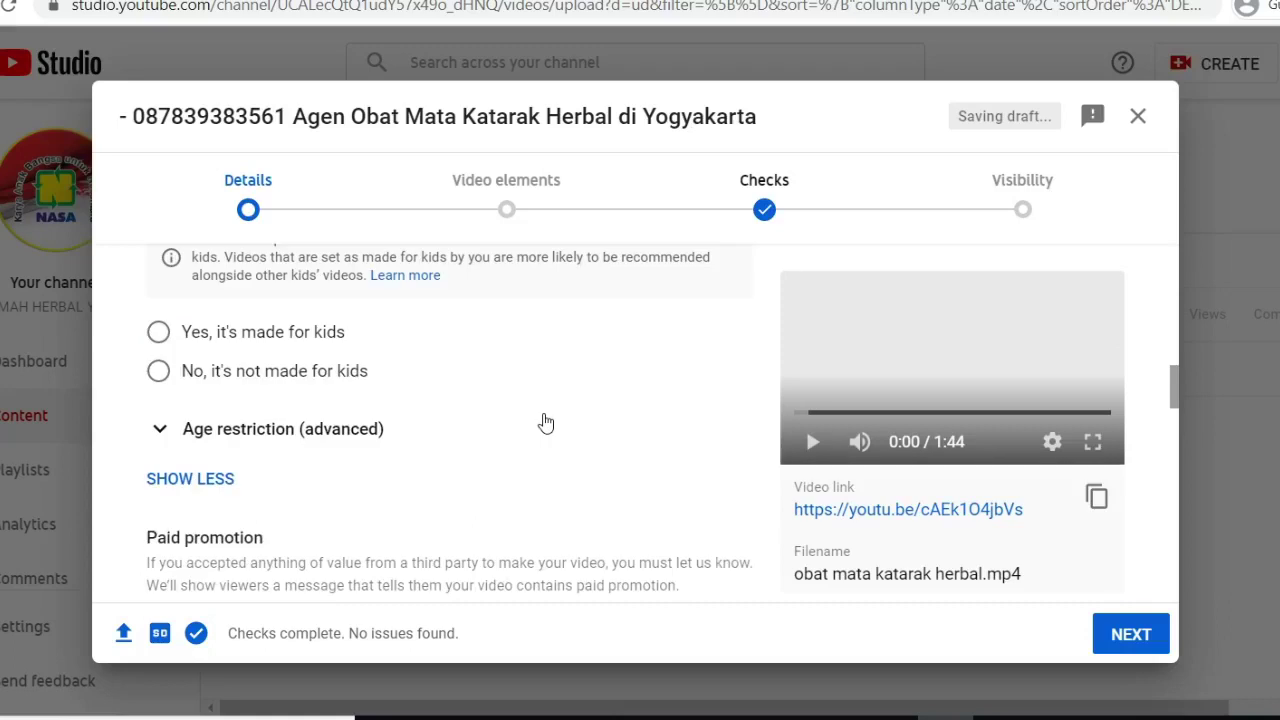
- Mark the video as not made for kids and look back over its thumbnail, title and description
scroll(543, 421, "up", 3)
scroll(545, 421, "down", 3)
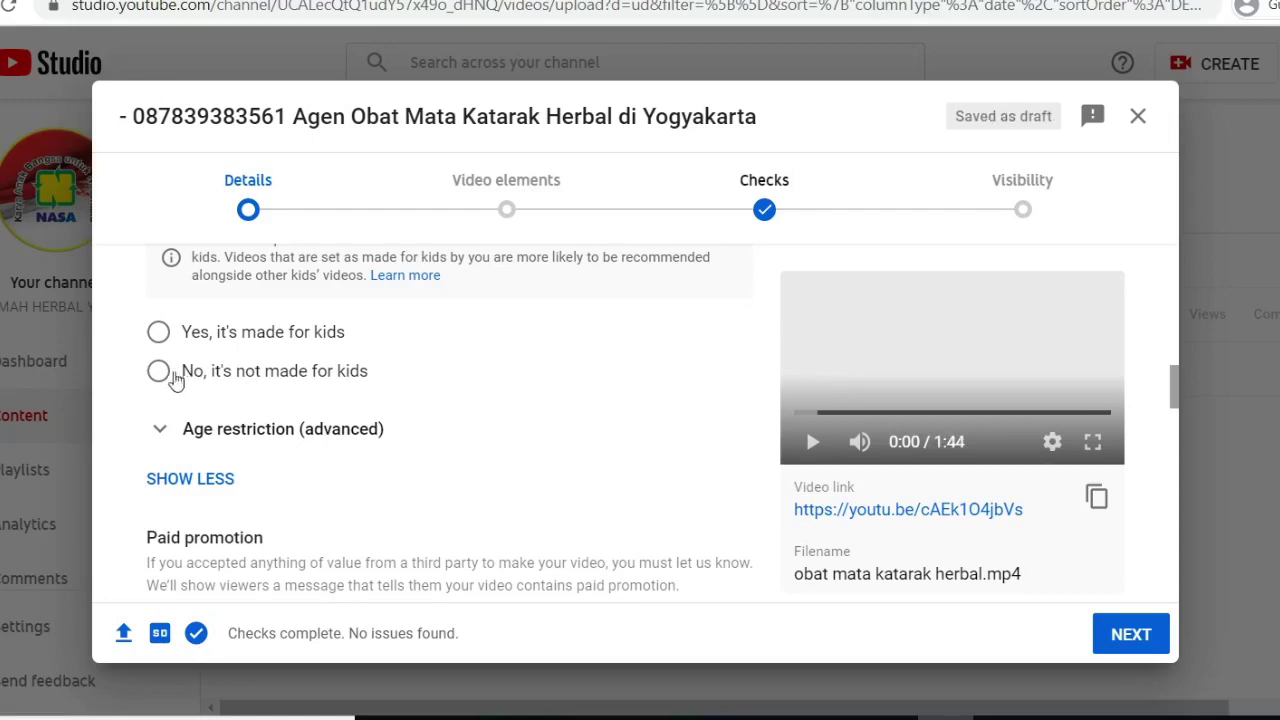
left_click(160, 372)
scroll(600, 425, "up", 5)
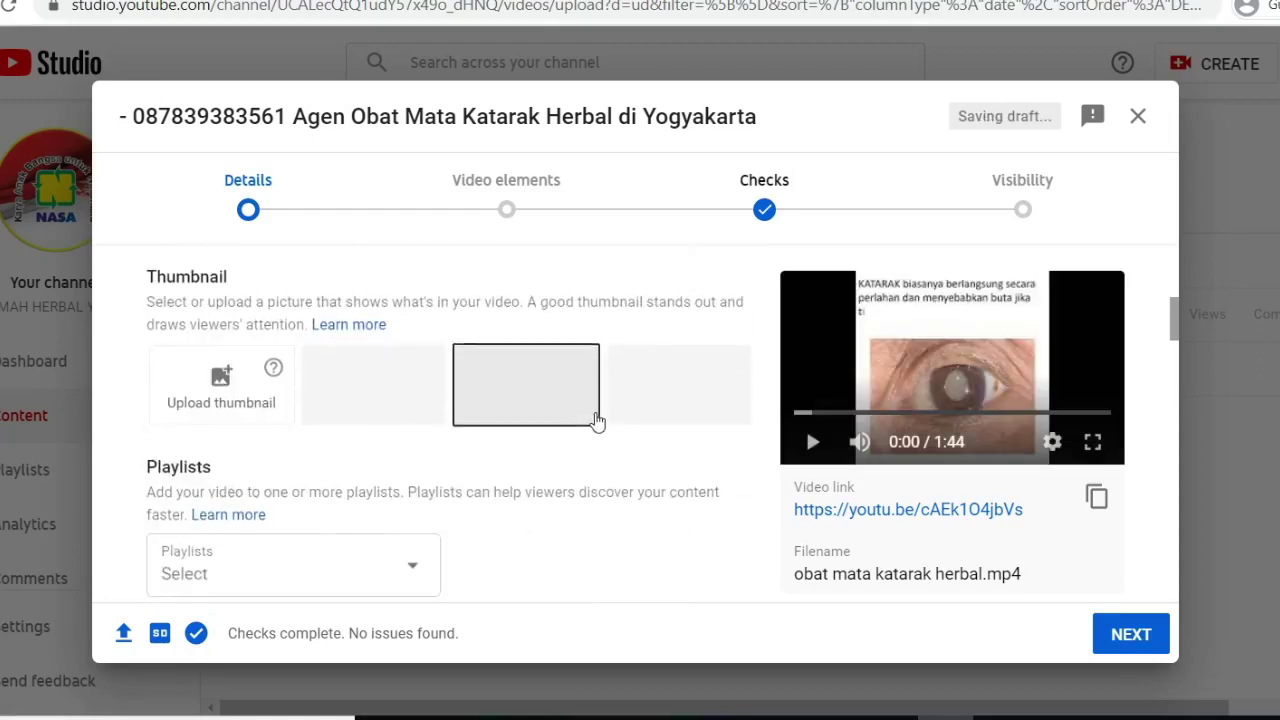
scroll(596, 421, "up", 5)
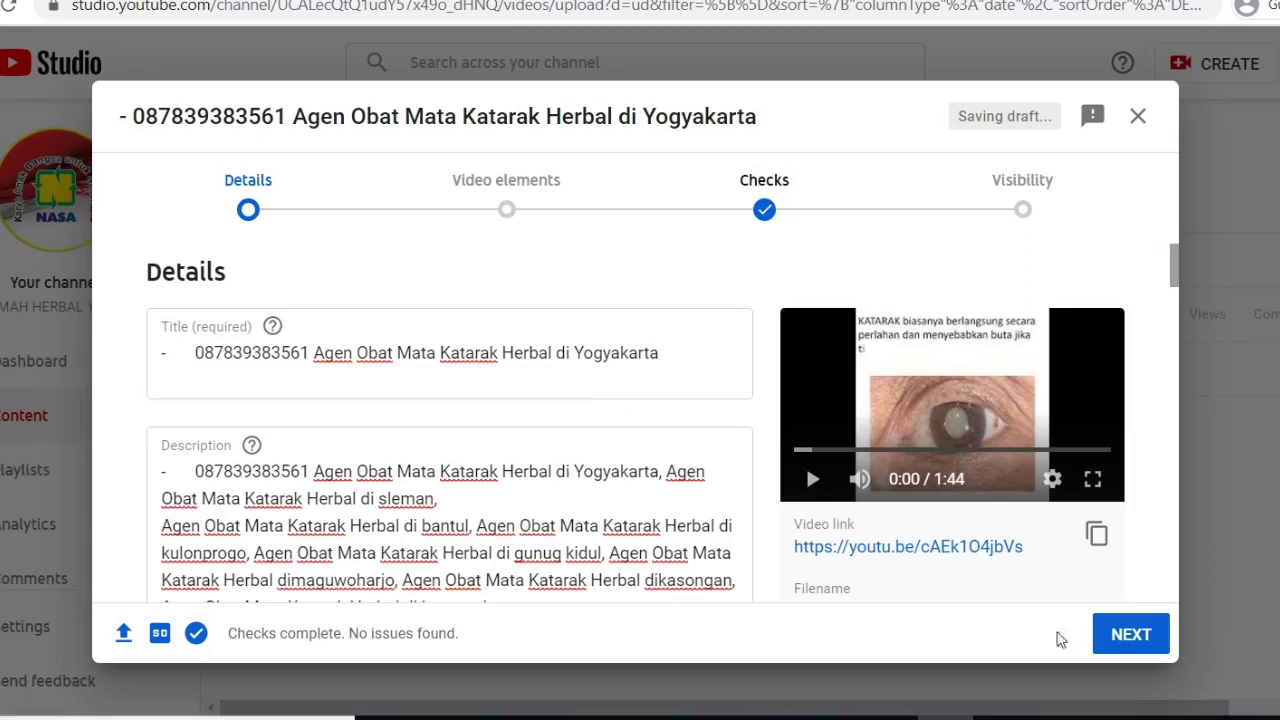
- Continue past the video elements and checks without adding an end screen or cards, and set the video's visibility to Public
left_click(1120, 648)
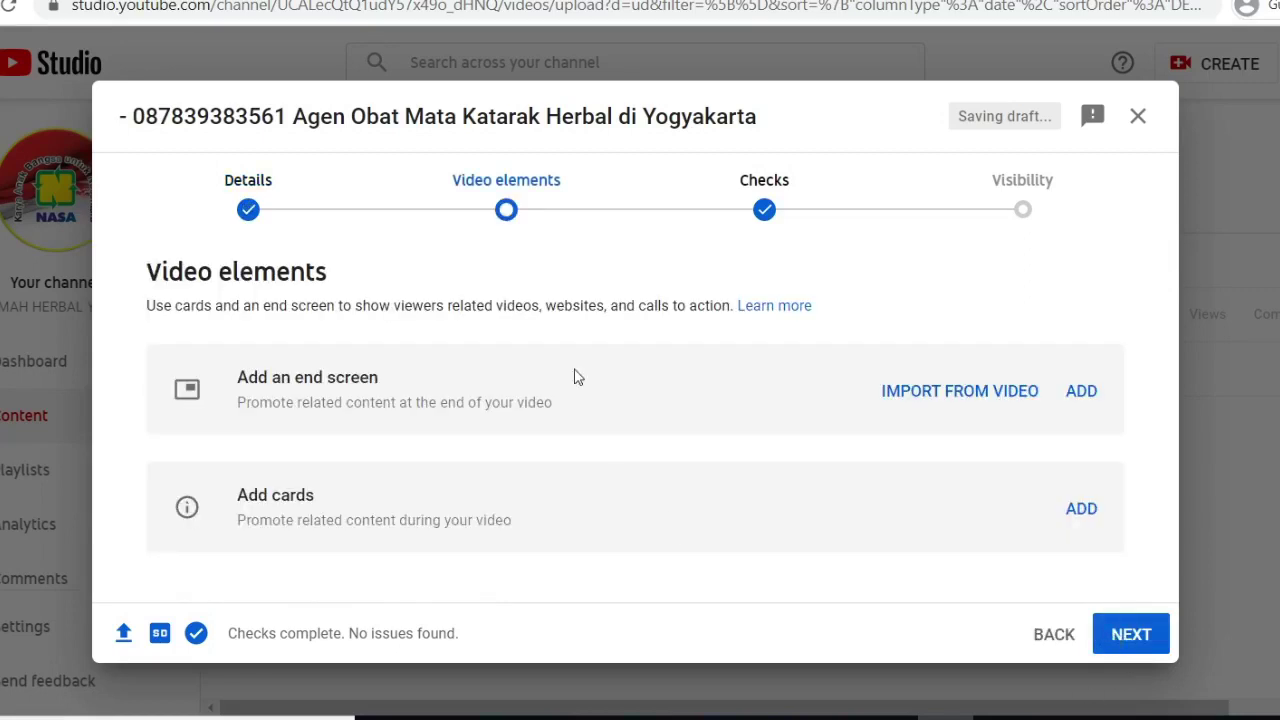
left_click(1135, 643)
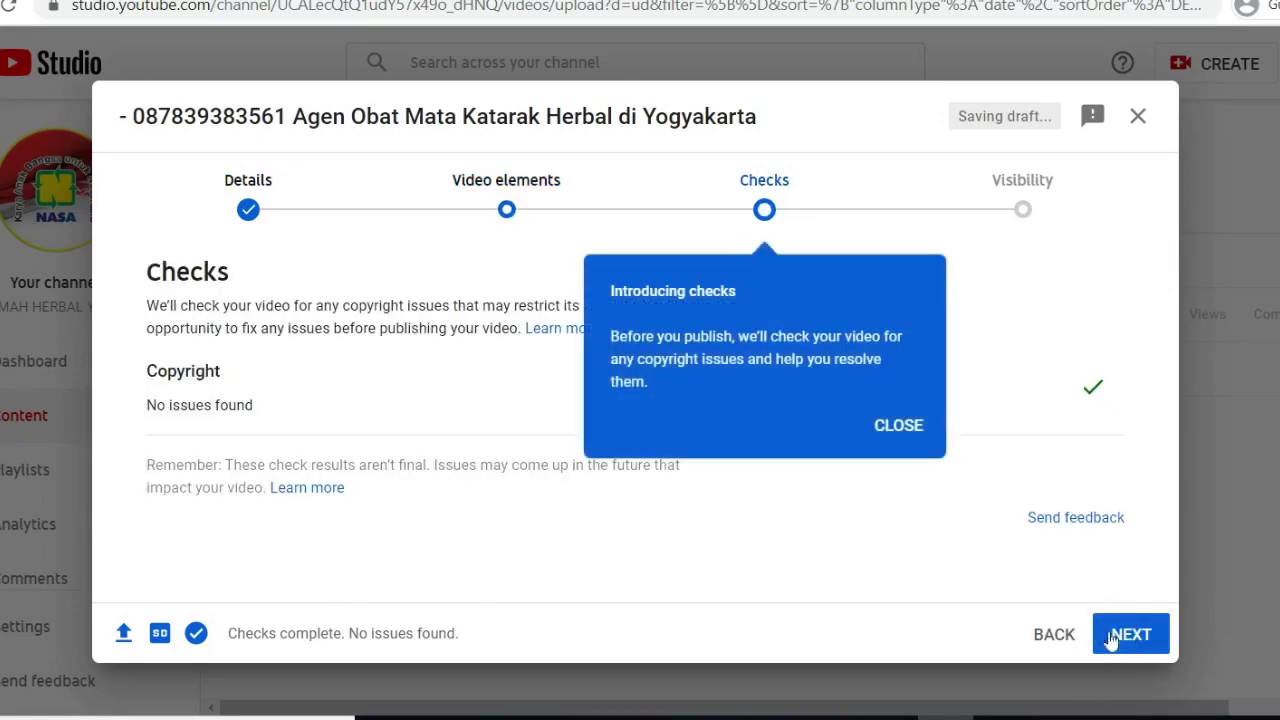
left_click(1134, 635)
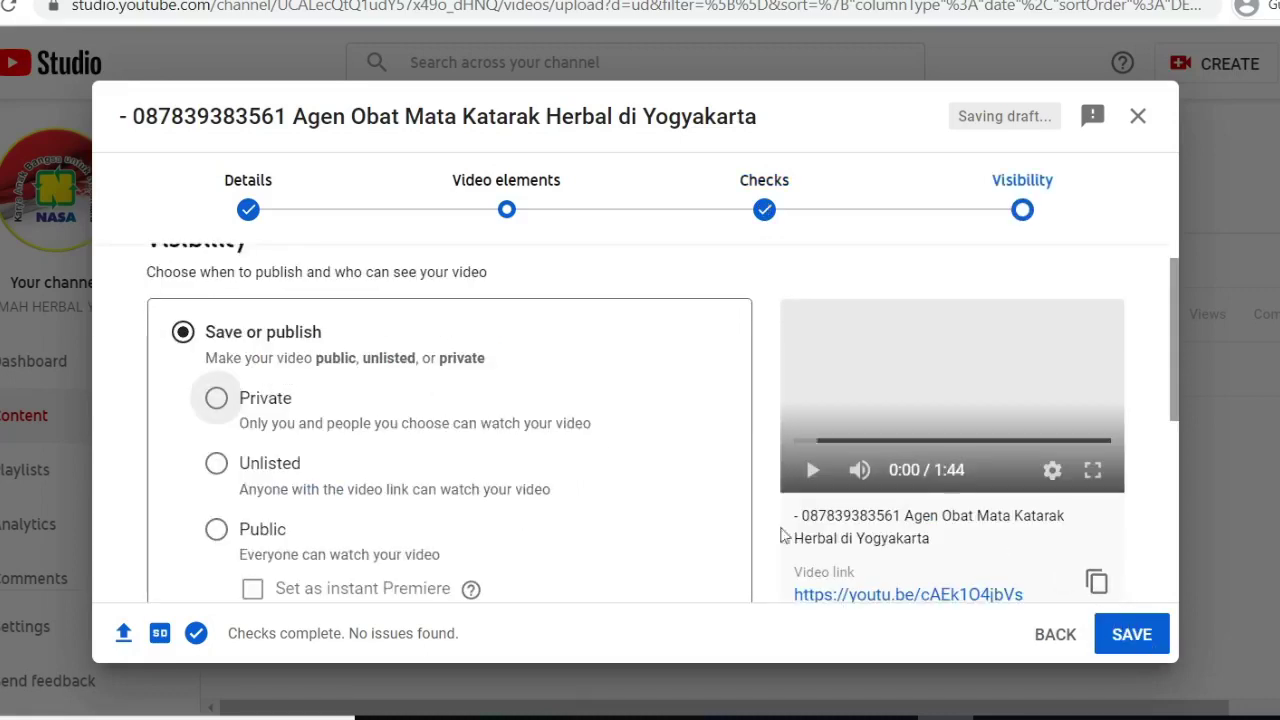
scroll(287, 350, "down", 1)
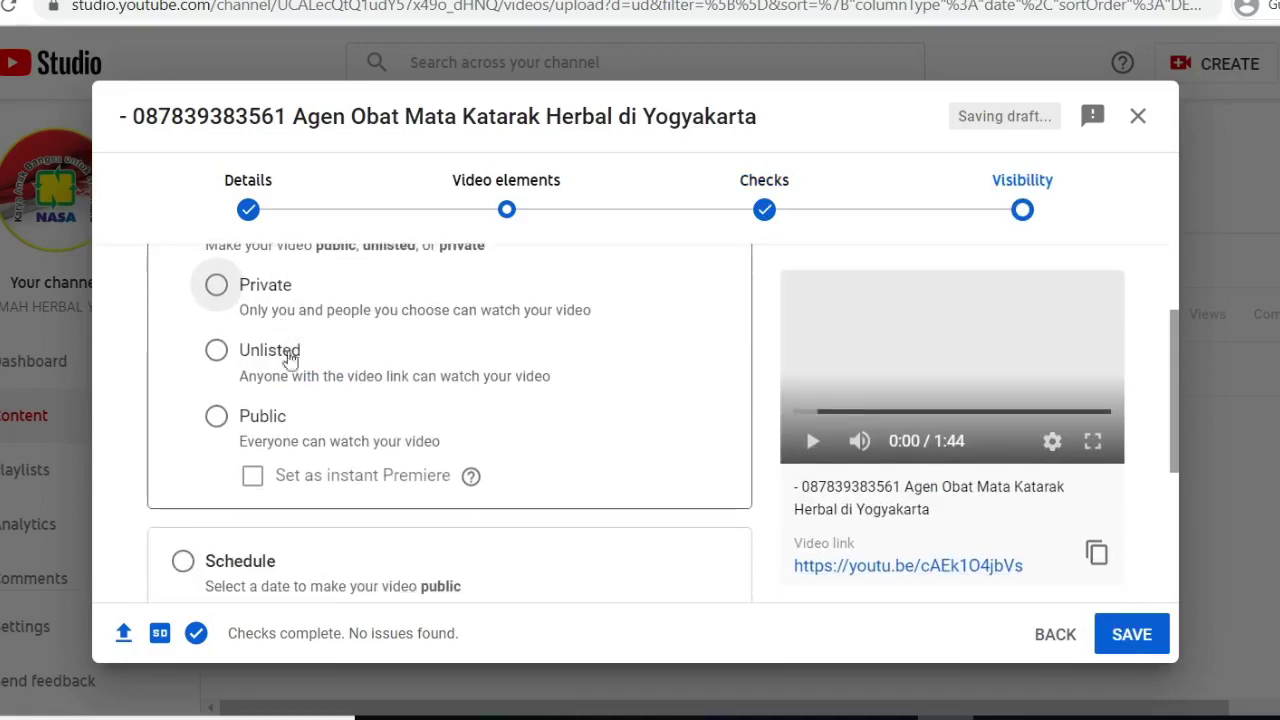
left_click(217, 418)
scroll(700, 410, "down", 3)
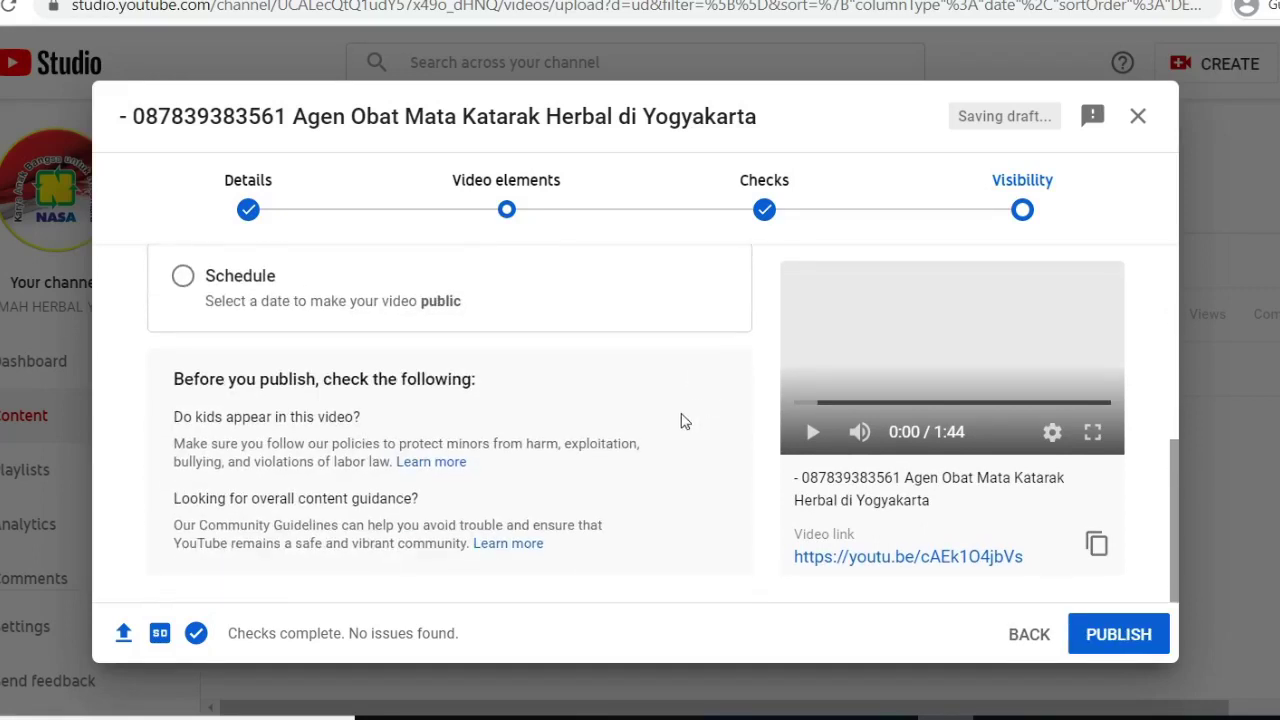
- Publish the video, browse the link-sharing options and dismiss the publication dialog
left_click(1113, 636)
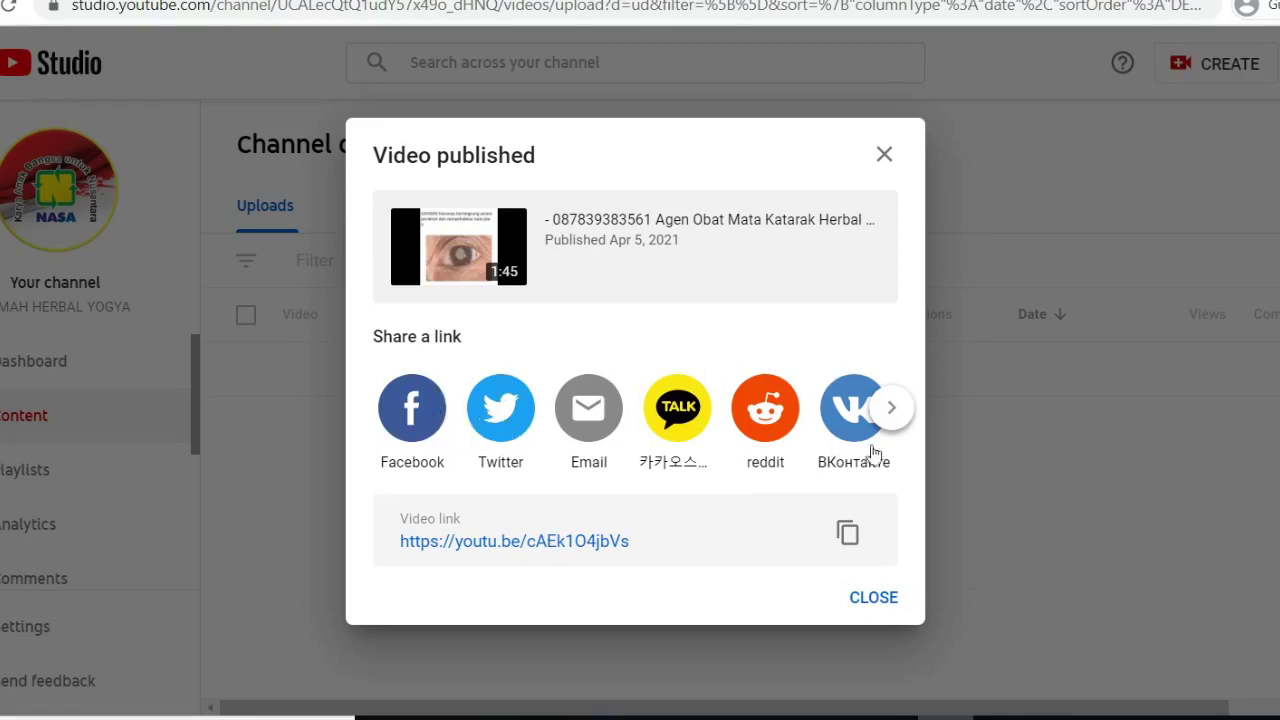
left_click(893, 408)
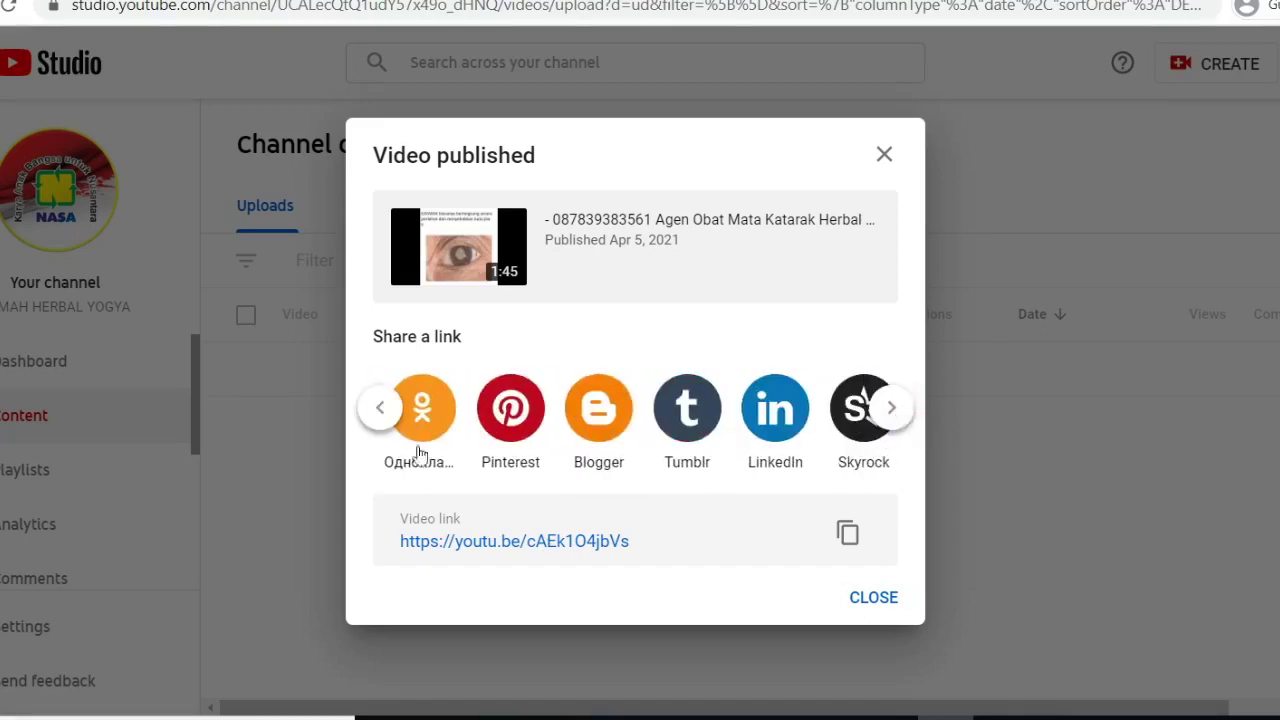
left_click(875, 601)
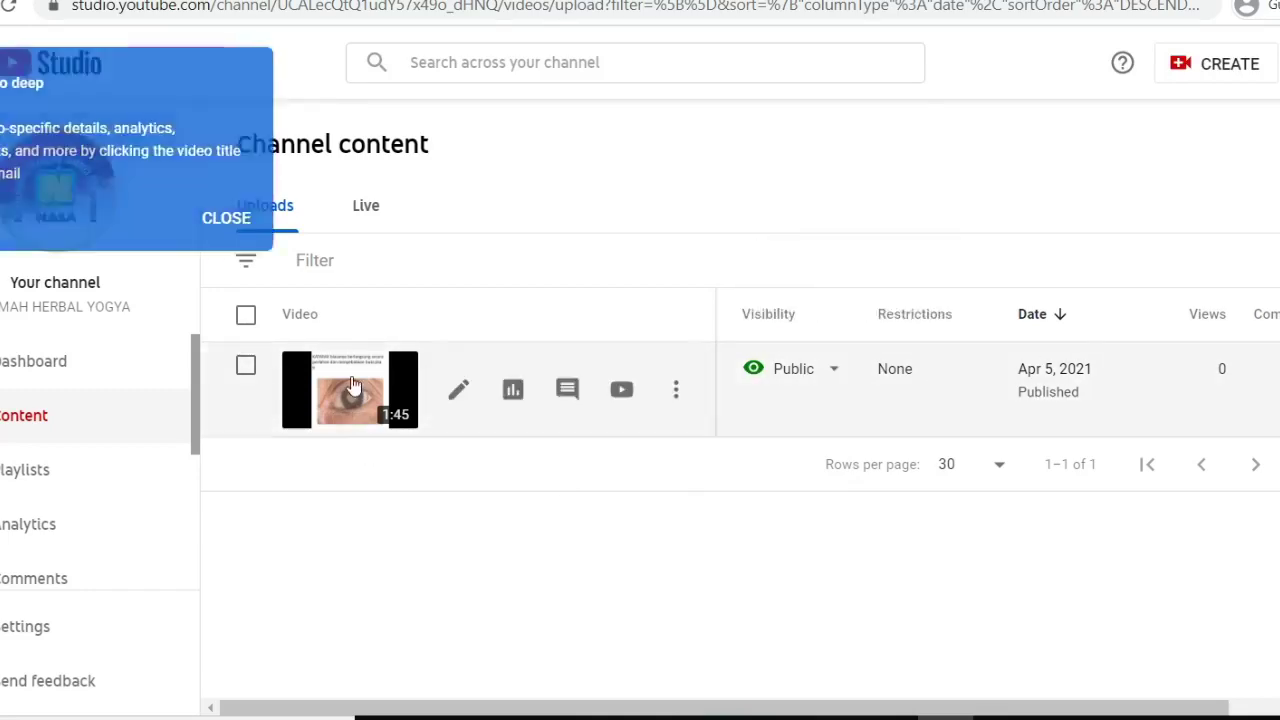
- Open the published video from the channel content list, go to its YouTube watch page and like it
left_click(352, 385)
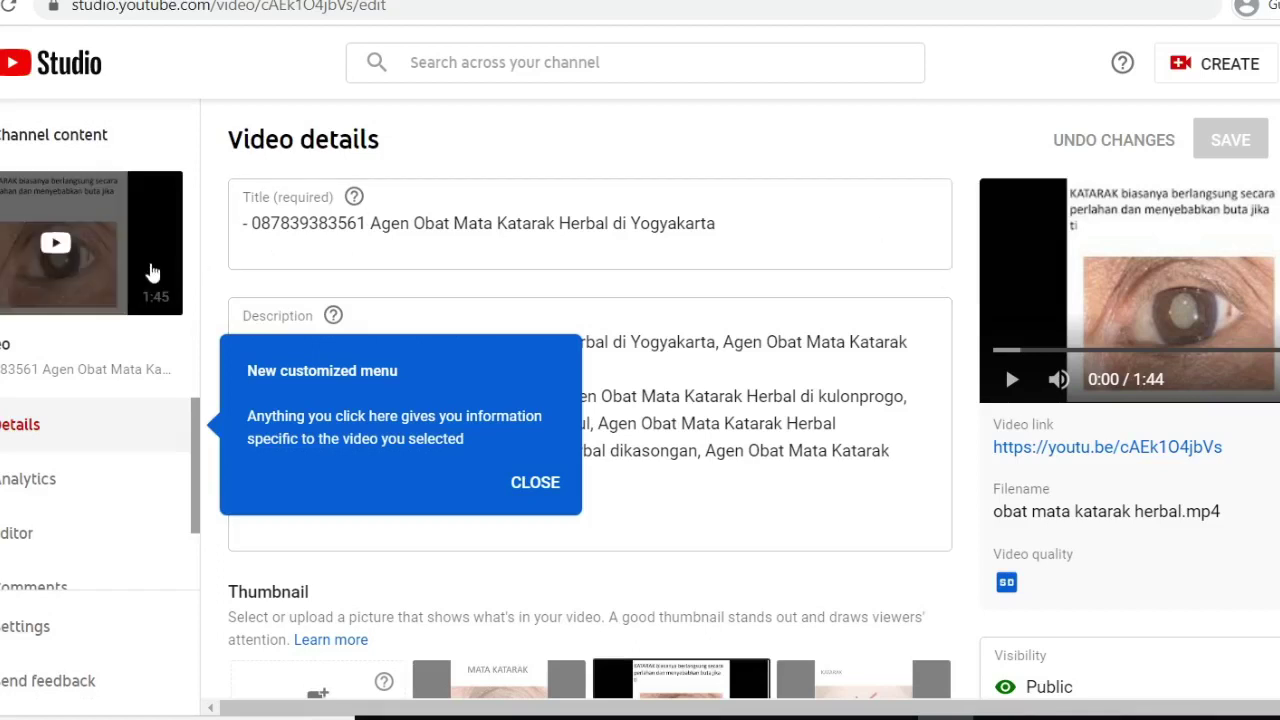
left_click(50, 244)
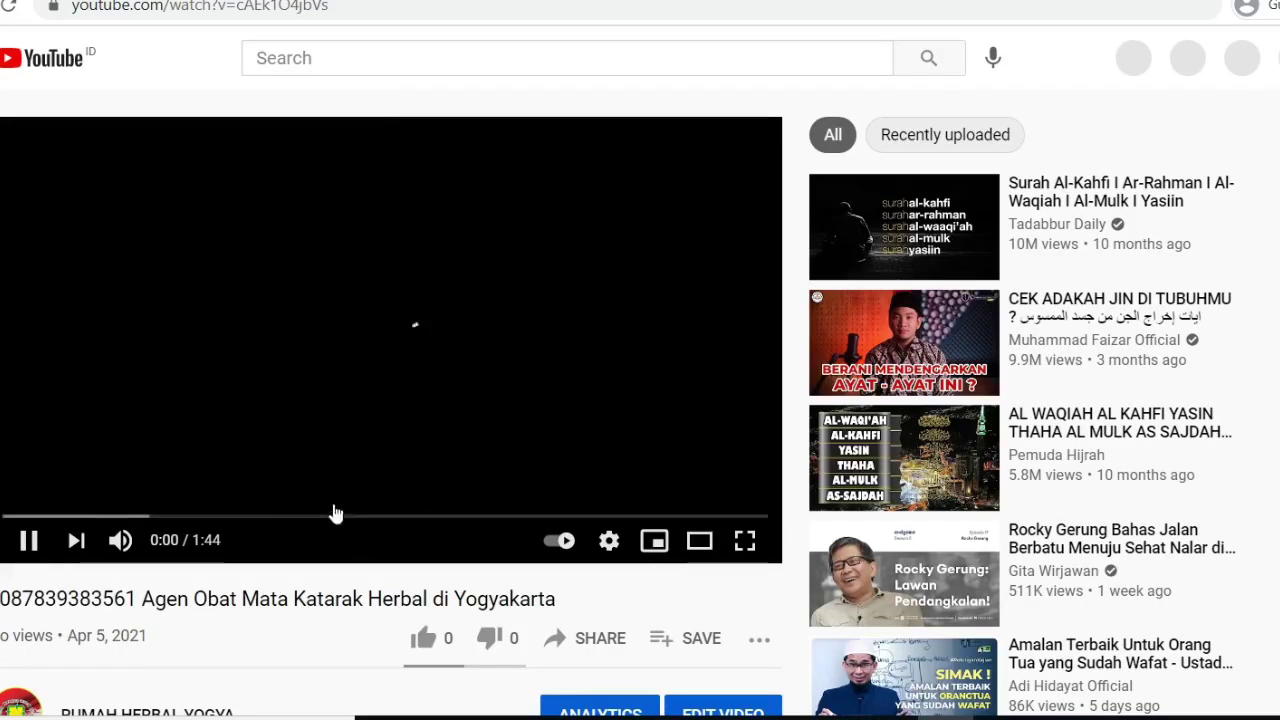
left_click(420, 643)
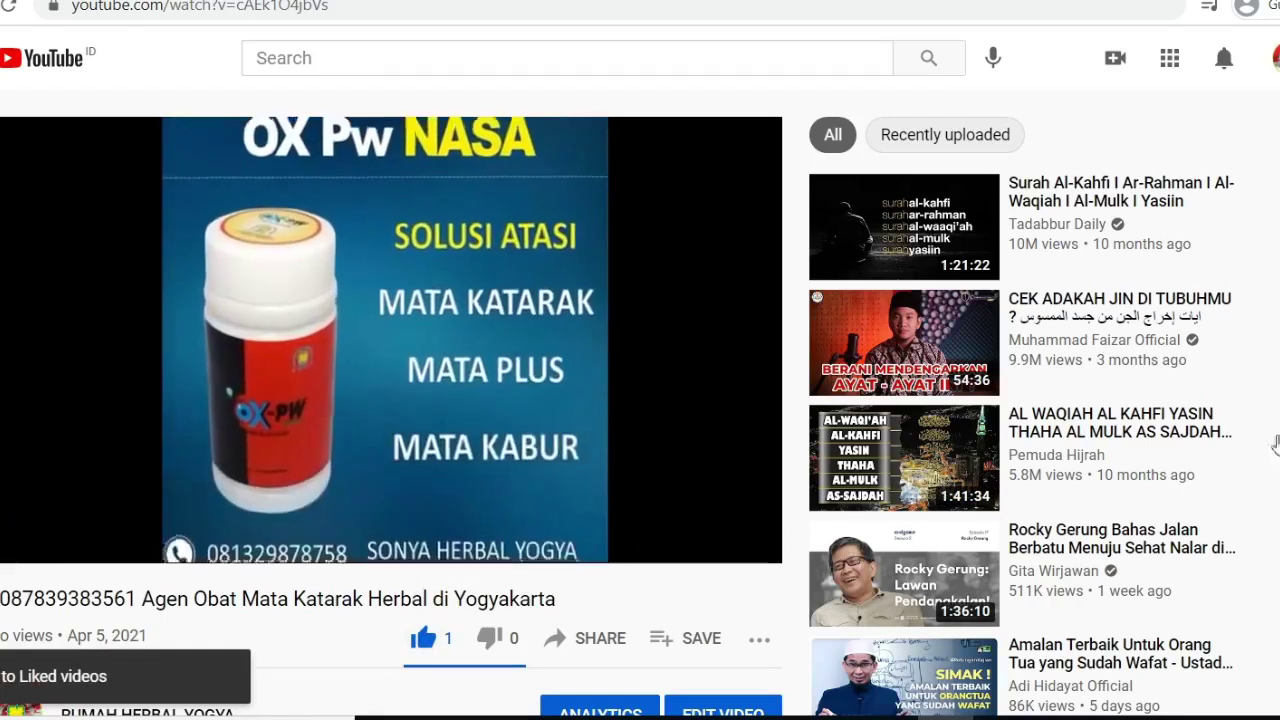
- Check the channel name and description under the published video and watch its playback
scroll(686, 430, "down", 1)
scroll(686, 430, "down", 2)
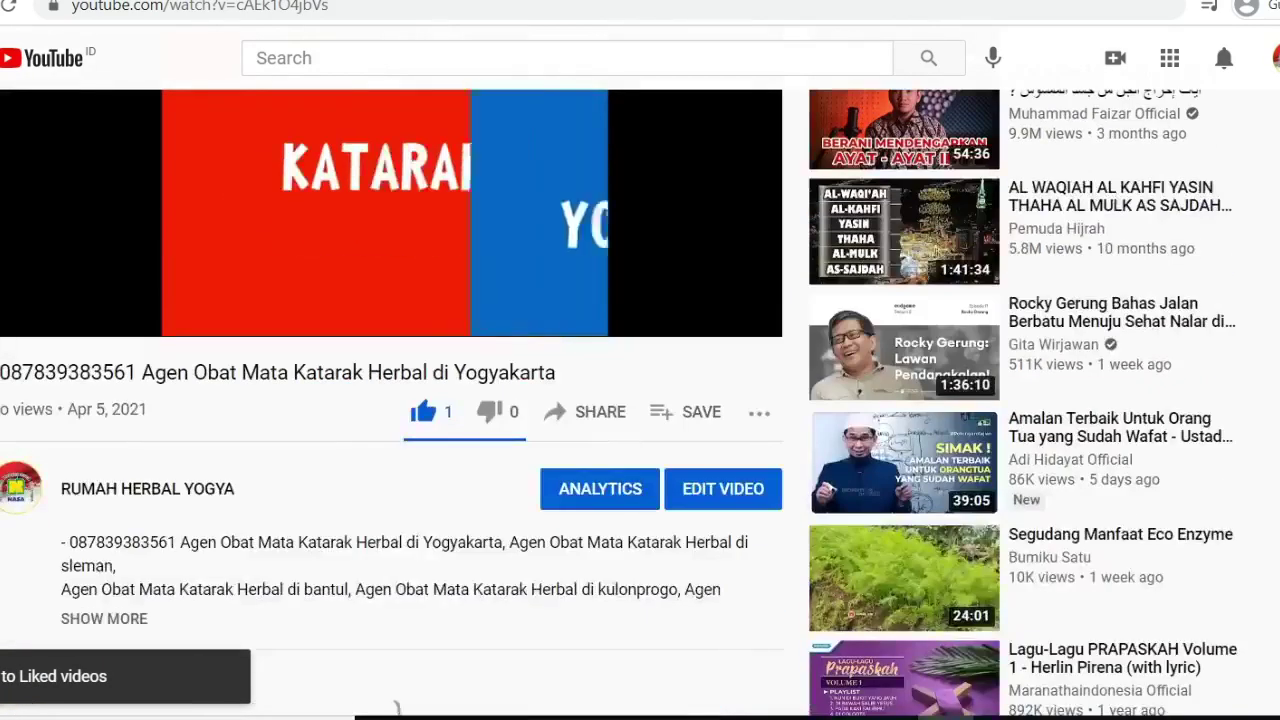
scroll(686, 430, "up", 2)
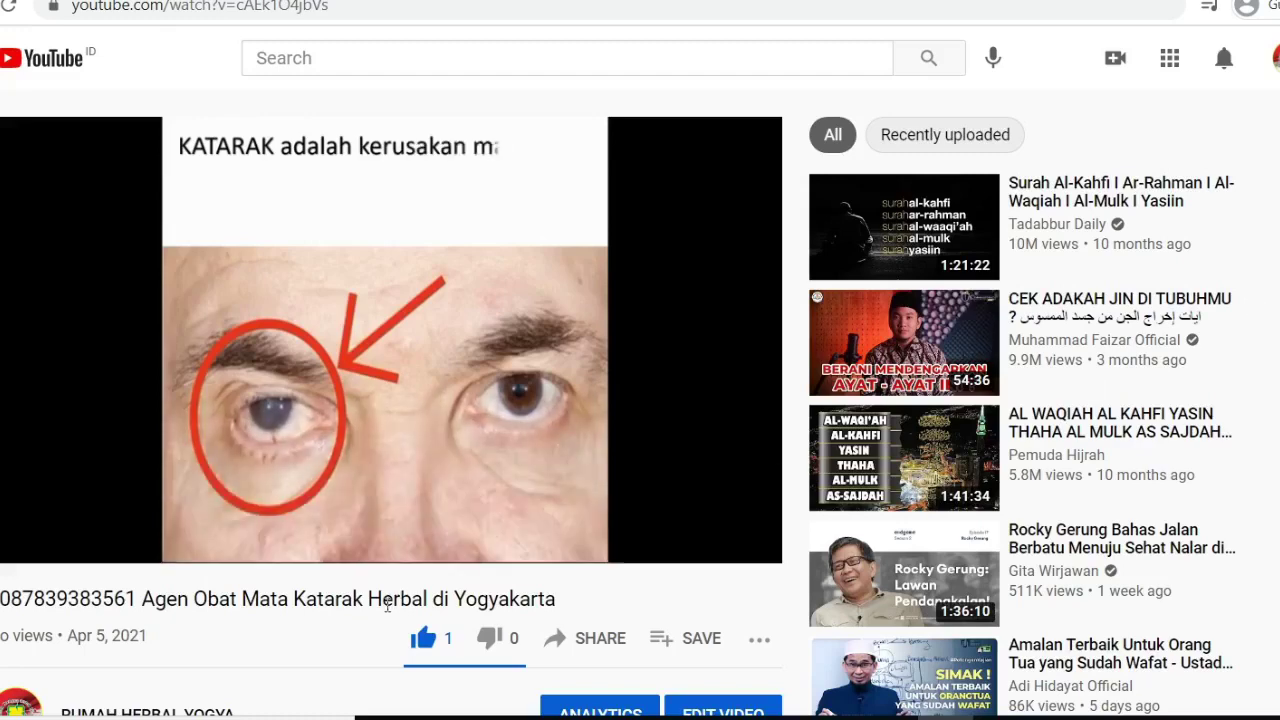
mouse_move(434, 416)
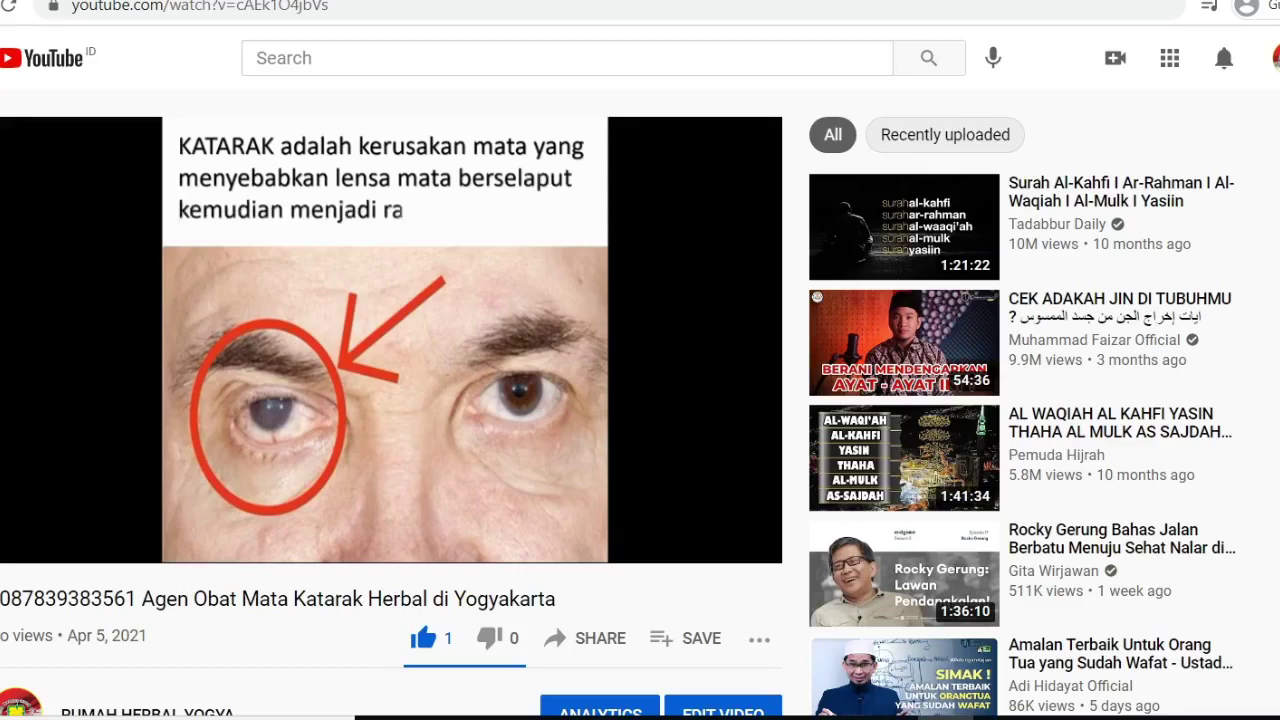
mouse_move(481, 402)
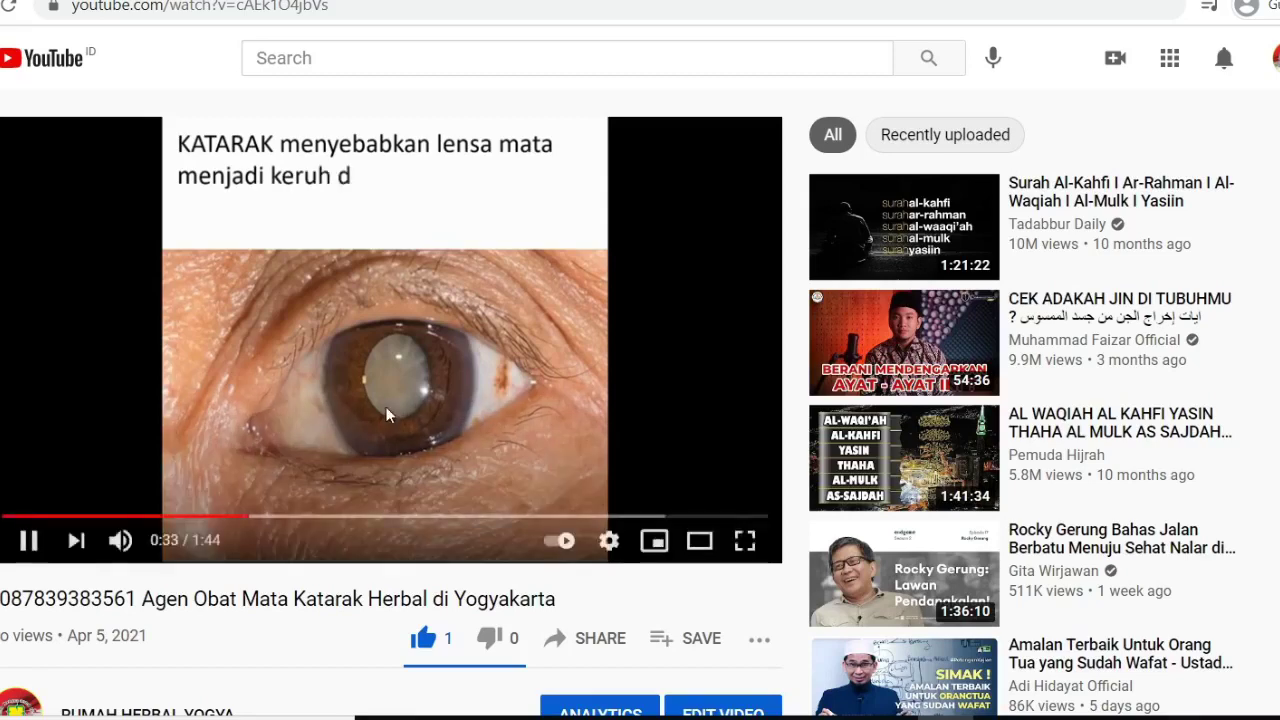
mouse_move(33, 555)
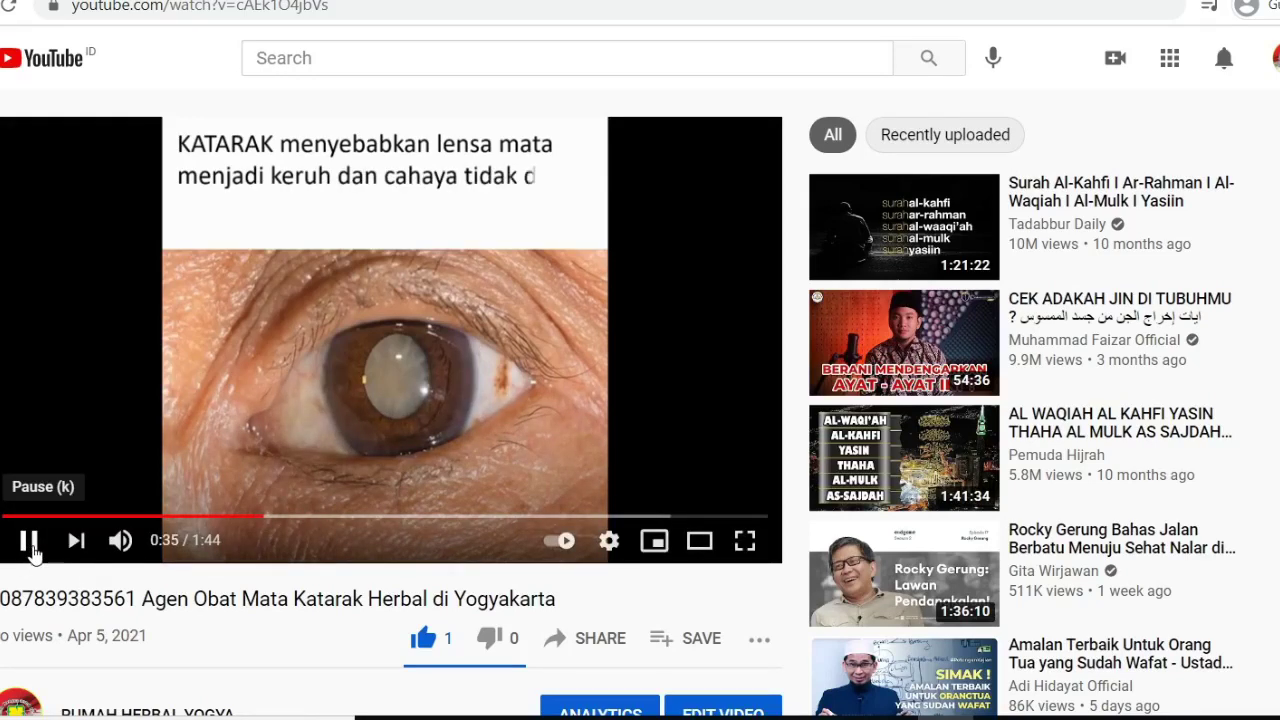